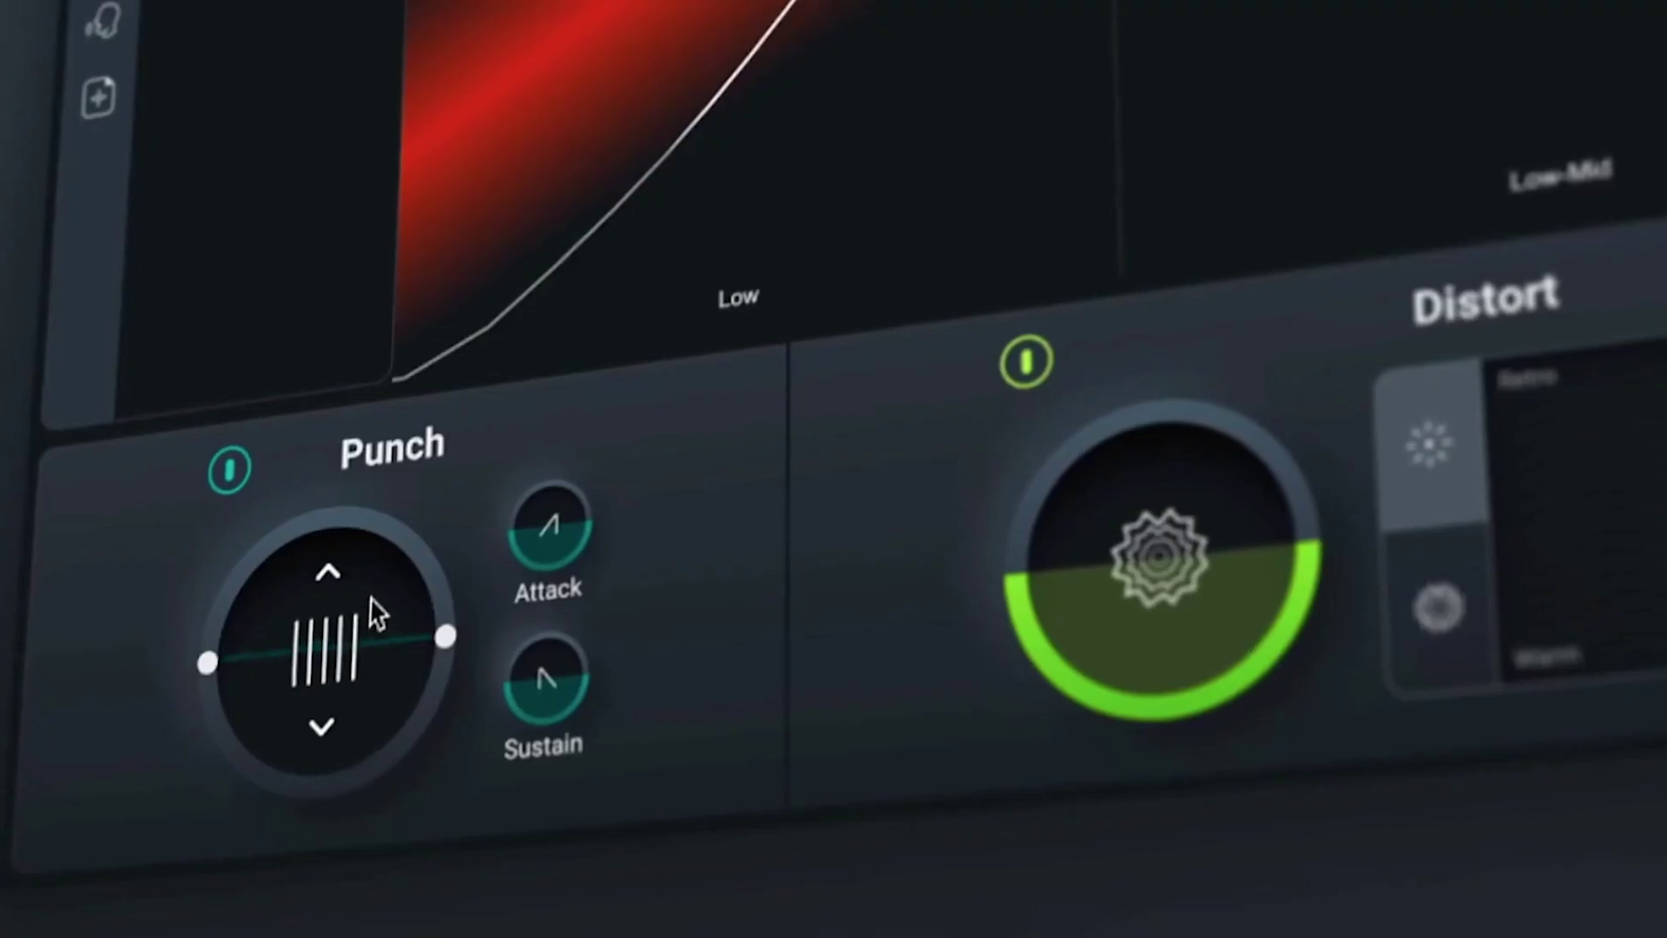
Raise the Punch amount and browse the Guitar, Keys, Orchestral and Percussion Tone Match targets
left_click_drag(373, 614, 353, 551)
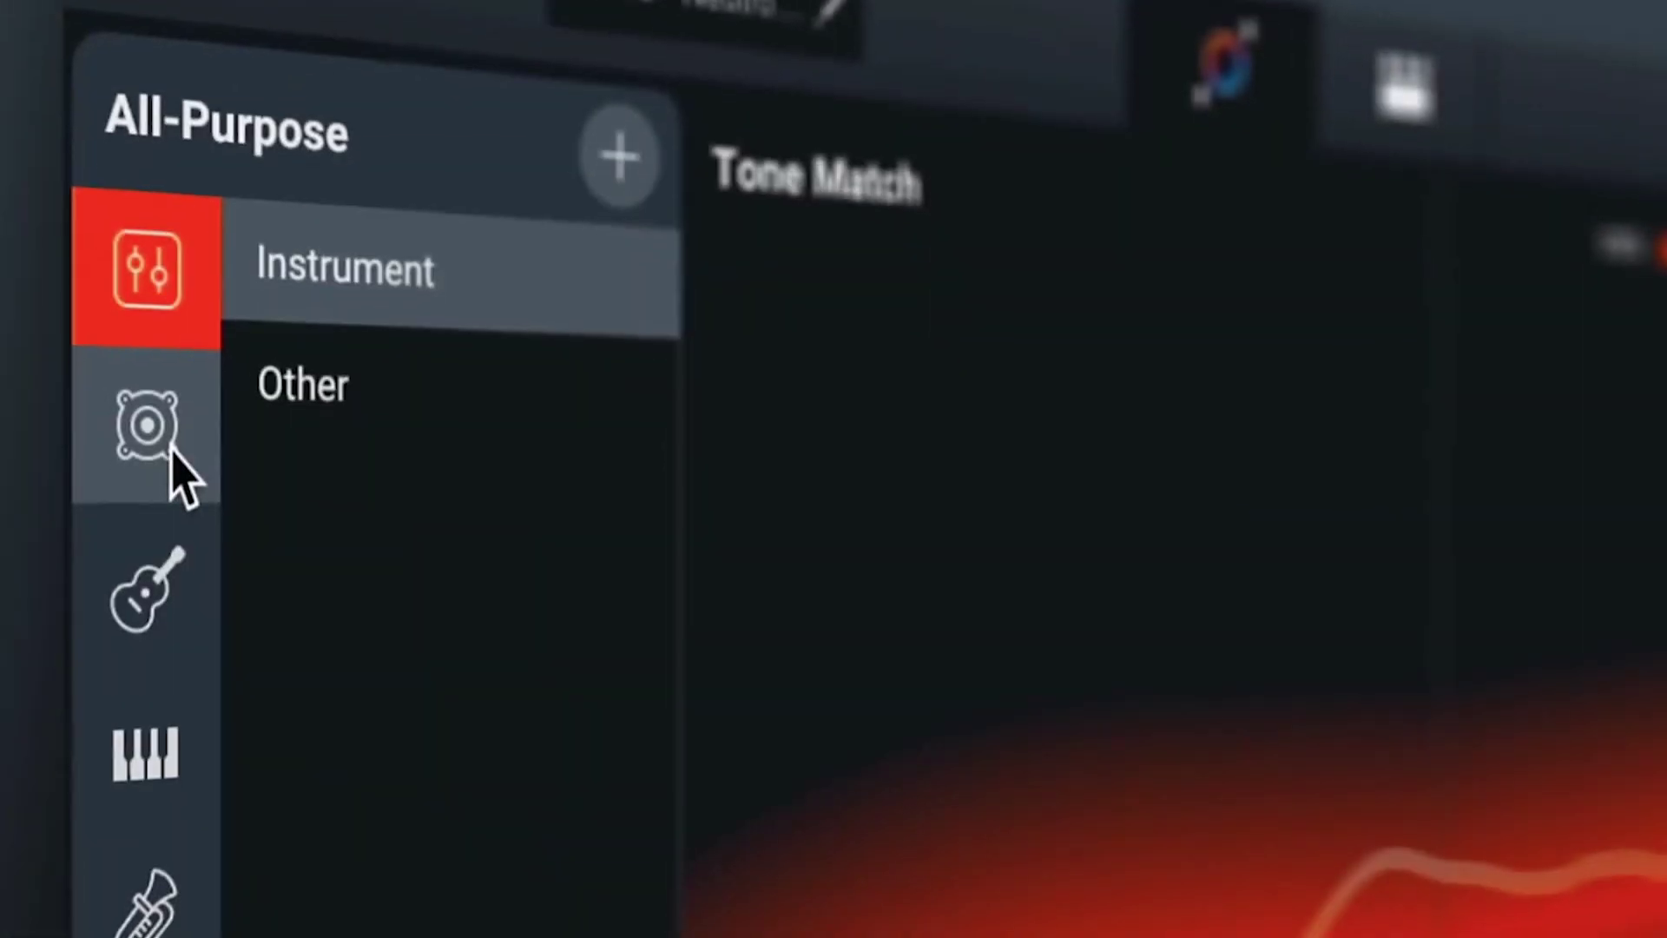
left_click(158, 580)
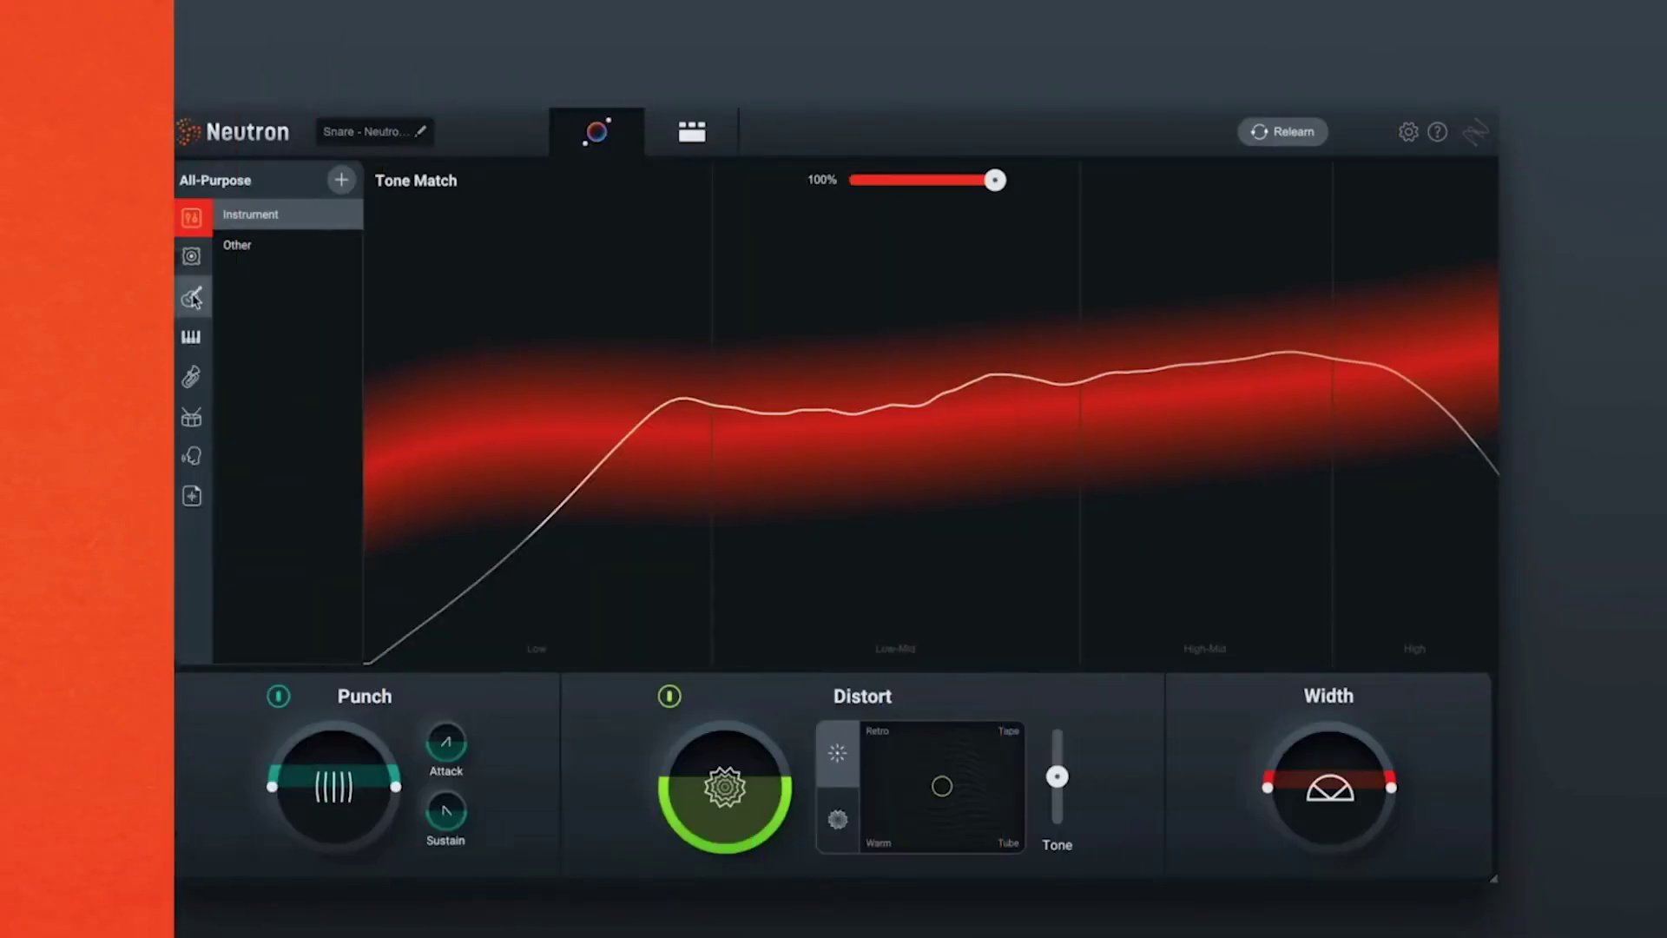
left_click(192, 337)
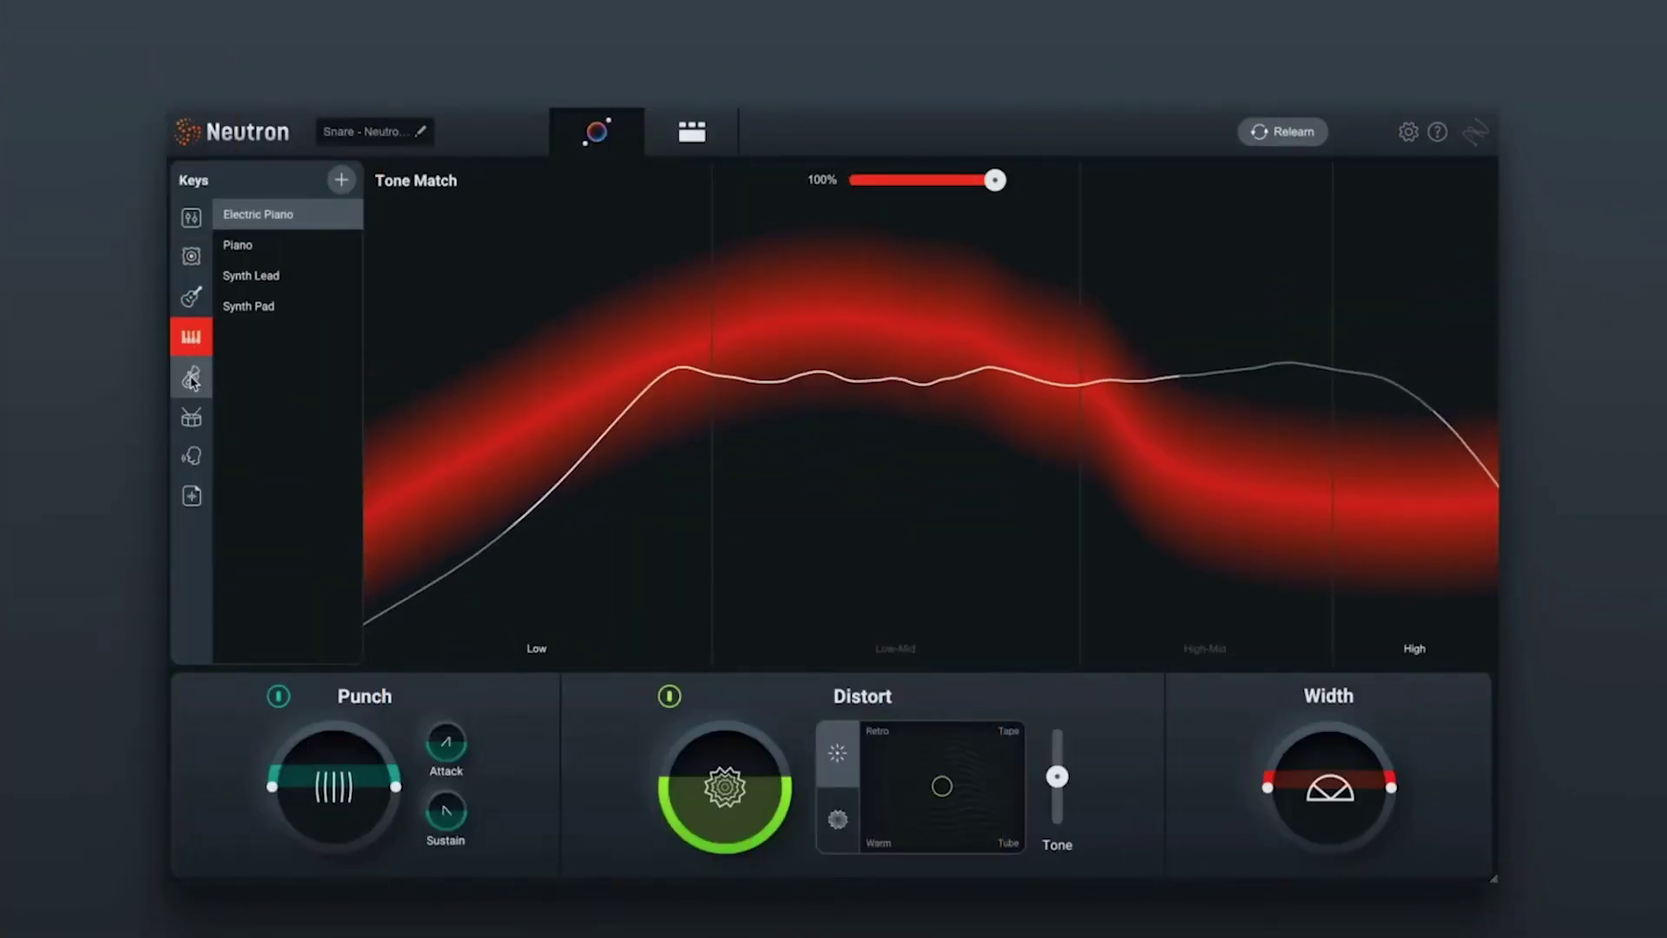
left_click(192, 378)
left_click(191, 415)
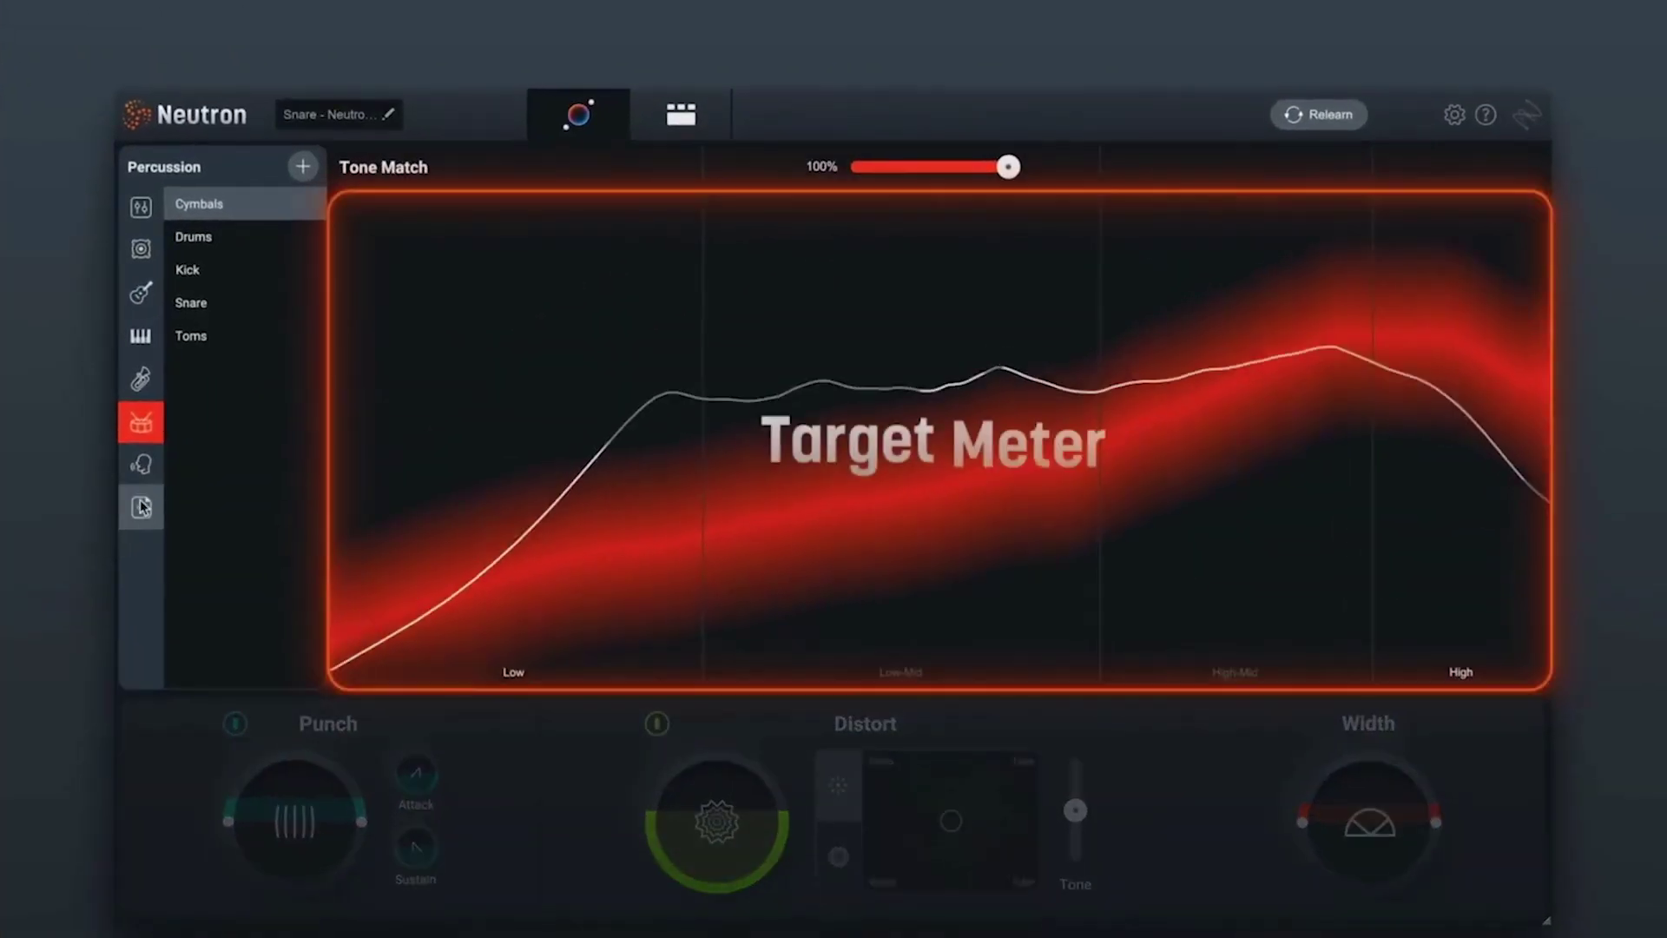
Choose the Custom Tone Match category and add Great Snare.wav as the reference file
left_click(132, 510)
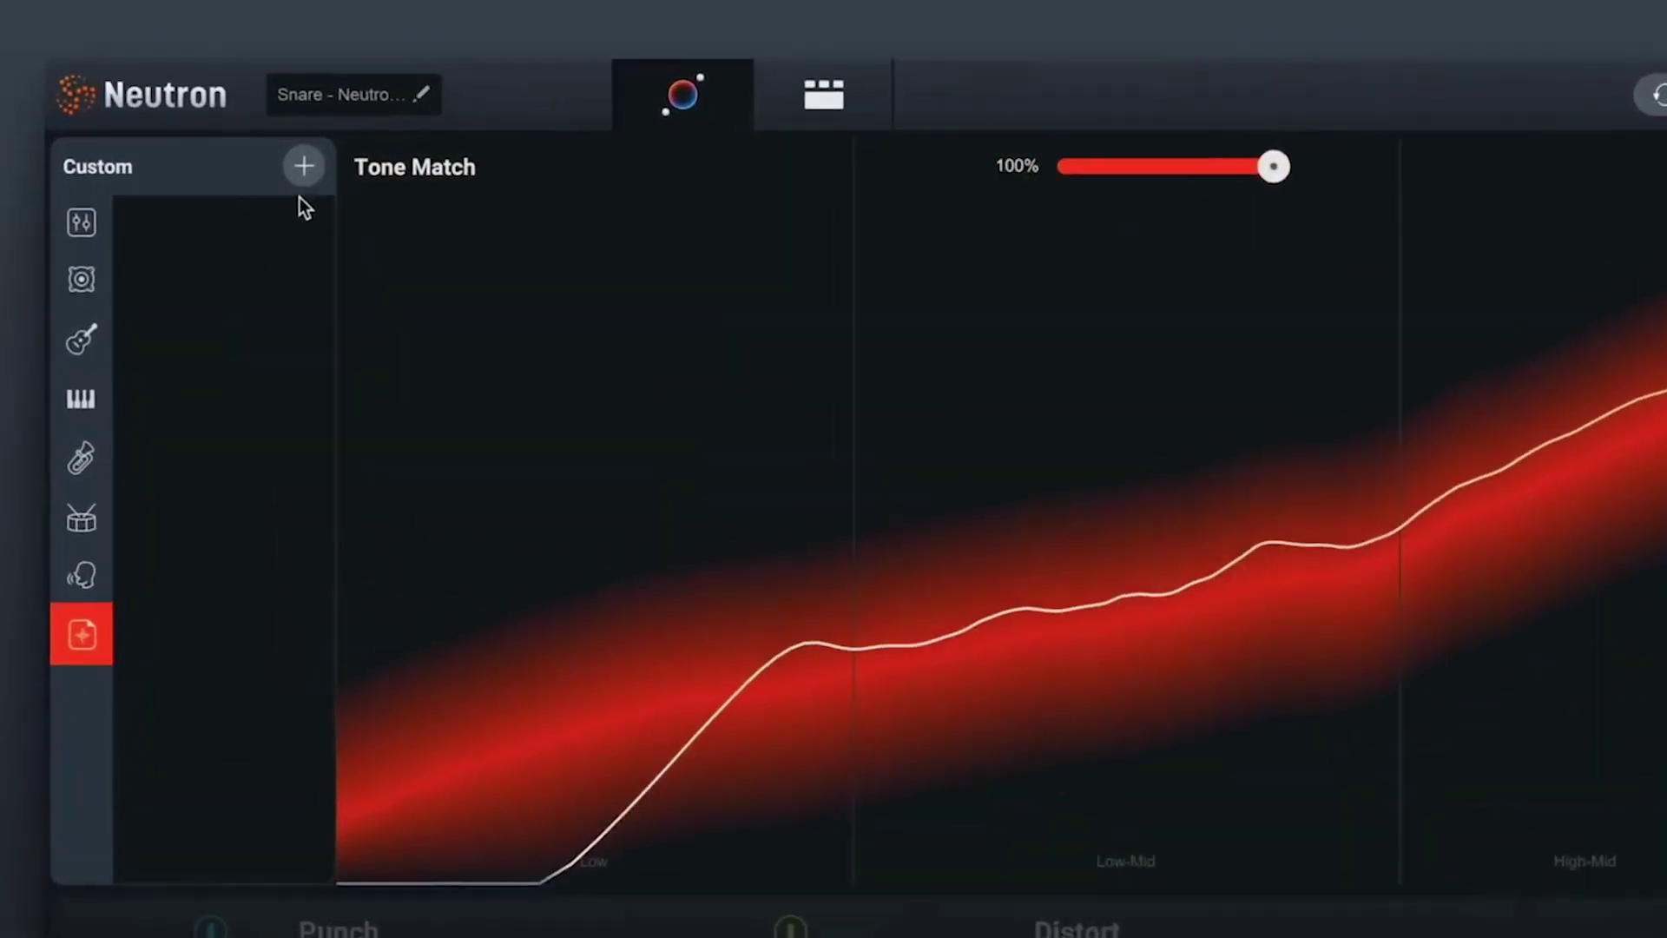
left_click(296, 165)
left_click(836, 70)
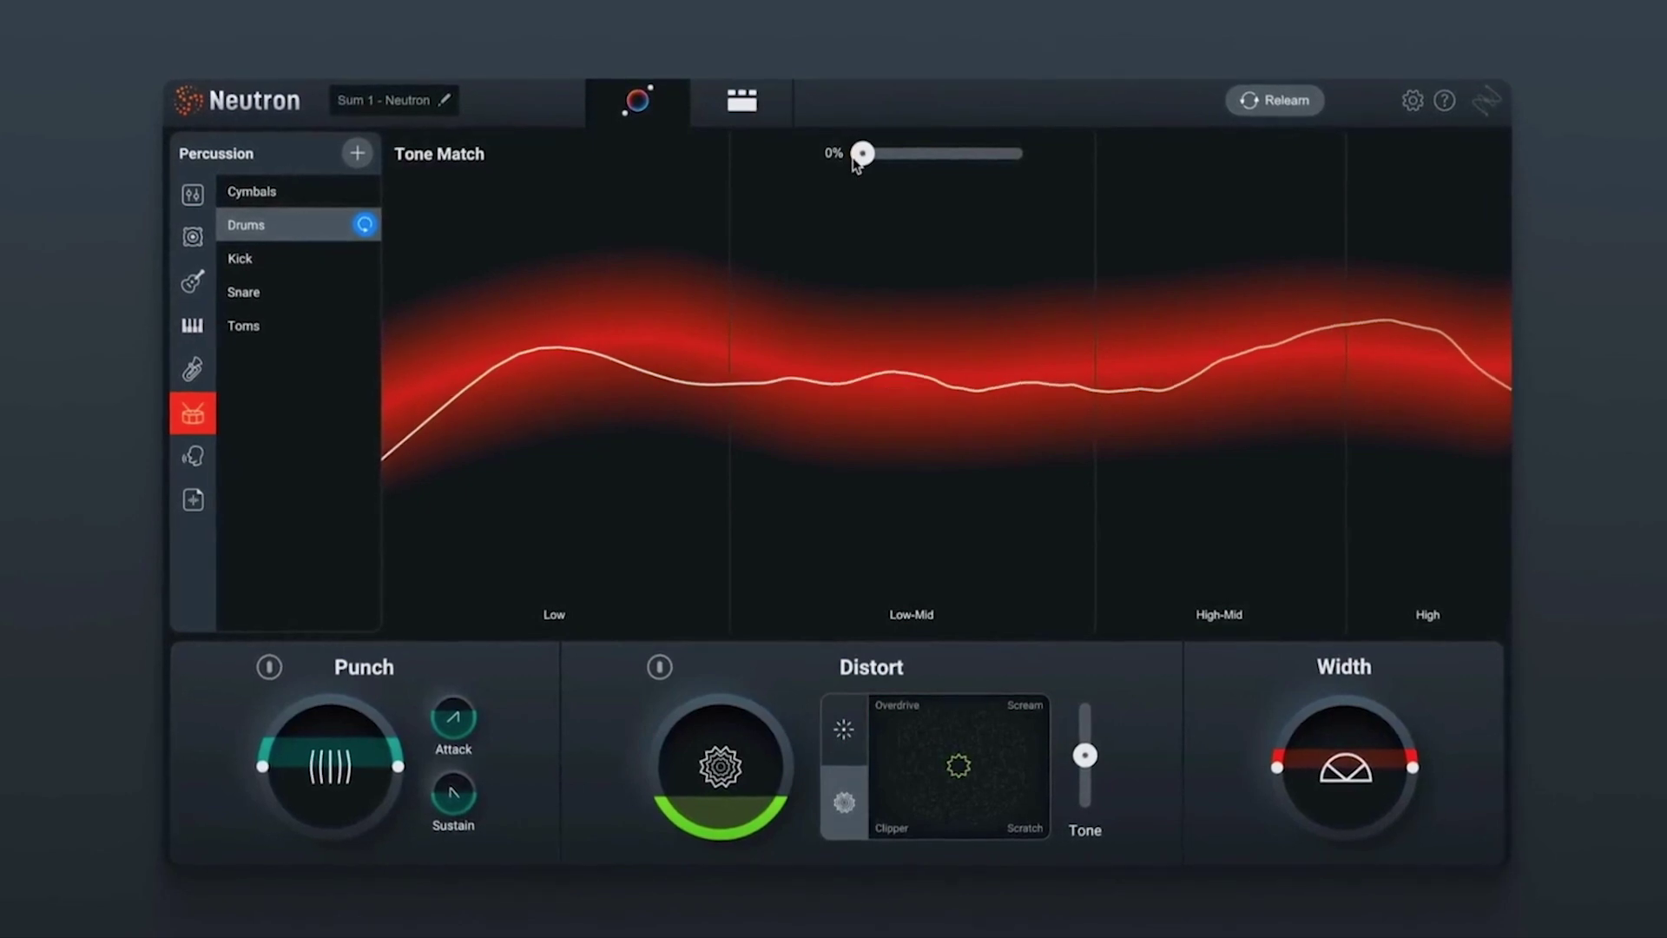
Drag Tone Match strength up to 100%, then back down through 86% to 17%
left_click_drag(860, 154, 1017, 316)
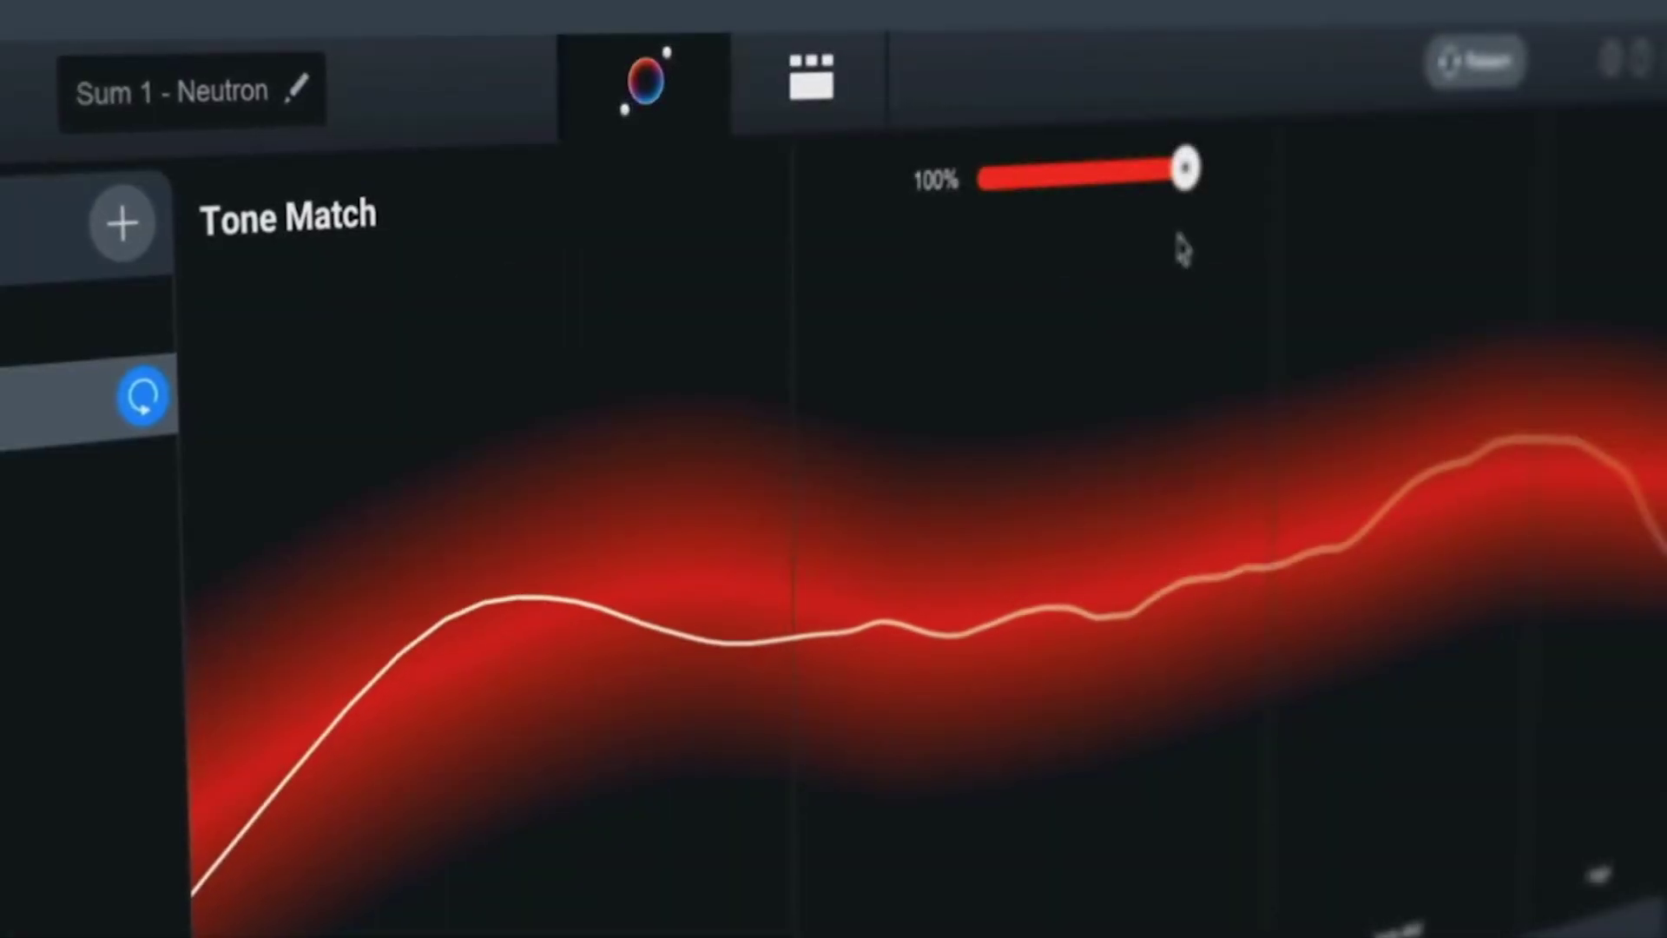
left_click_drag(1024, 162, 982, 163)
left_click_drag(1134, 195, 1019, 201)
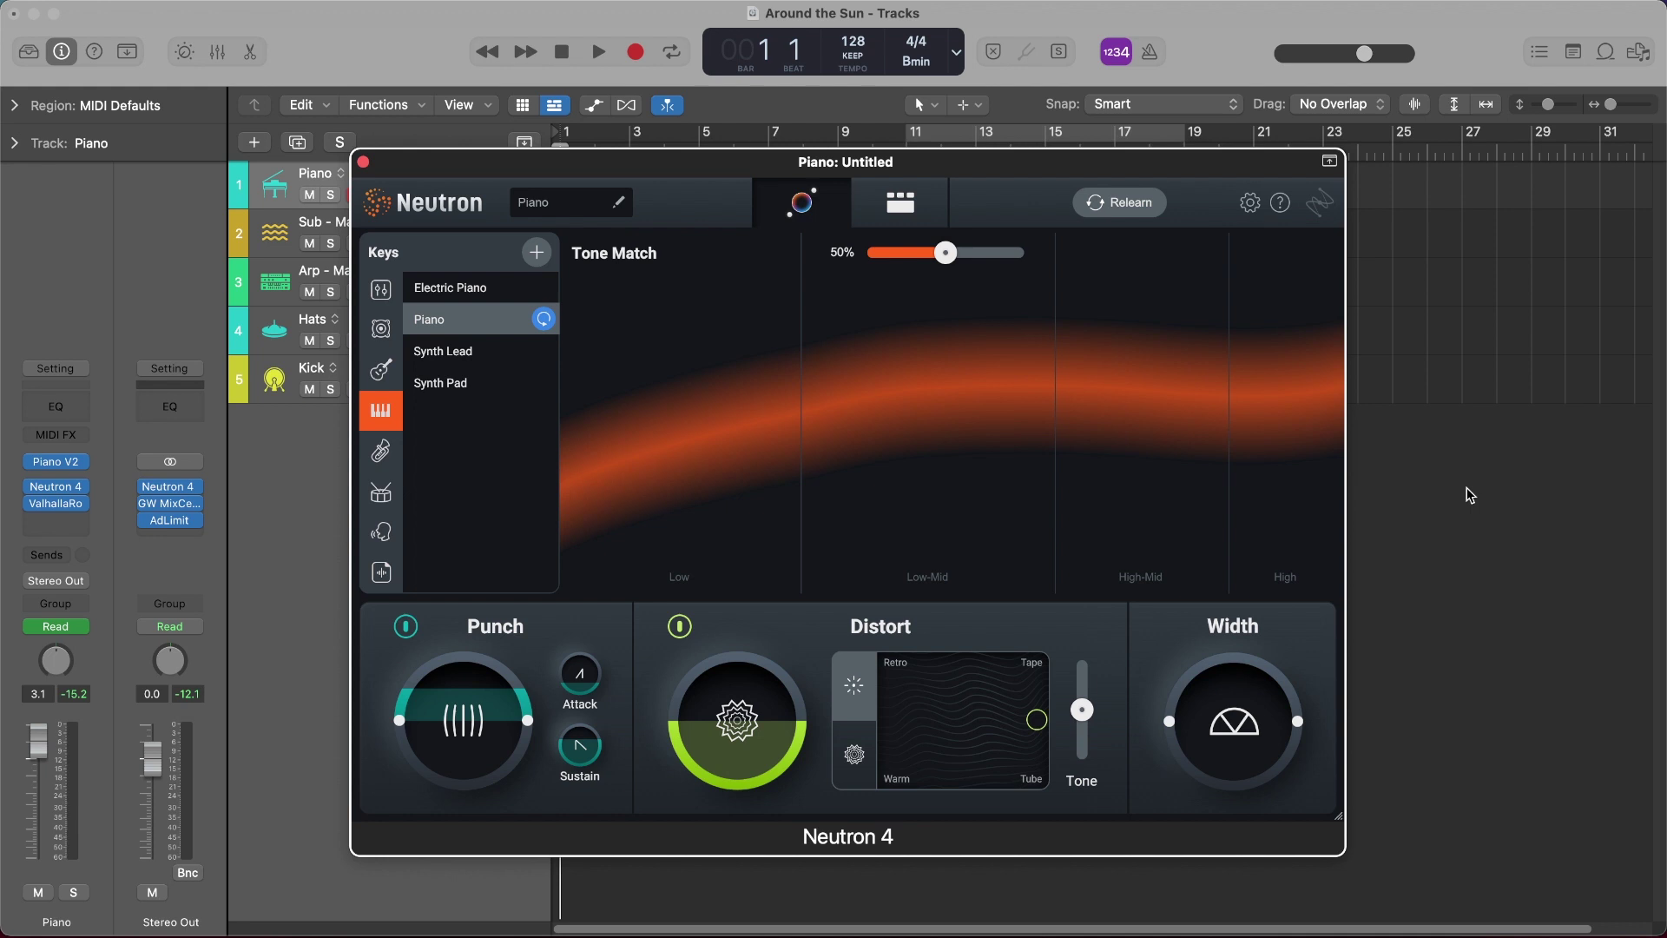
Start song playback and close the Piano track's Neutron 4 window
key("space")
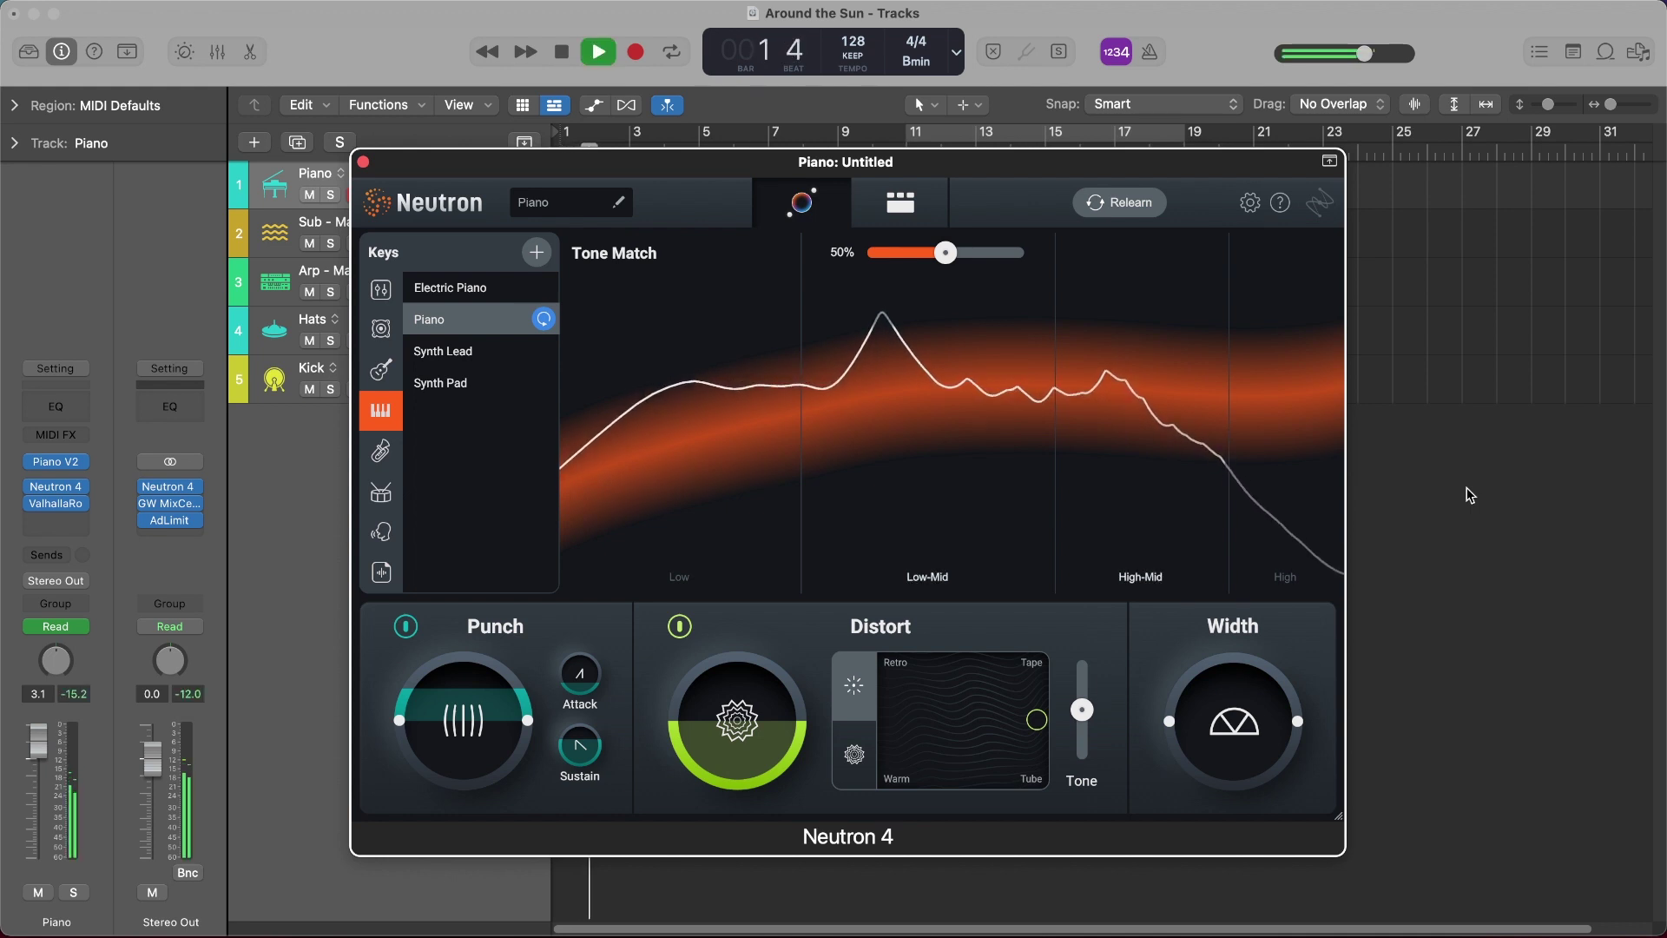
key("super+w")
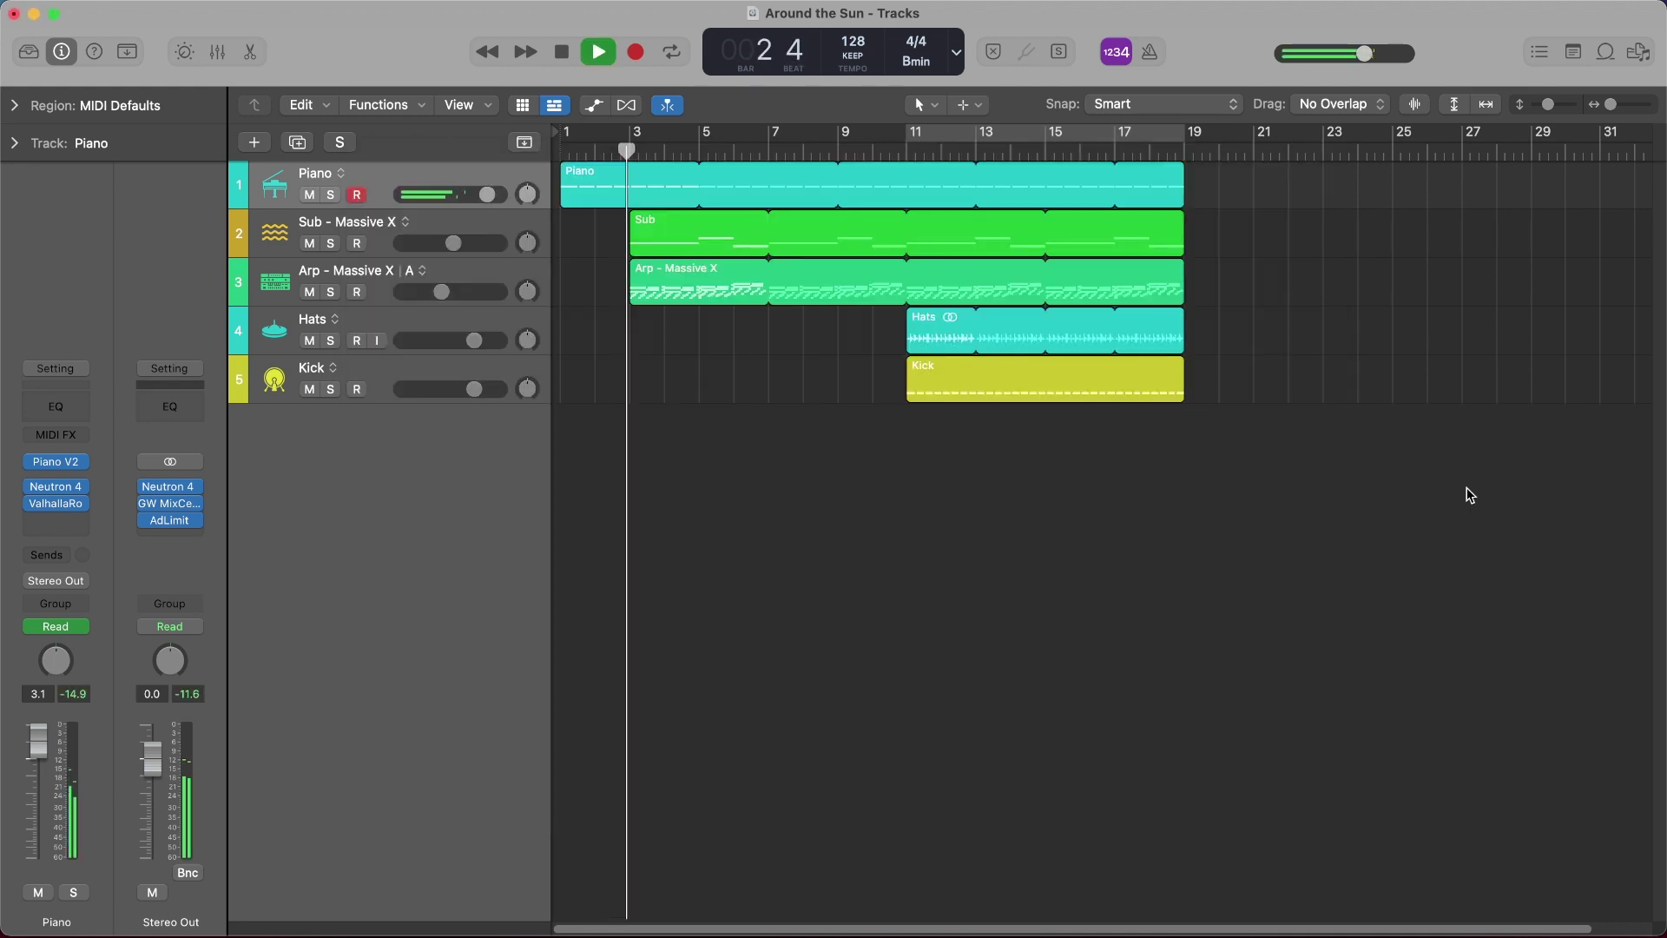
Select Sub - Massive X, open its Neutron 4, view Assistant then modules, and close it
left_click(476, 225)
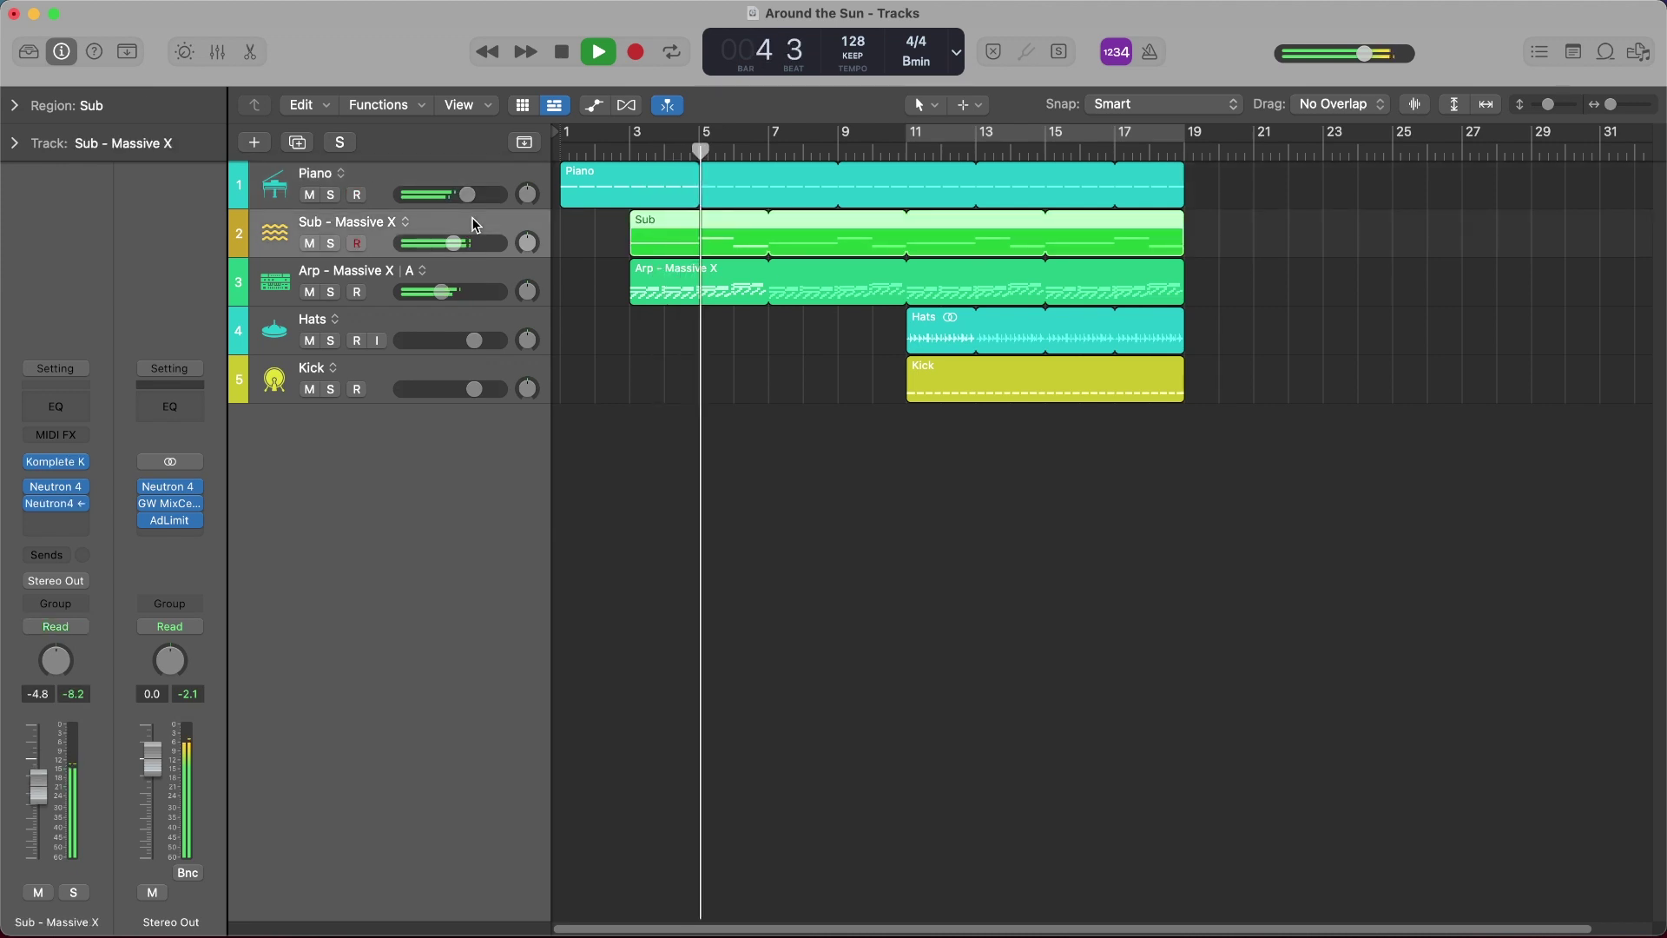
key("v")
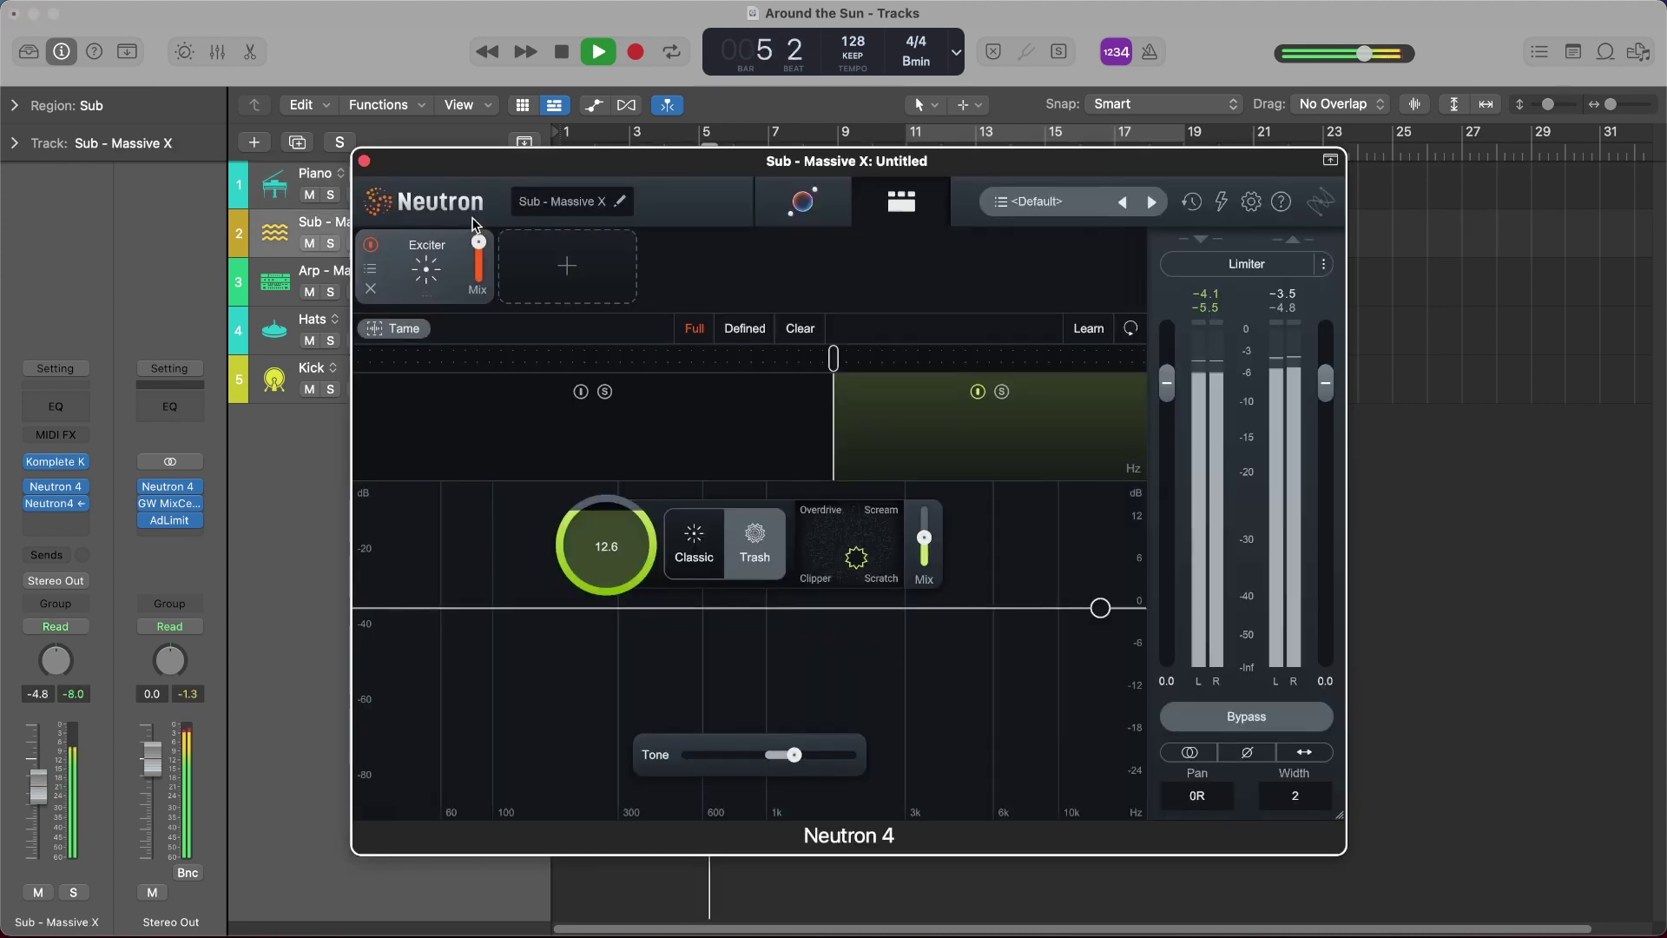
left_click(773, 211)
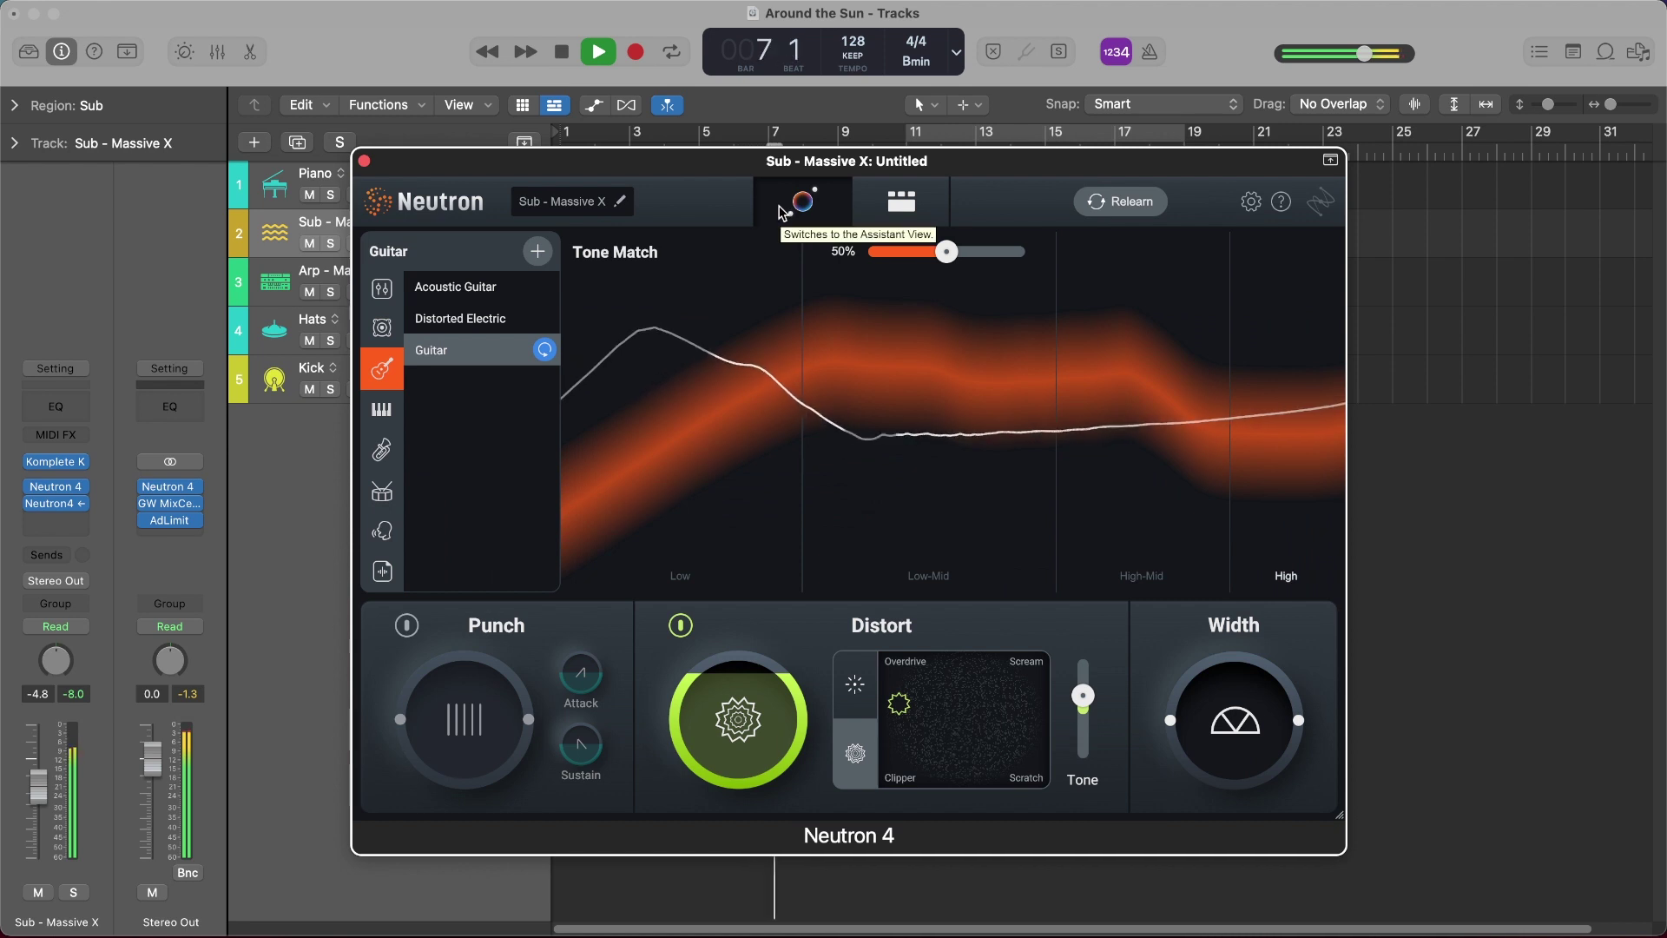
left_click(895, 213)
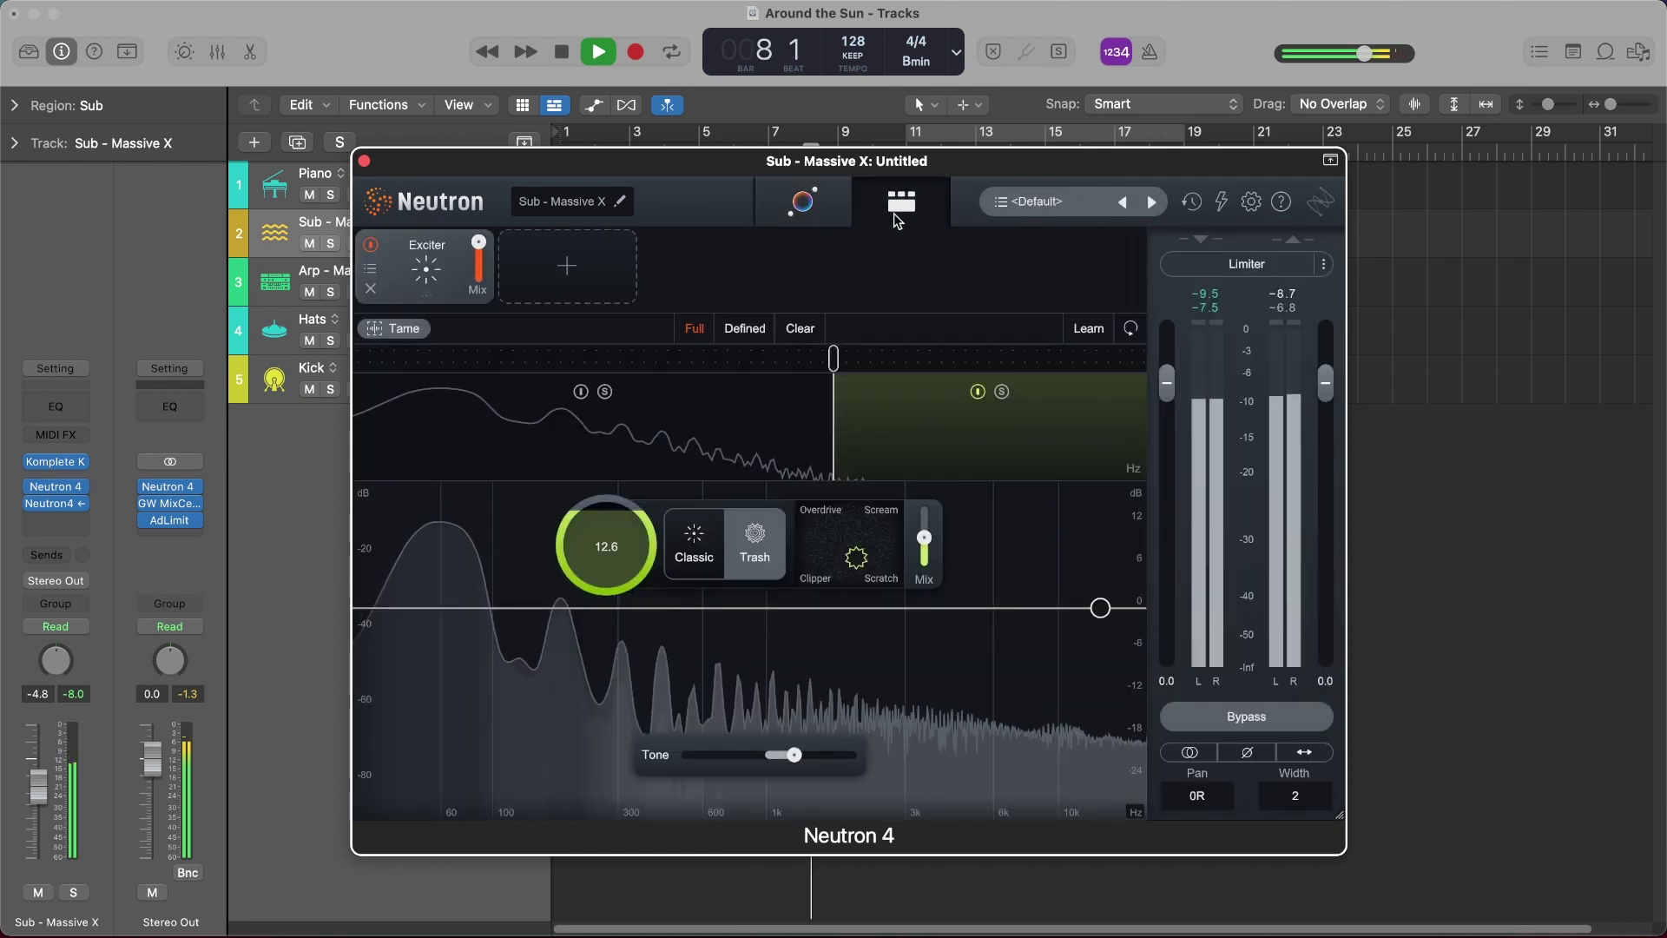
key("v")
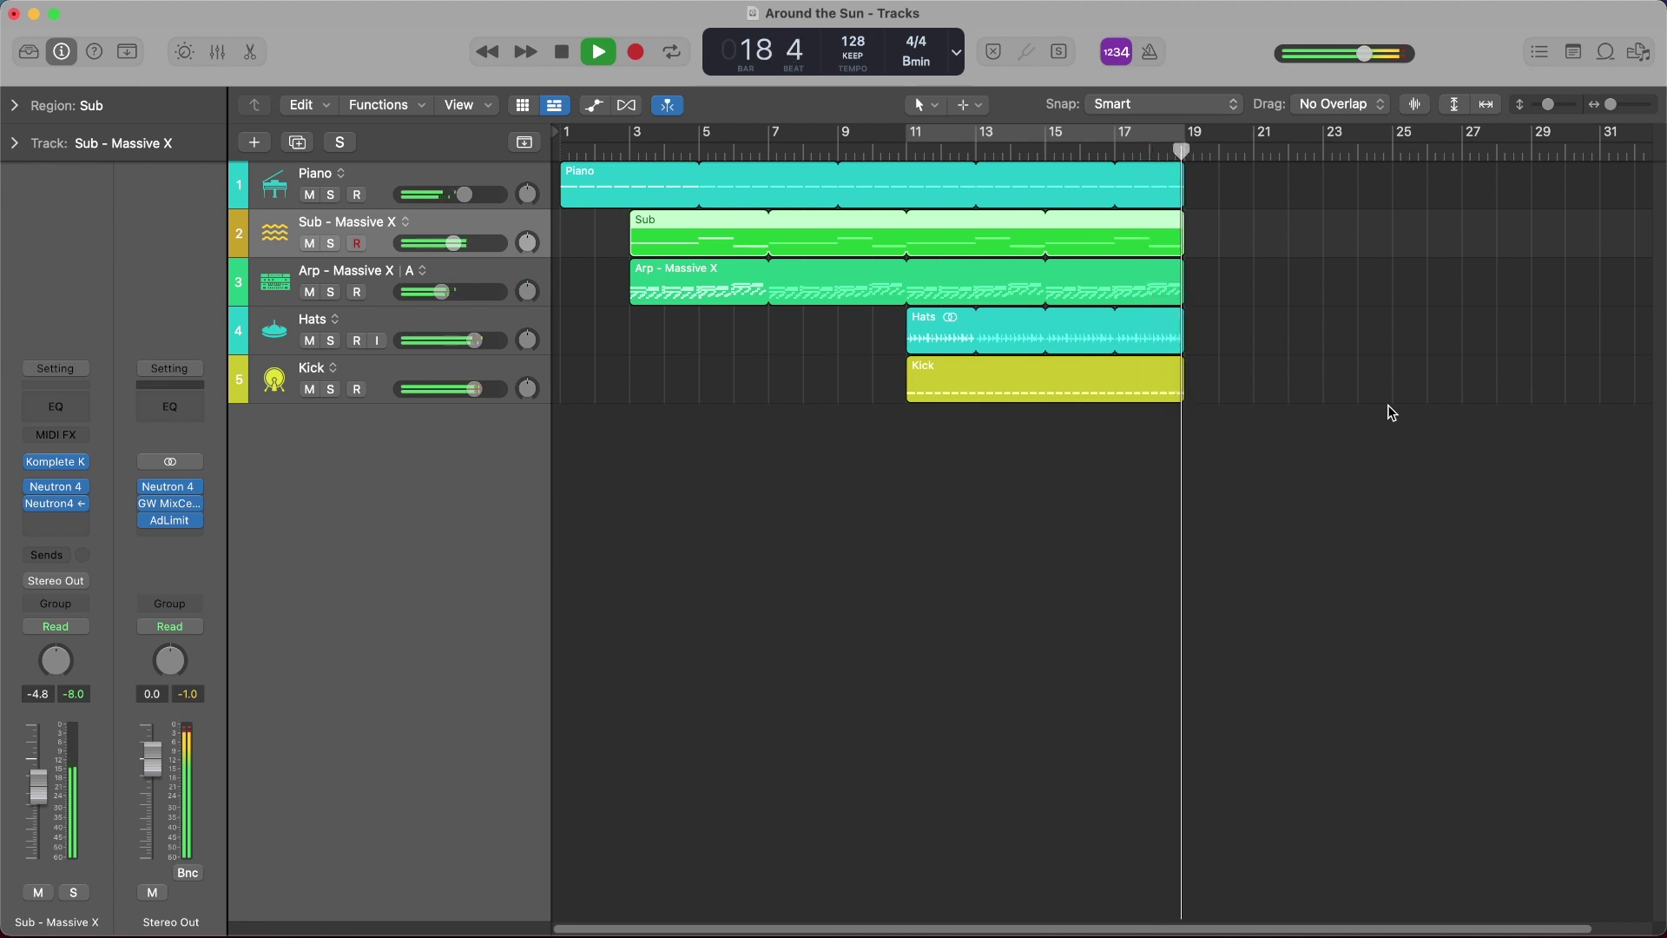
Stop playback with the playhead returned to bar 1
left_click(1027, 606)
key("space")
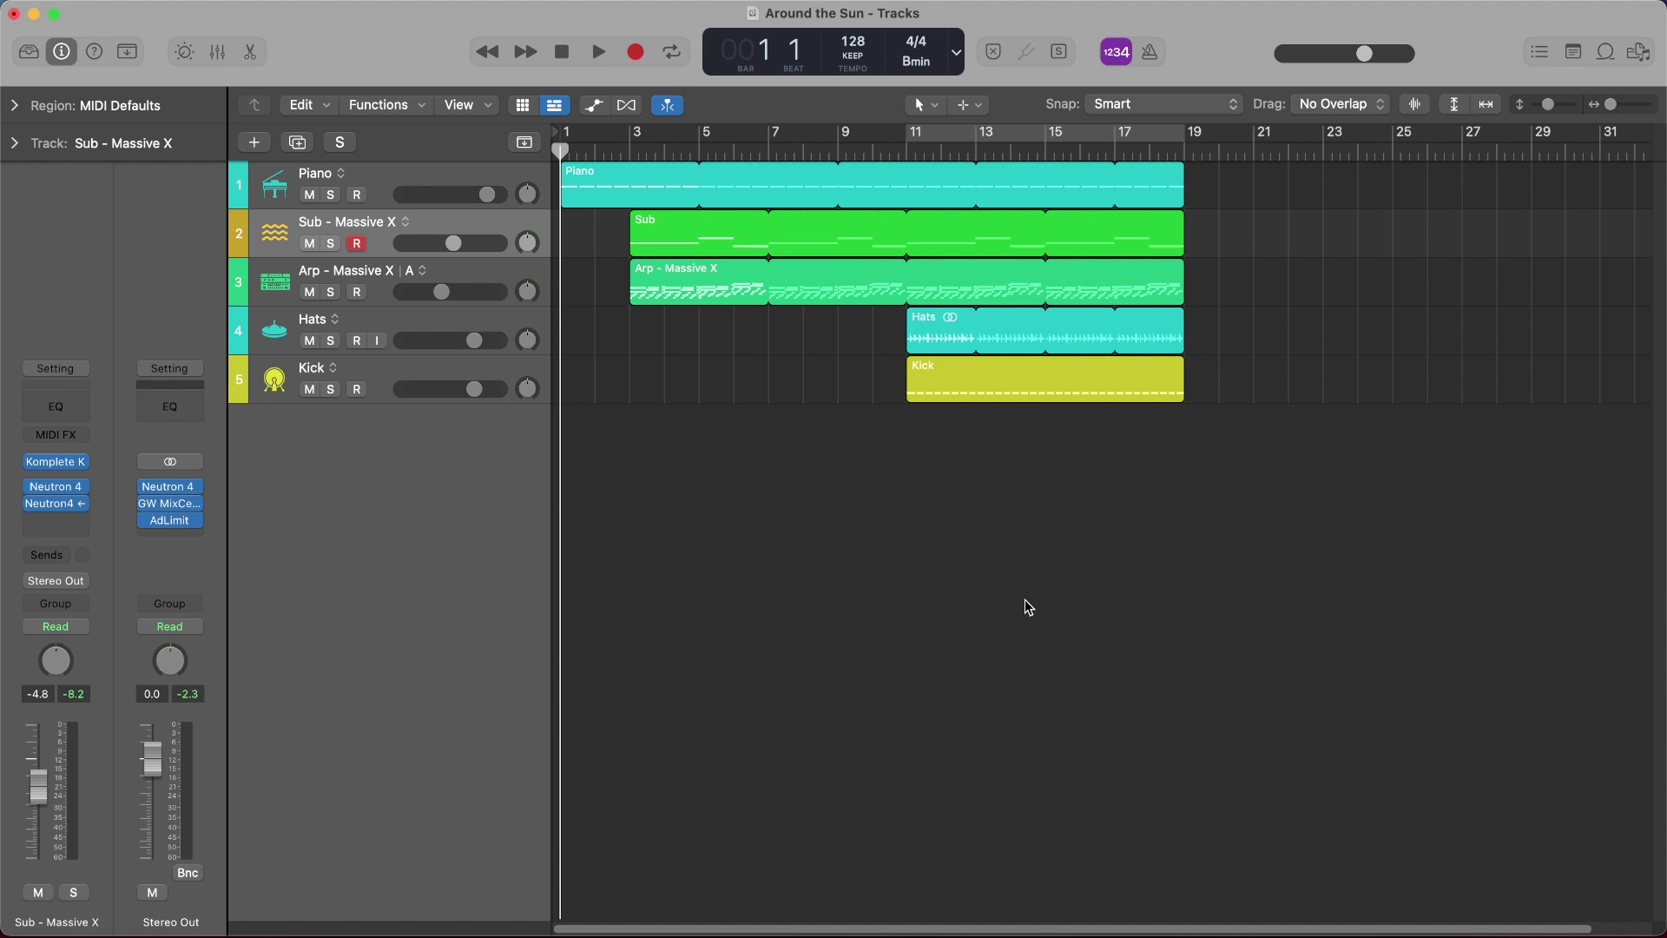
left_click(57, 488)
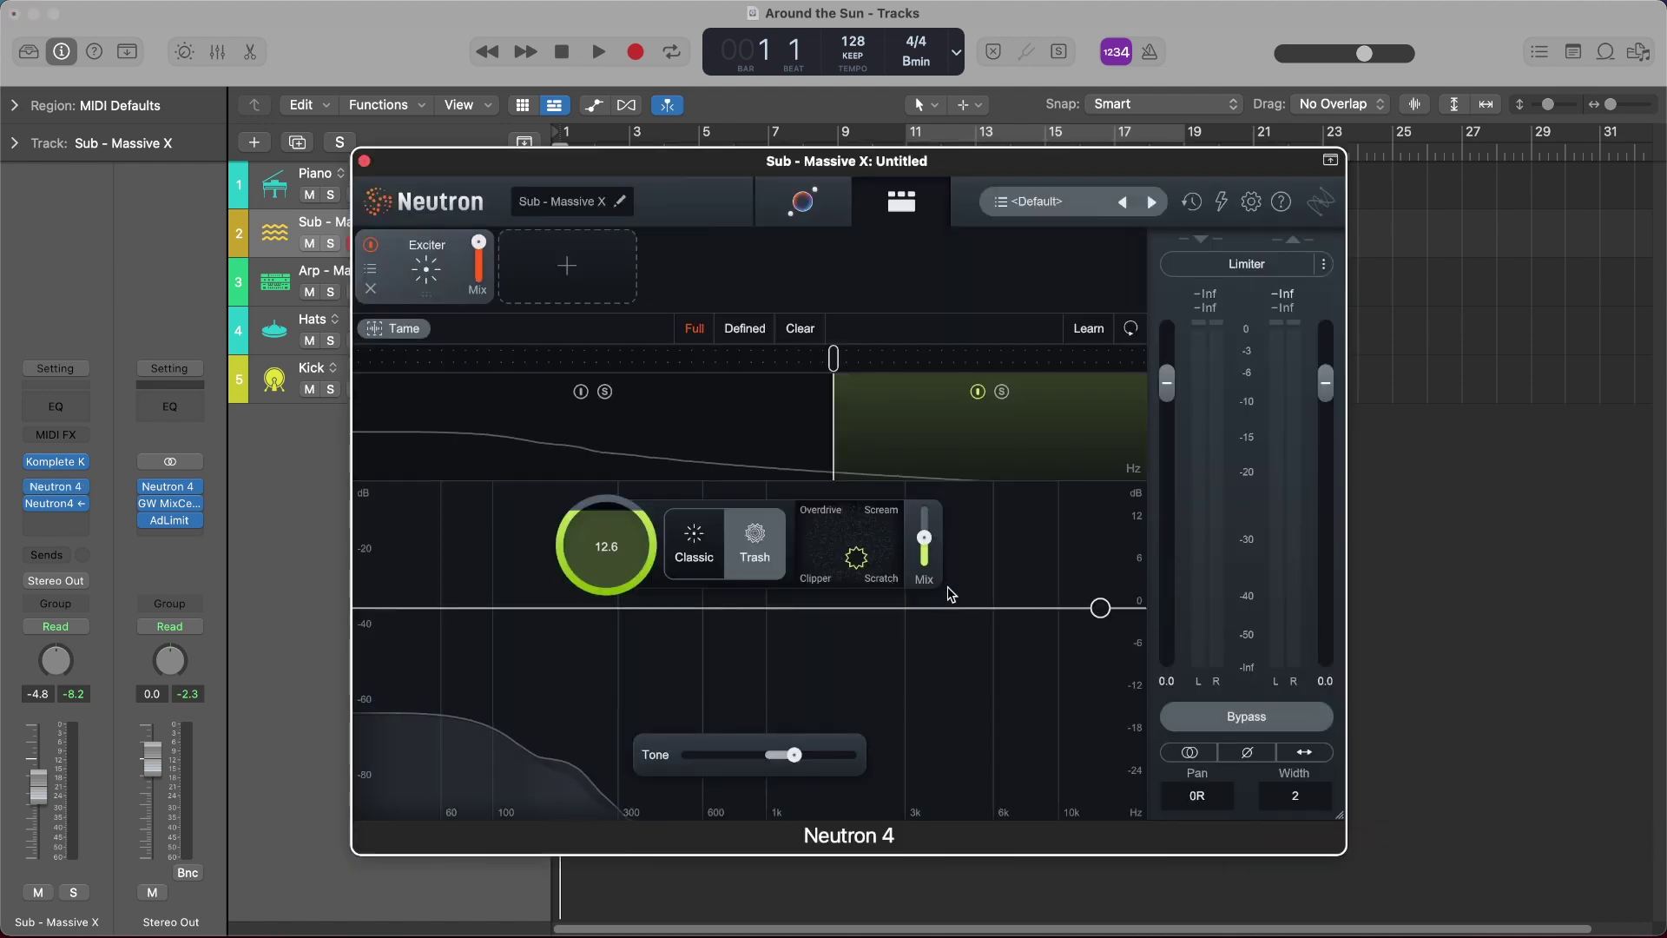
left_click(1463, 479)
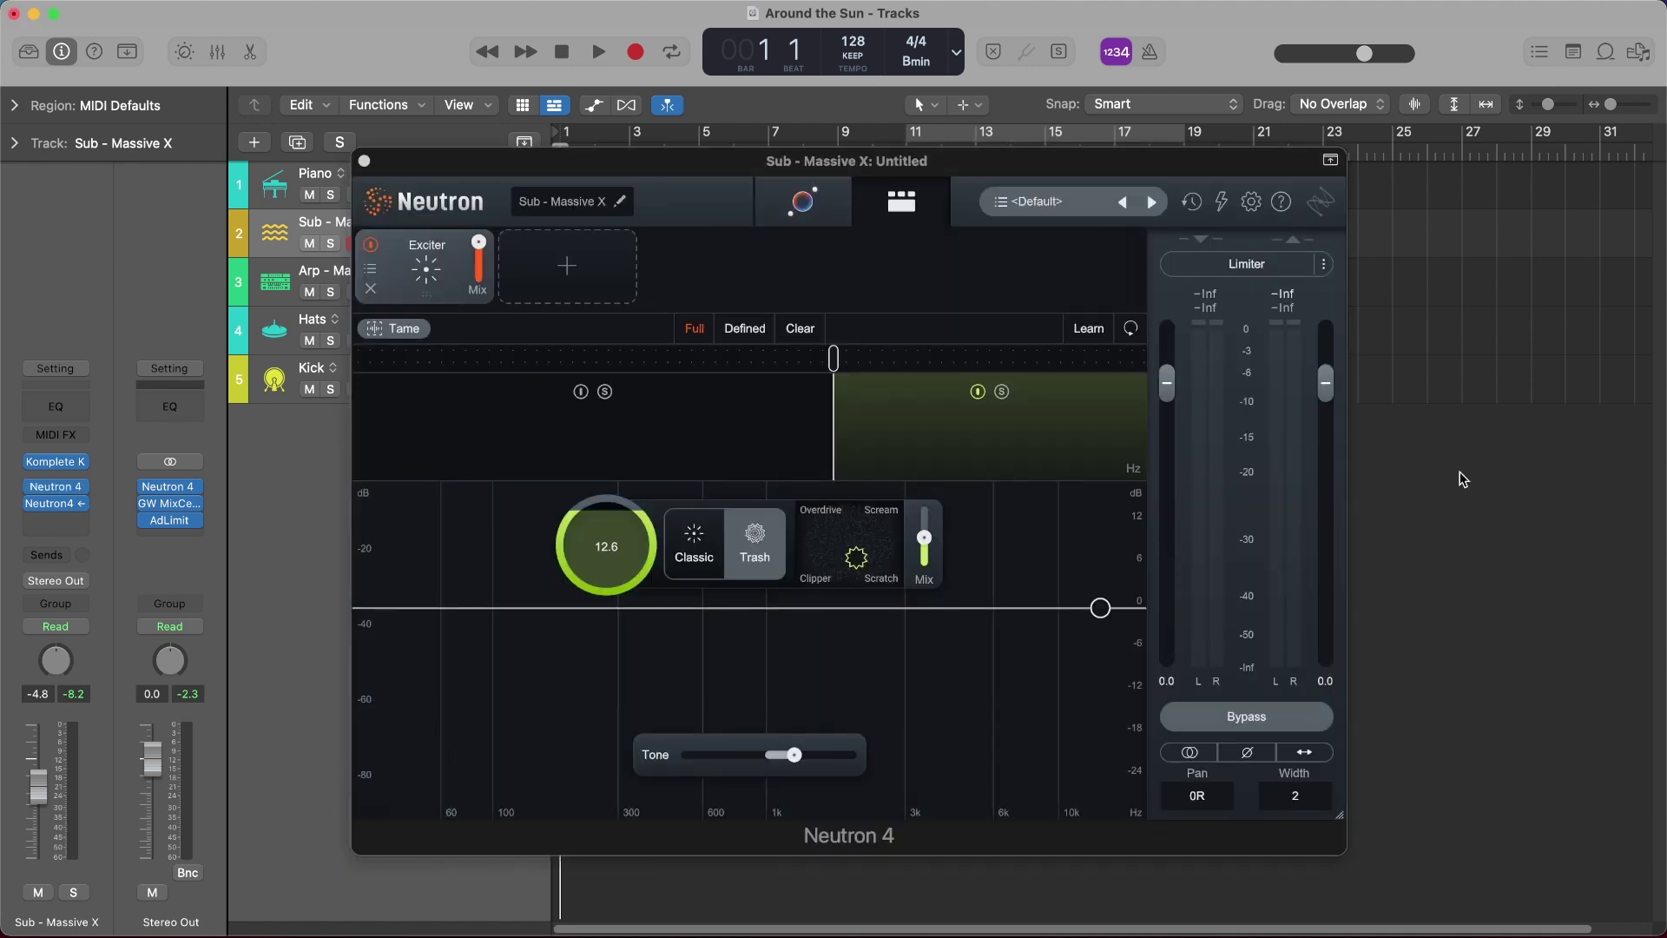
left_click(695, 556)
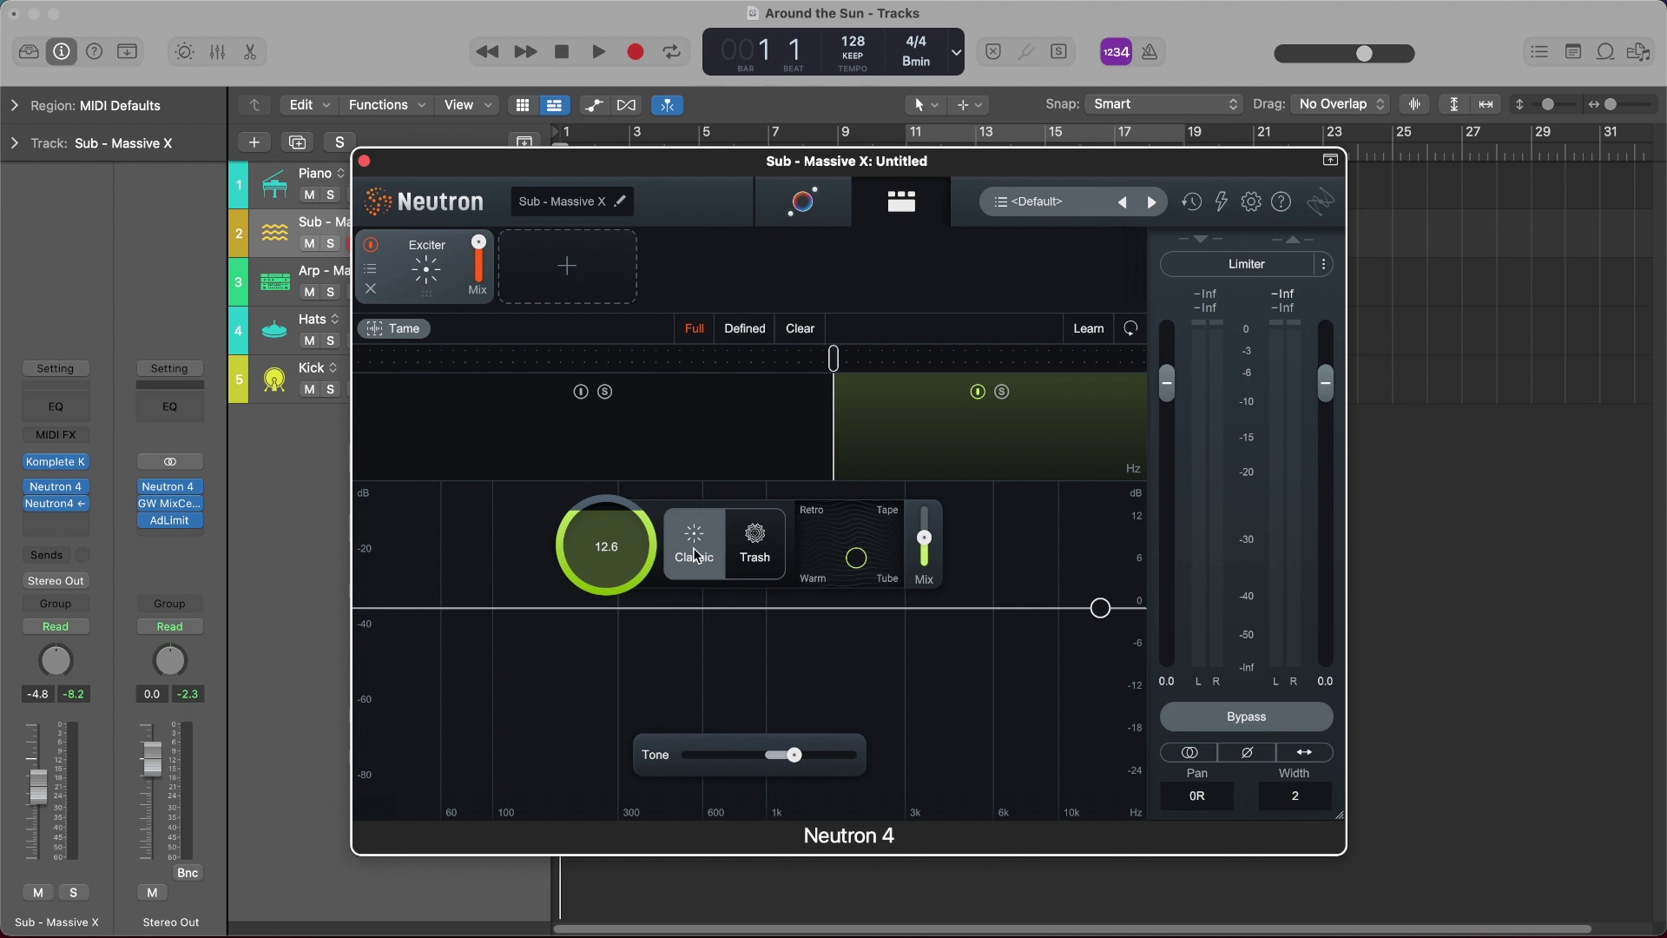
left_click(767, 555)
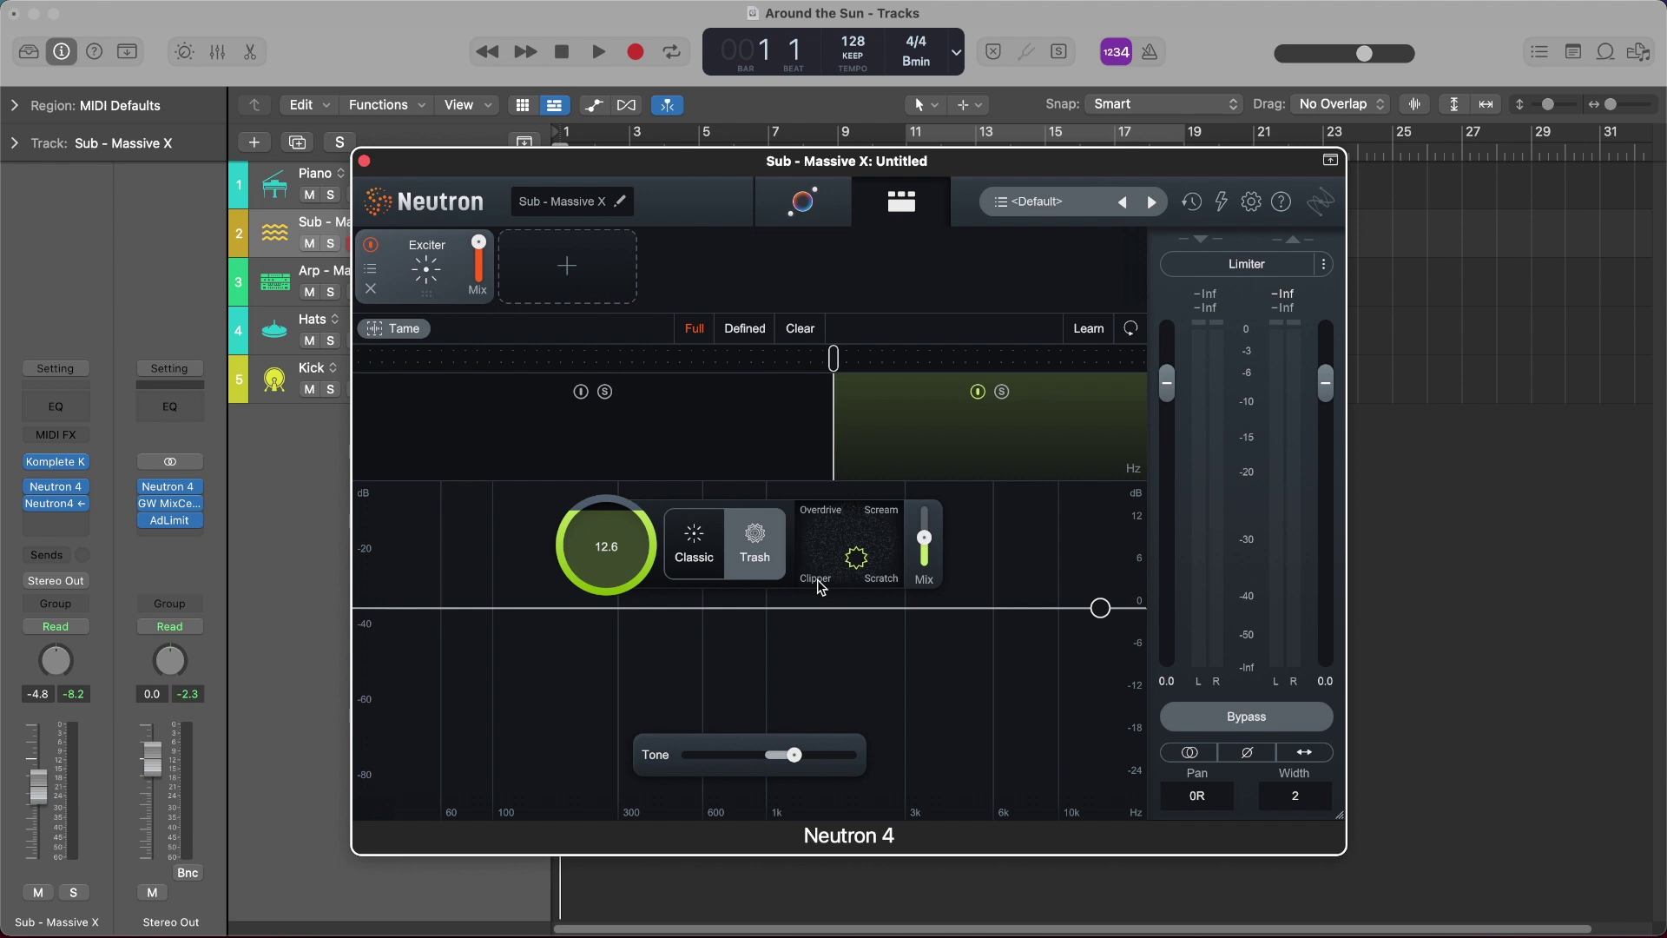
left_click(817, 208)
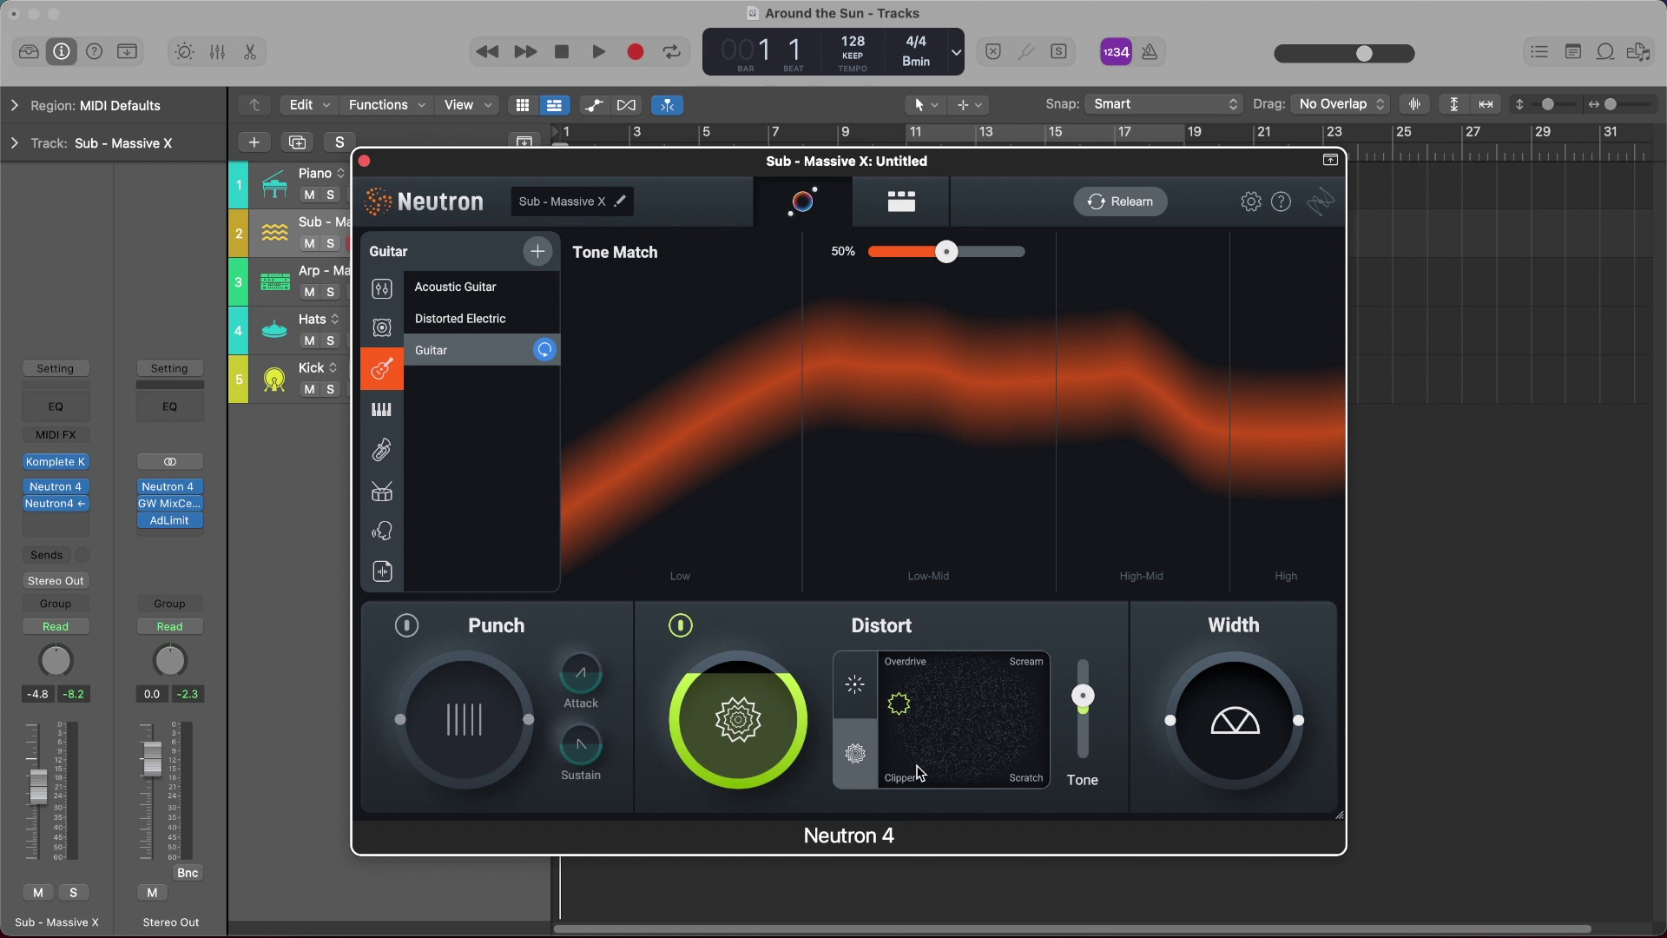
mouse_move(1088, 705)
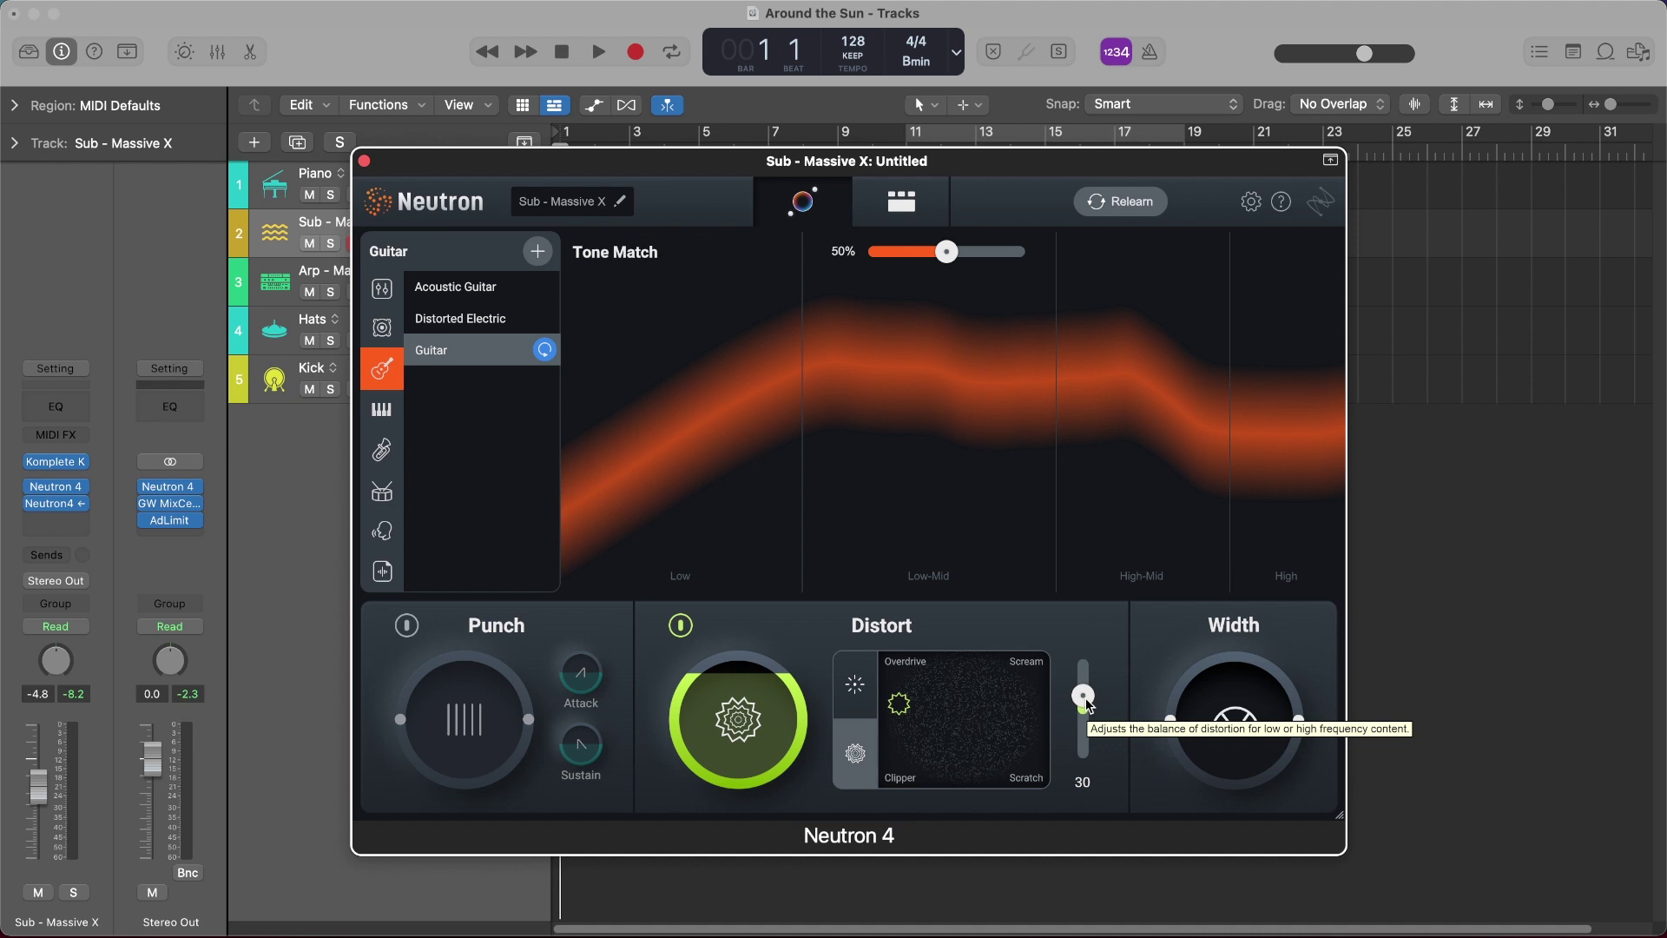
Solo Sub - Massive X, loop roughly bars 3–13, bypass the Exciter module, and play the loop
left_click(901, 201)
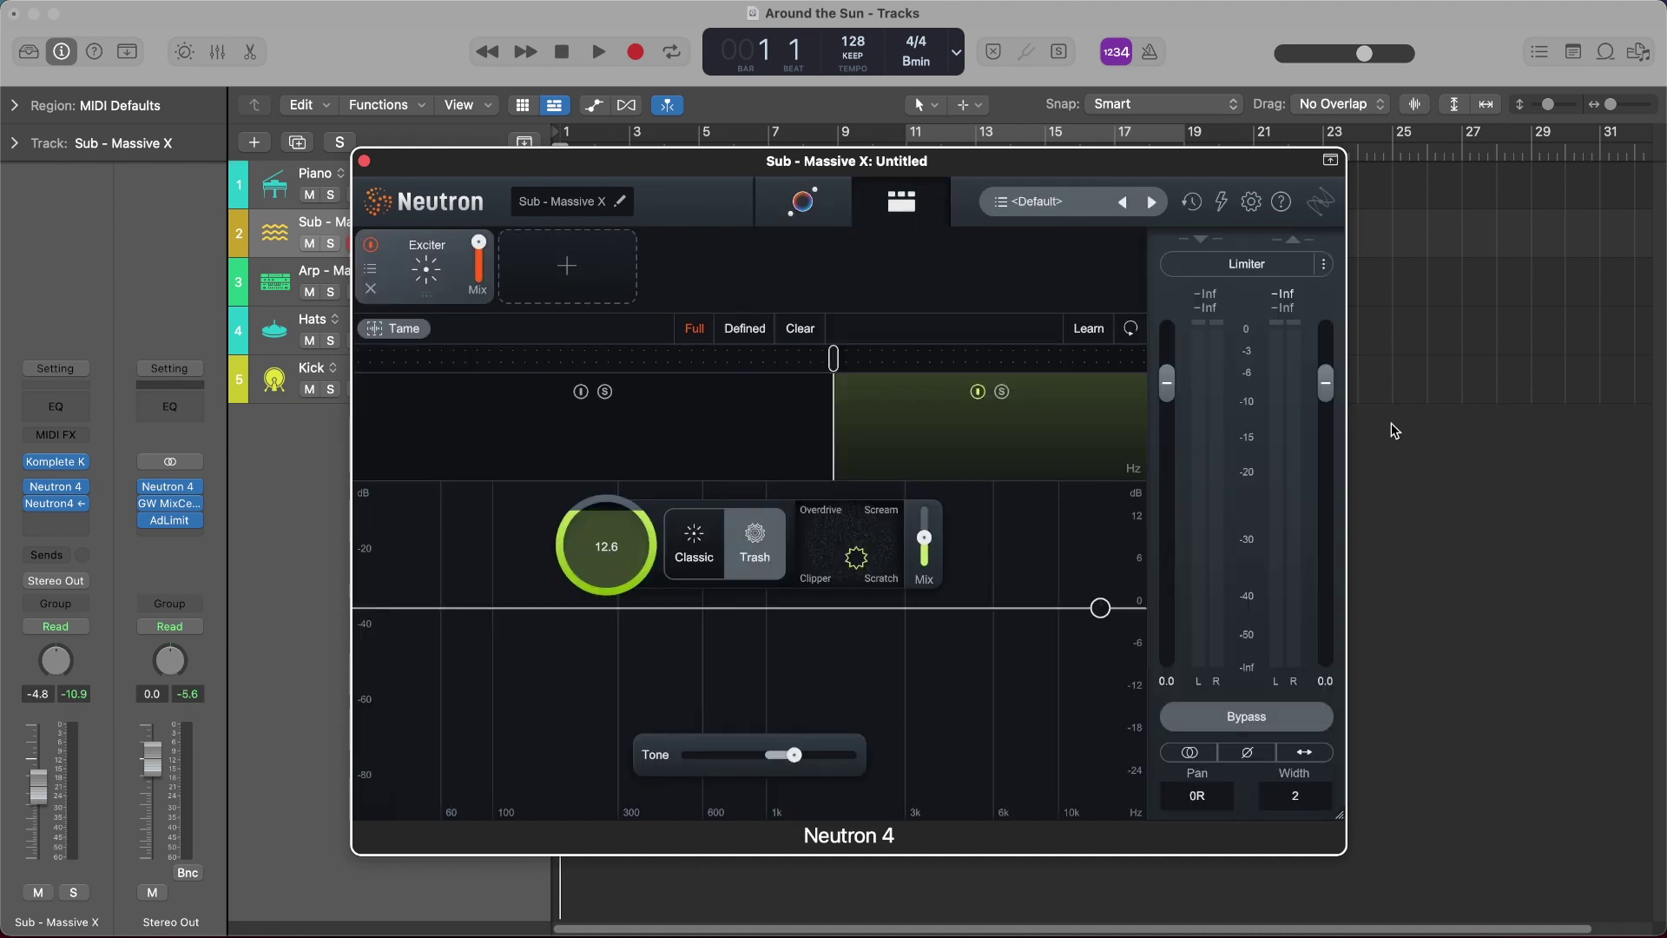
key("s")
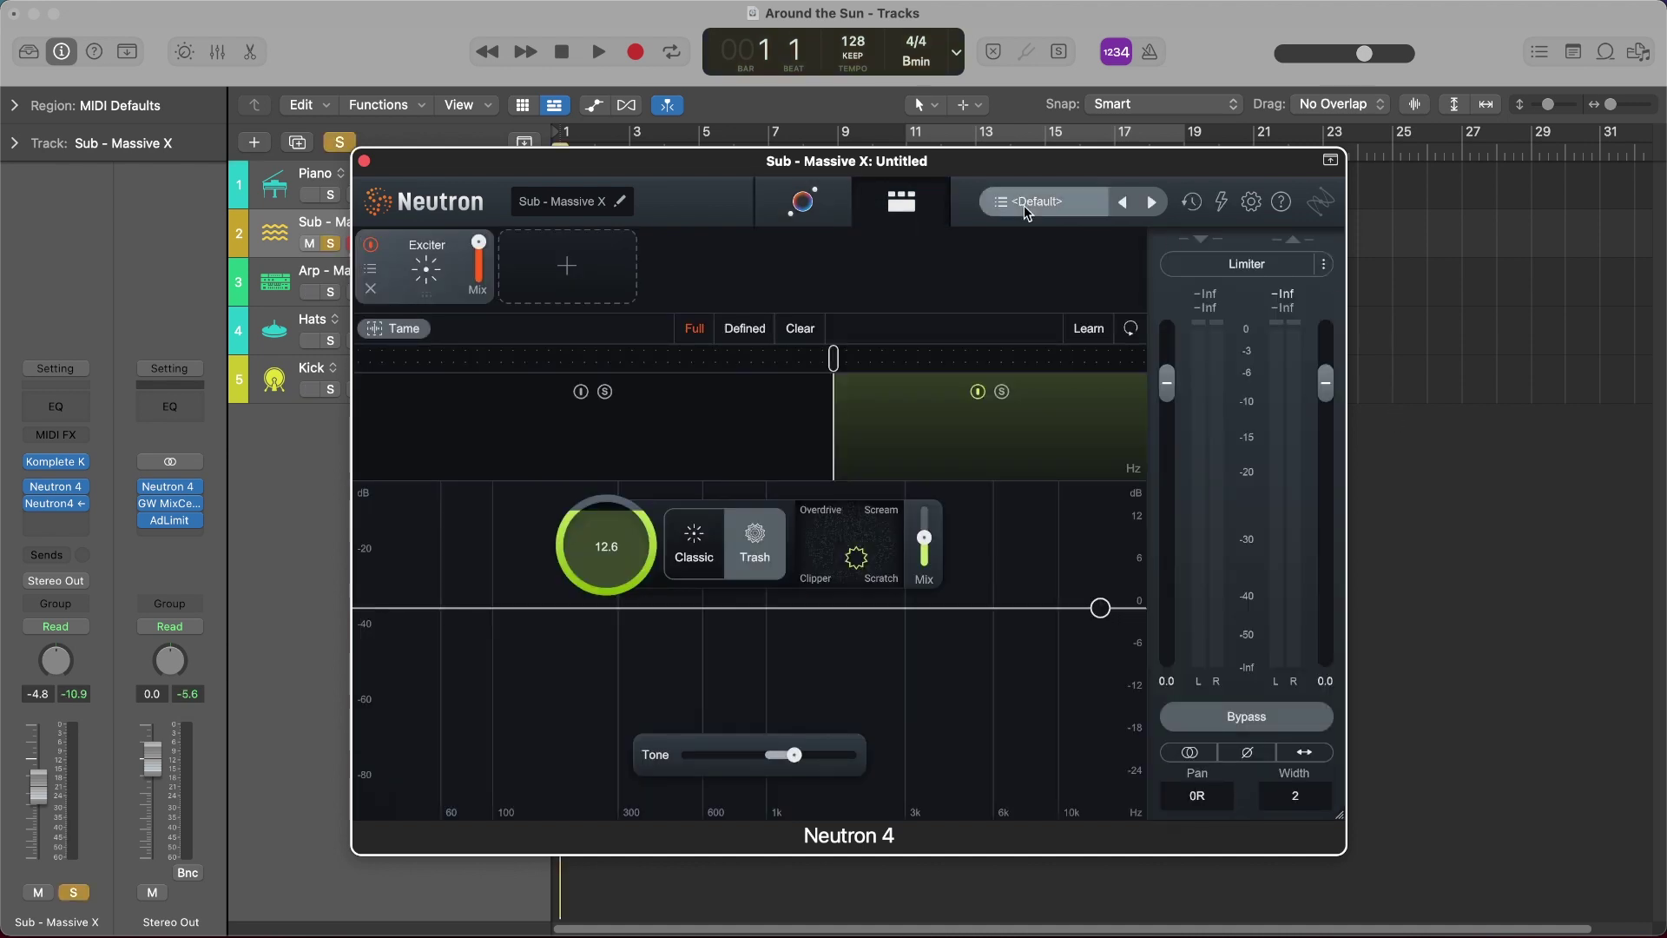
left_click_drag(1007, 134, 645, 159)
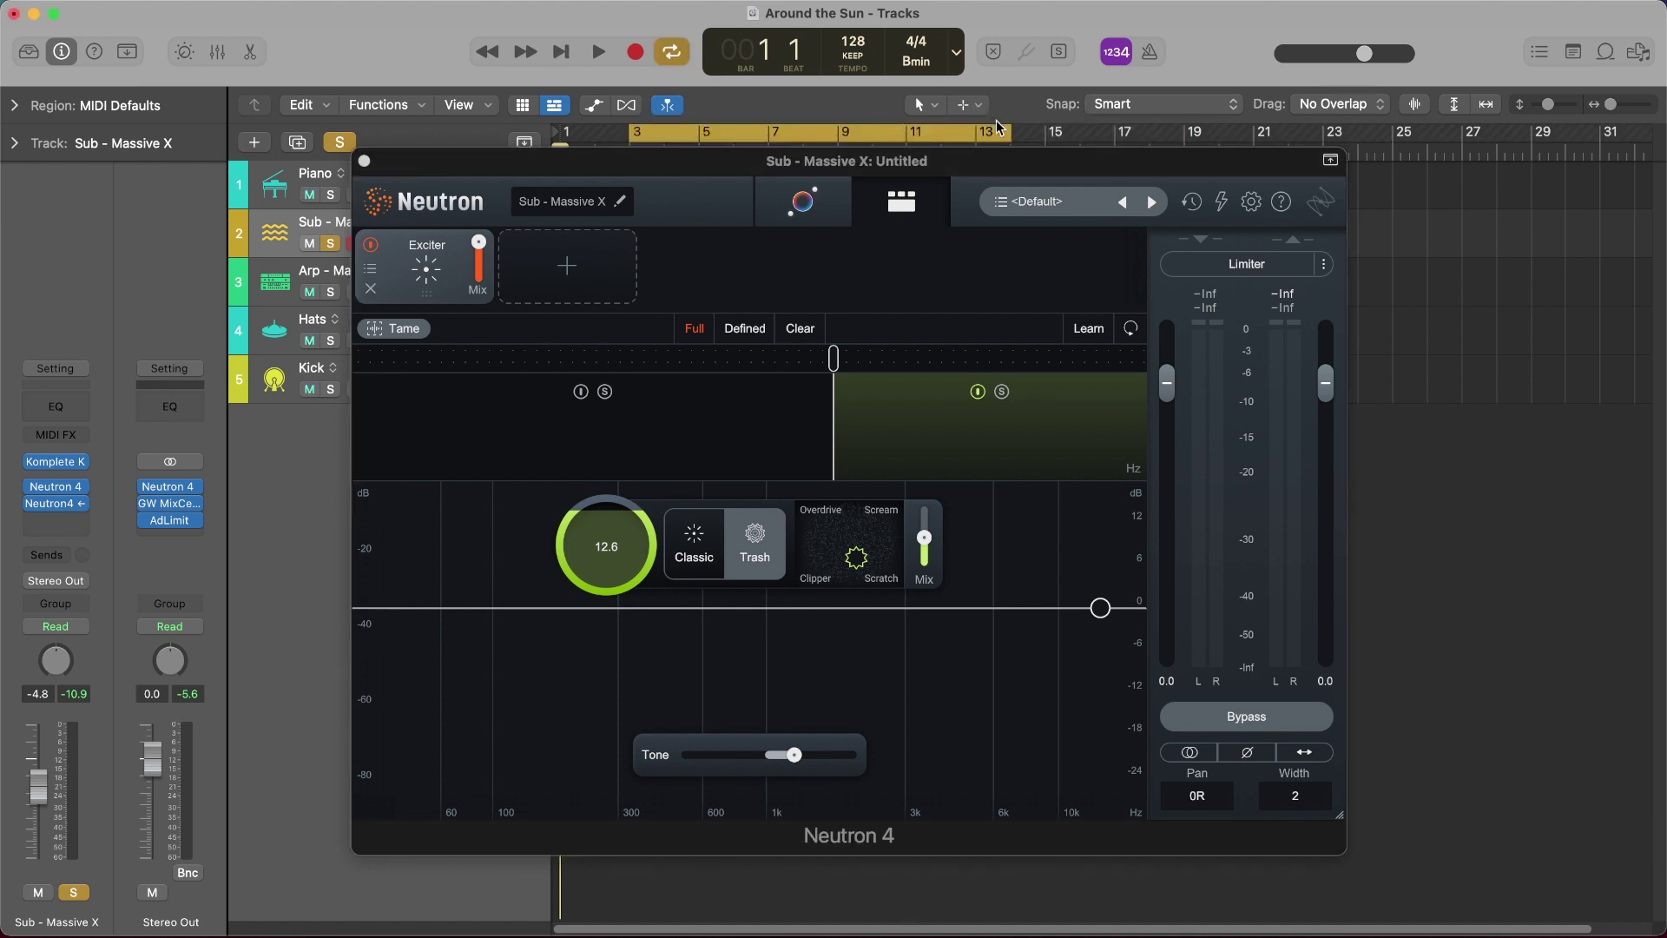
left_click_drag(1009, 132, 908, 139)
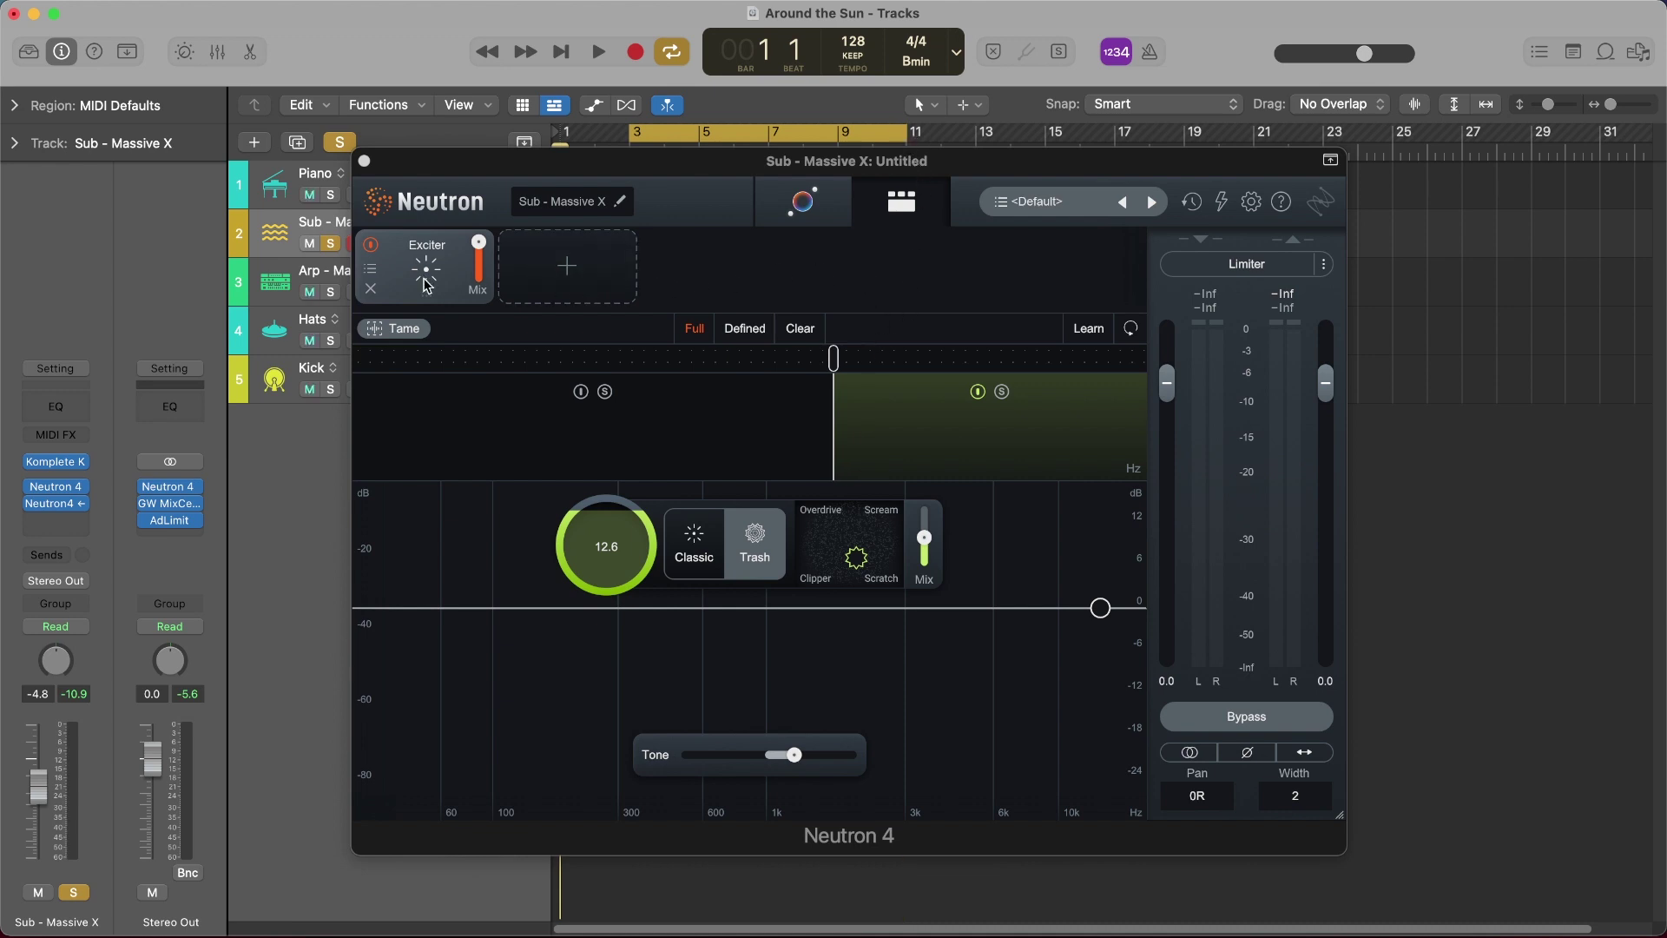
left_click(370, 251)
key("space")
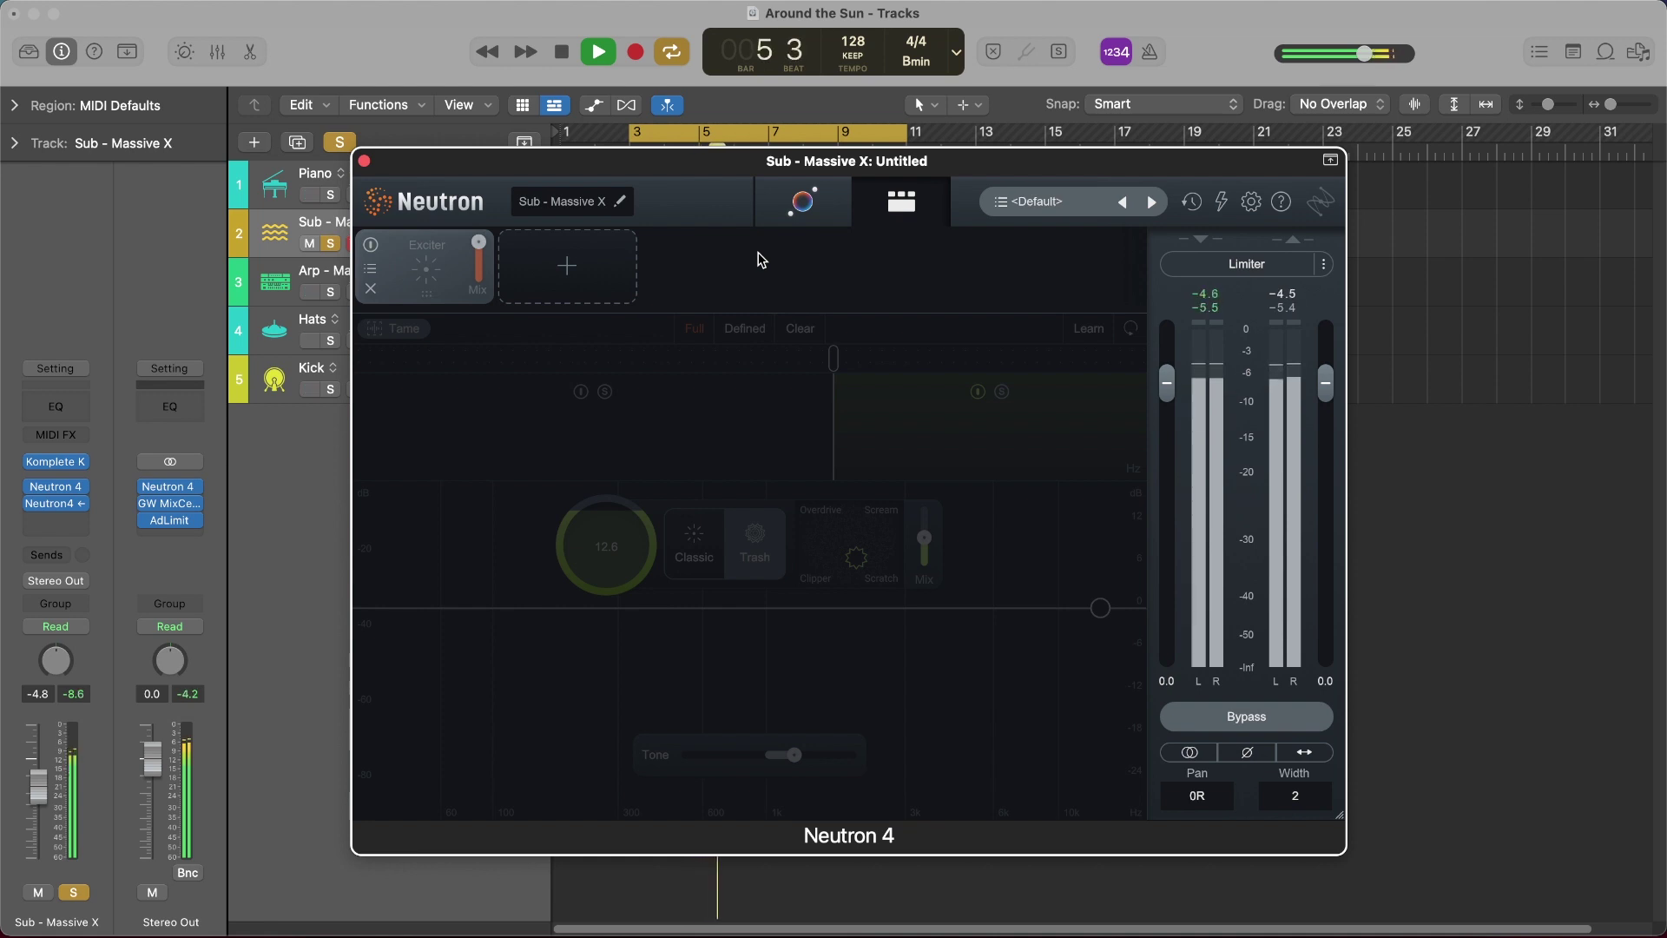
Switch on the Sub's Exciter module, then stop playback
left_click(371, 244)
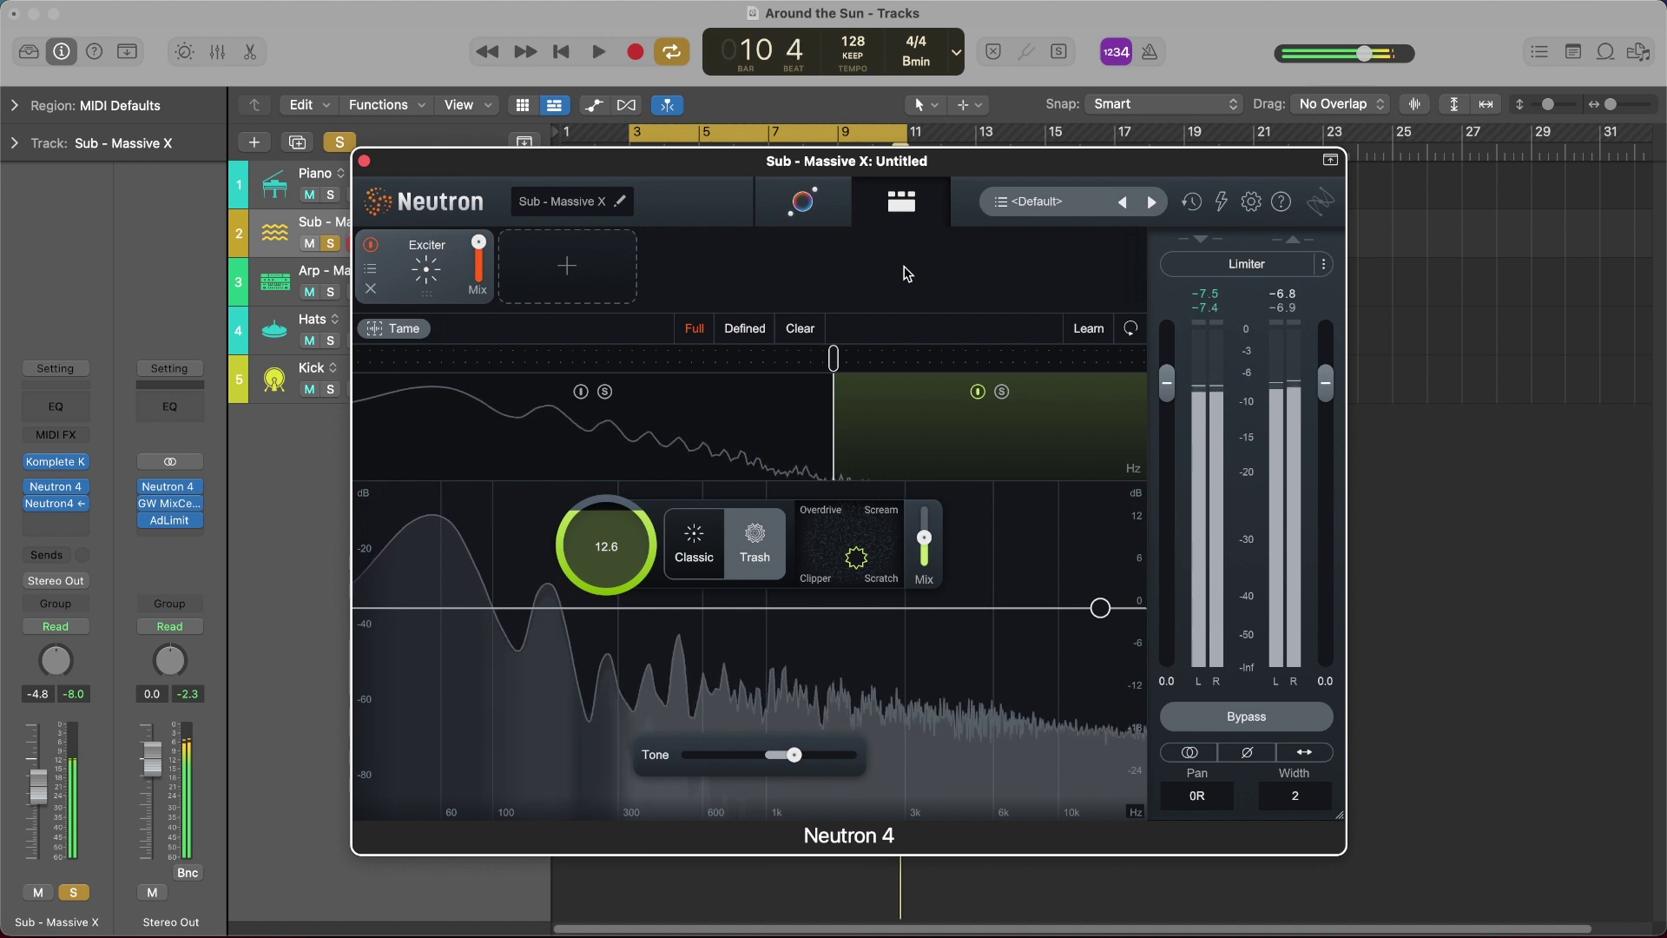
key("space")
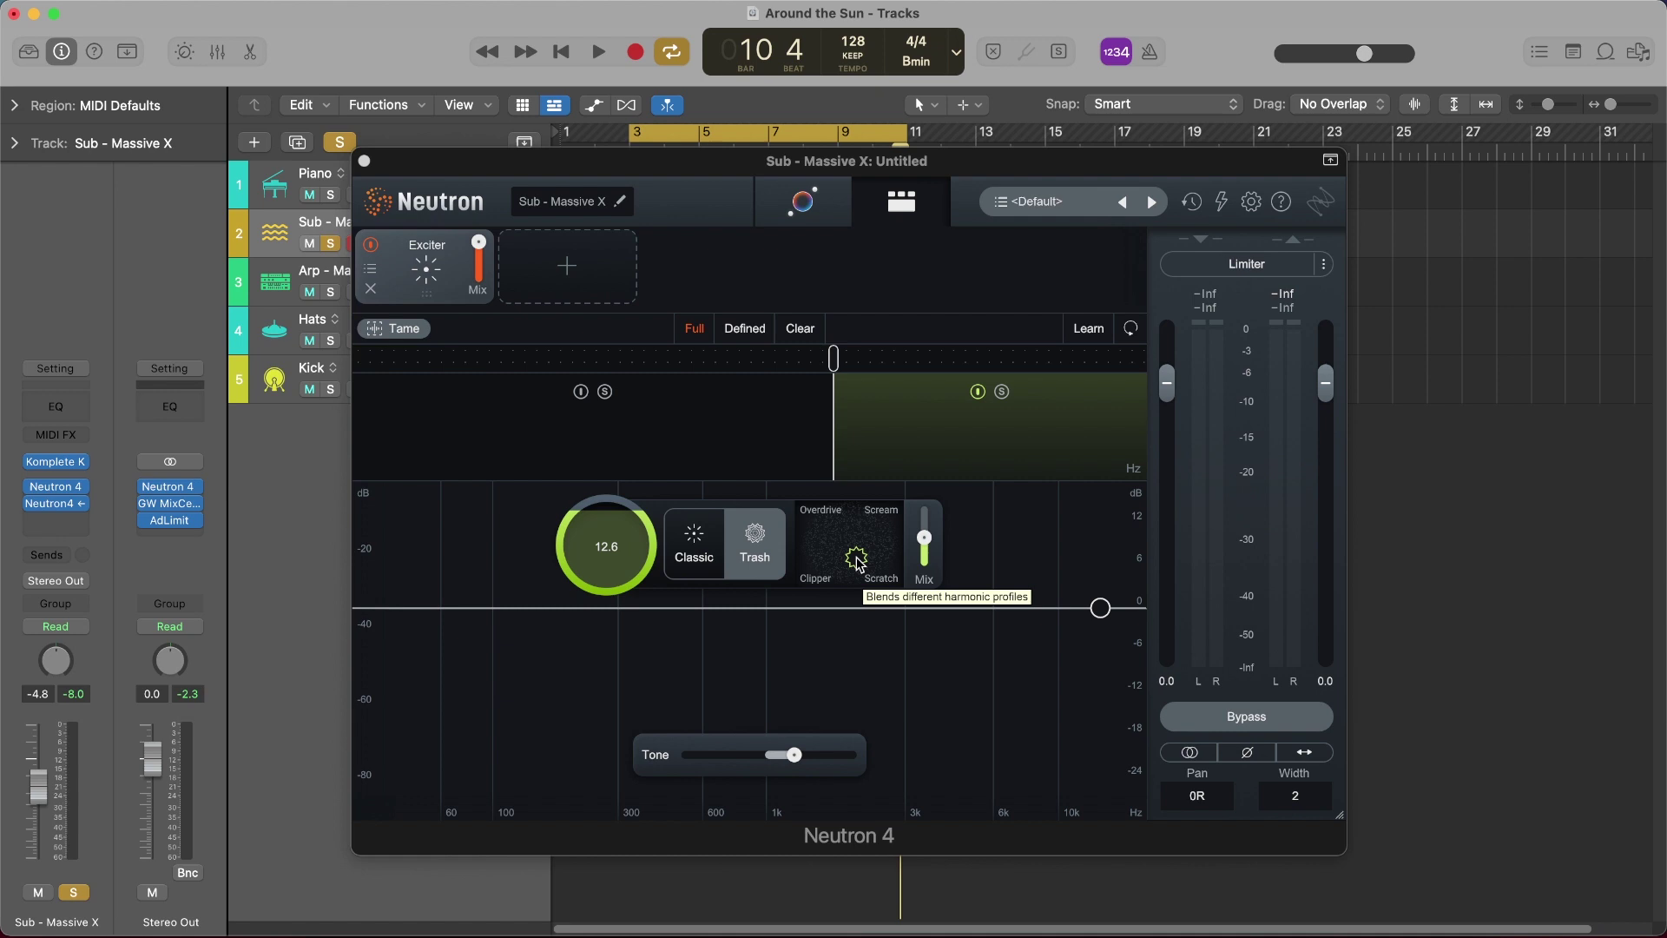
While playing, reshape the Exciter's harmonic blend, raise Mix nearly to full, and lower the crossover to 1.3k
key("space")
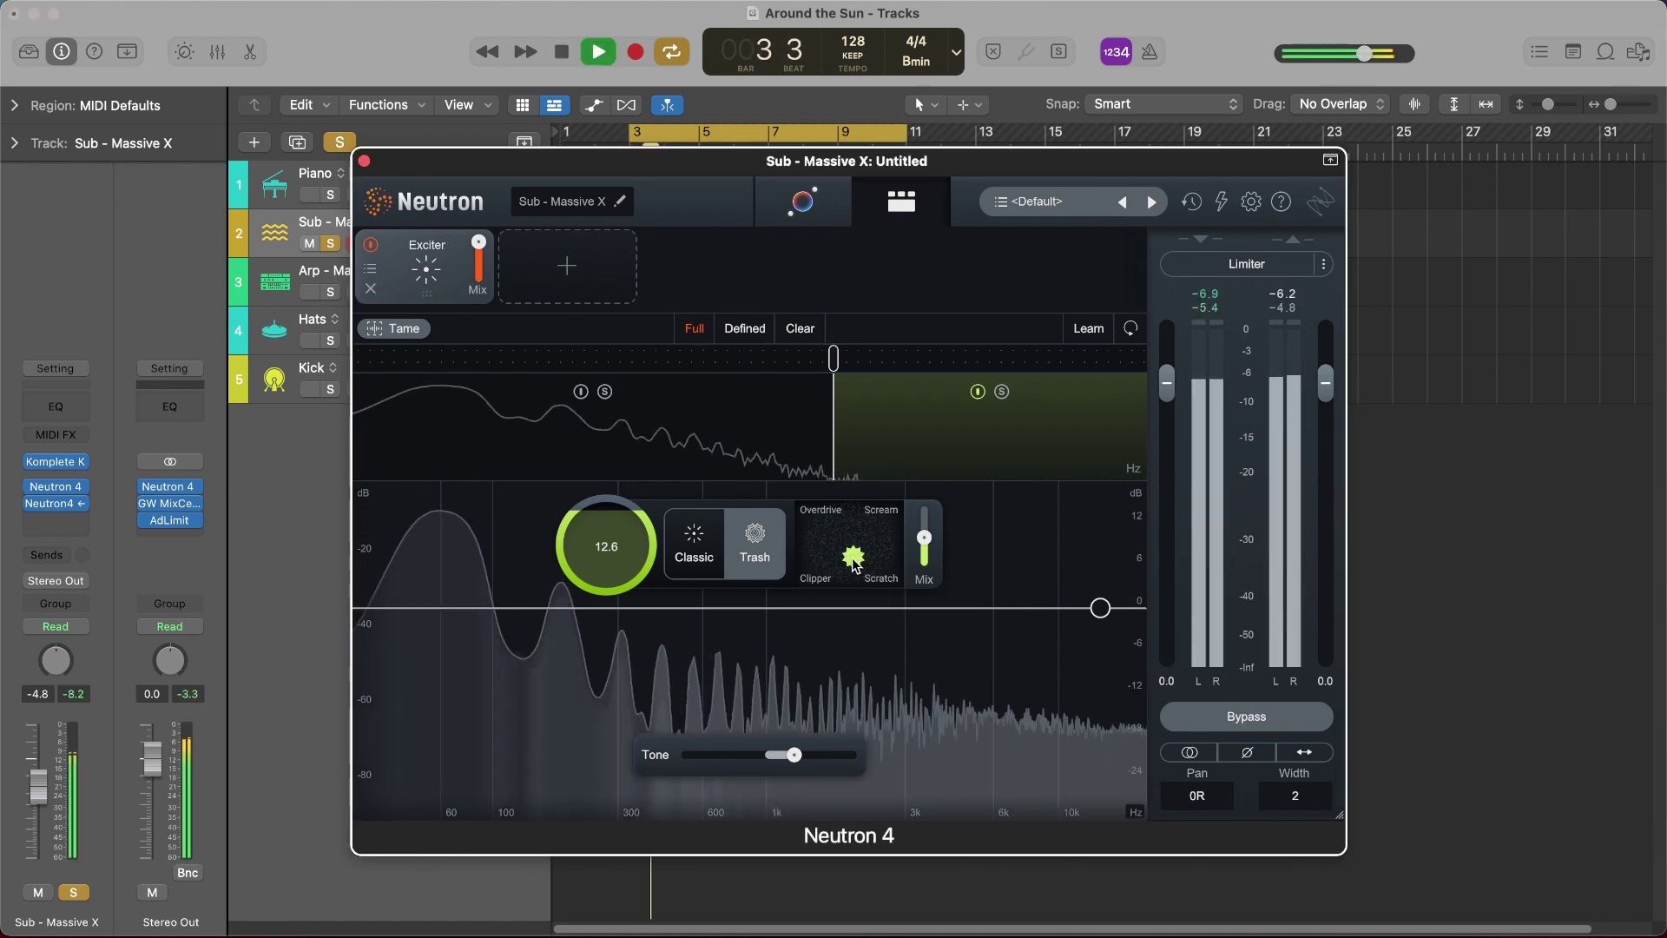
left_click_drag(856, 560, 809, 571)
mouse_move(927, 545)
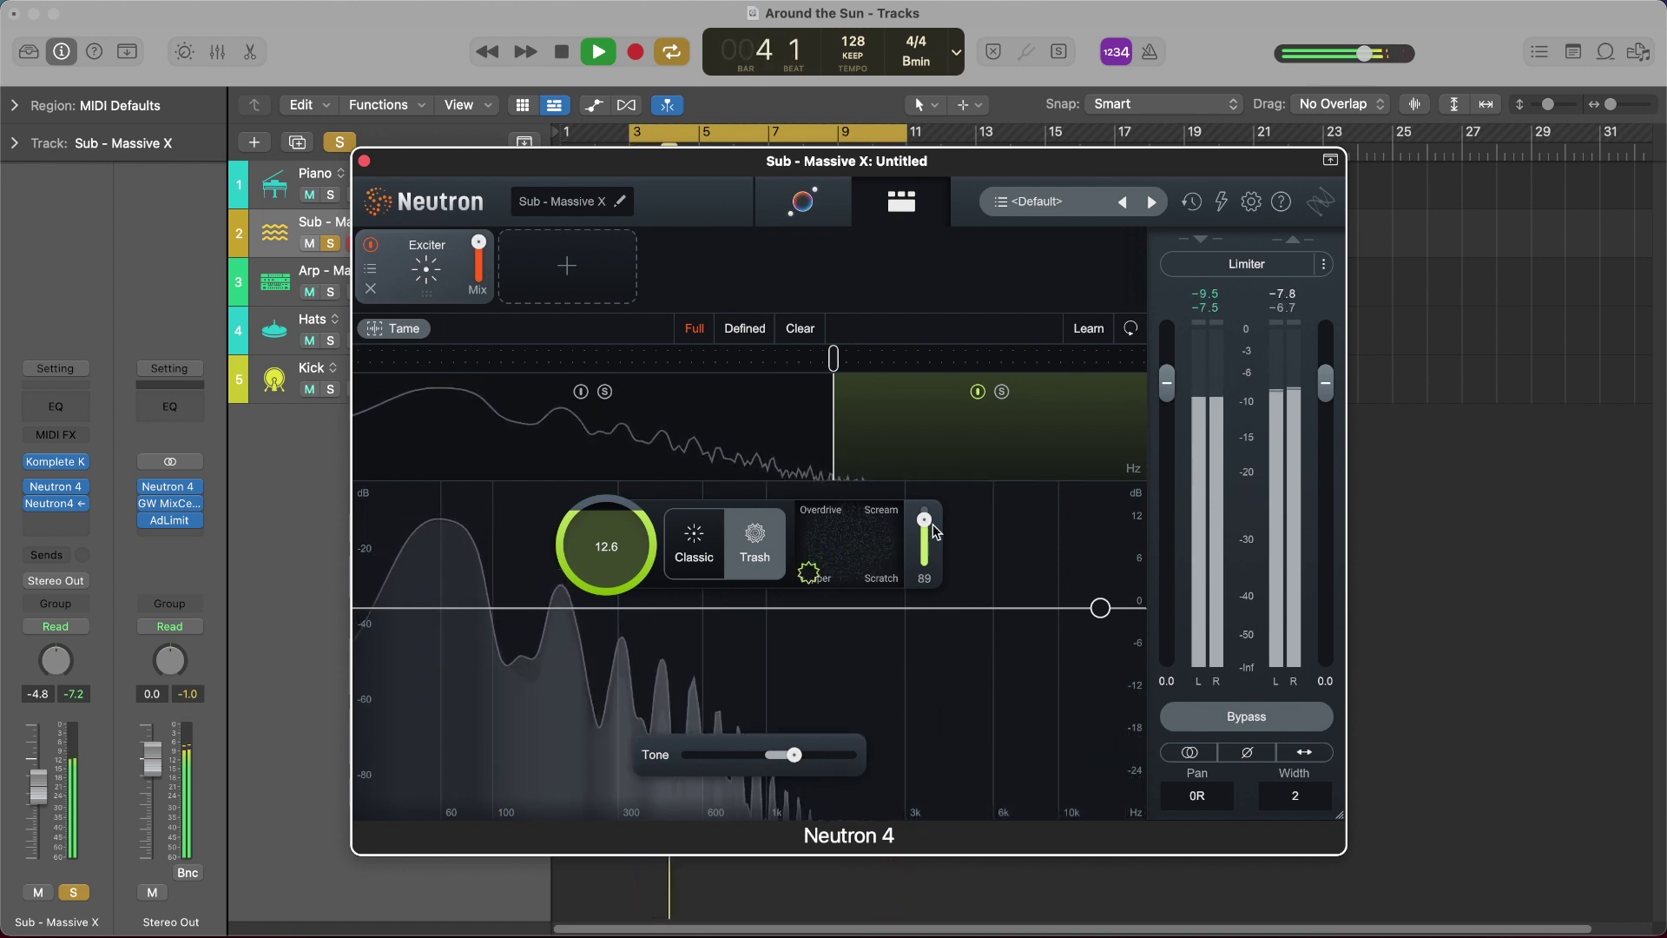
left_click_drag(928, 521, 925, 516)
left_click_drag(833, 357, 724, 369)
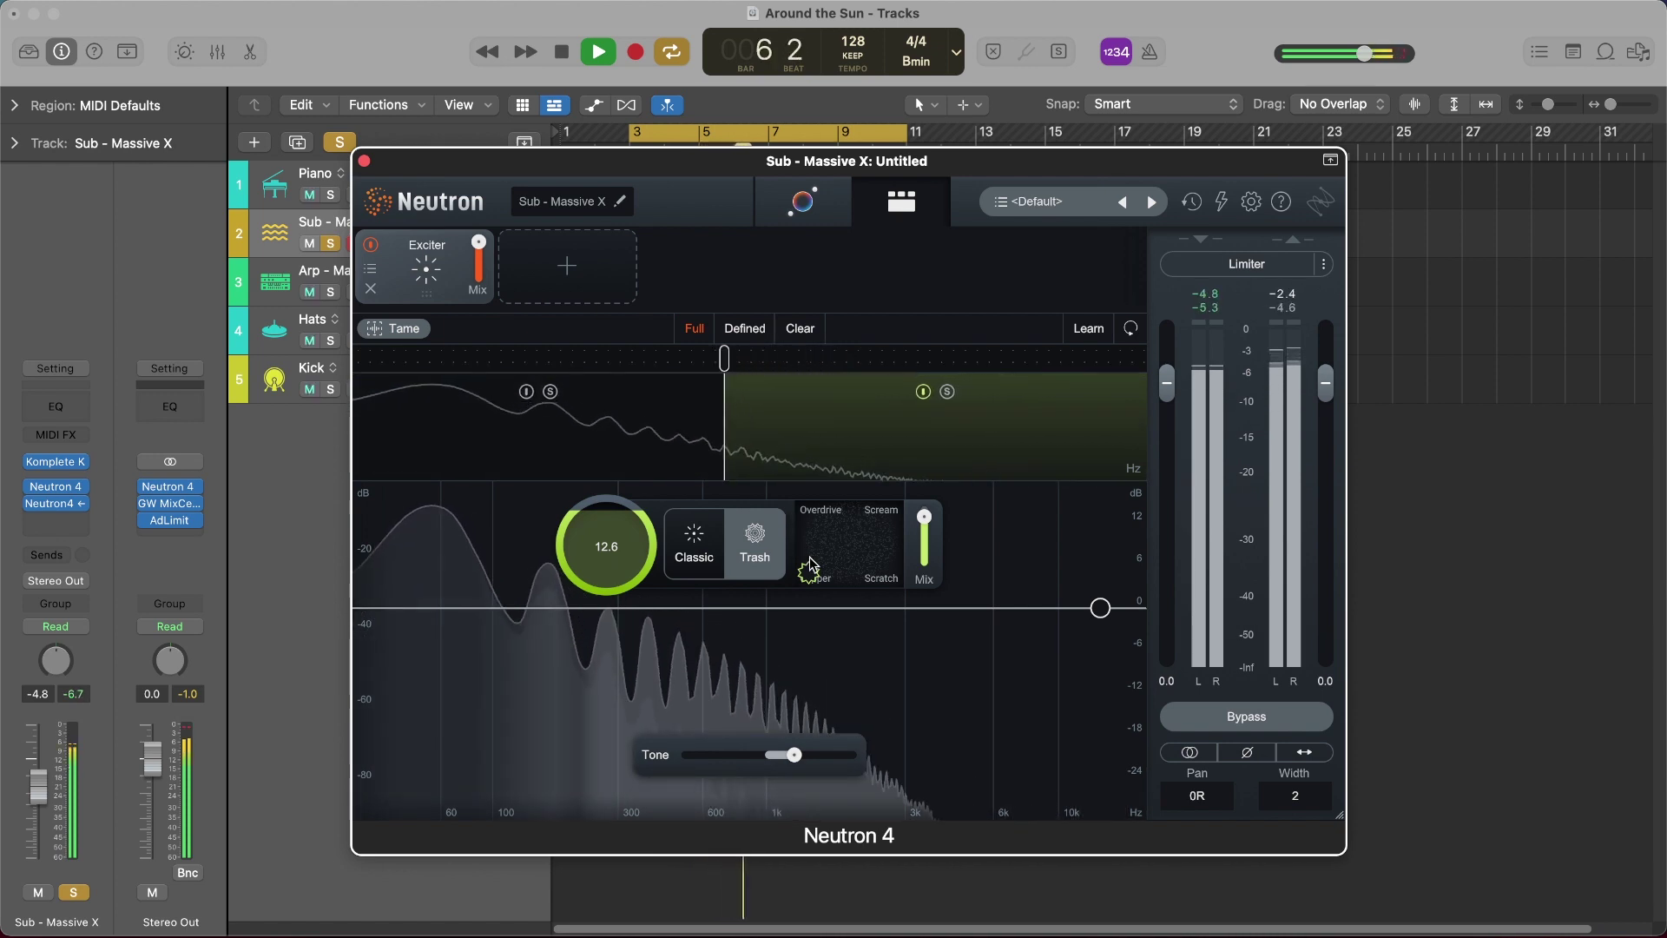
left_click_drag(811, 573, 866, 564)
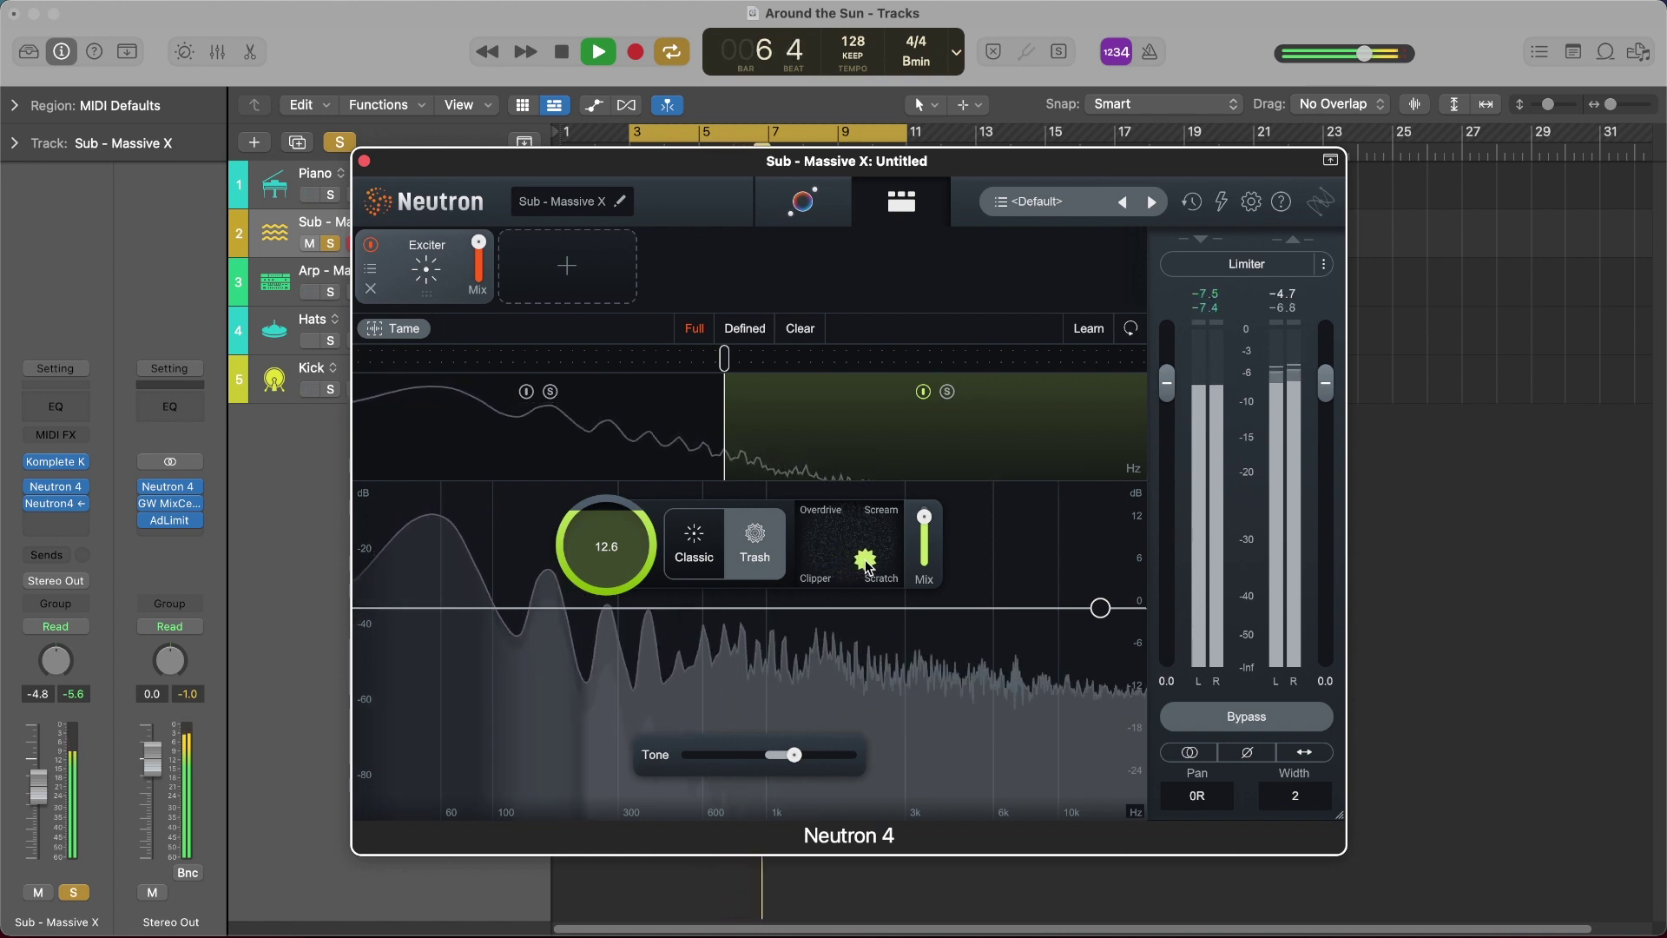
Audition the Sub with the Exciter Tone lowered from 30.0 toward the low frequencies
key("space")
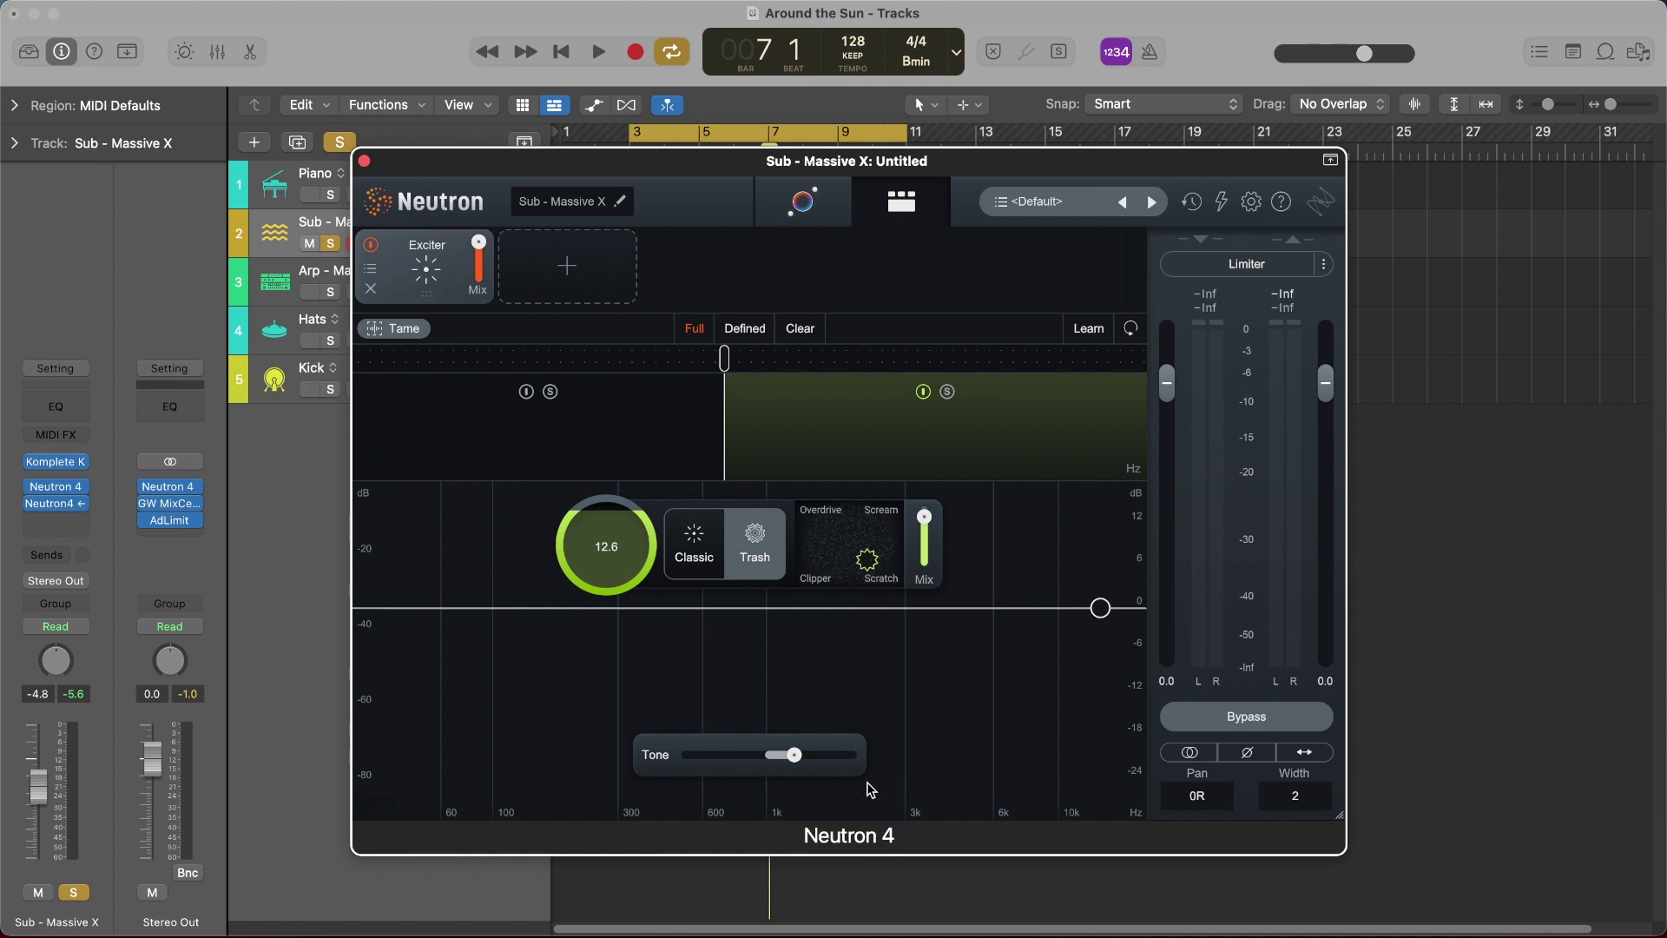
mouse_move(797, 762)
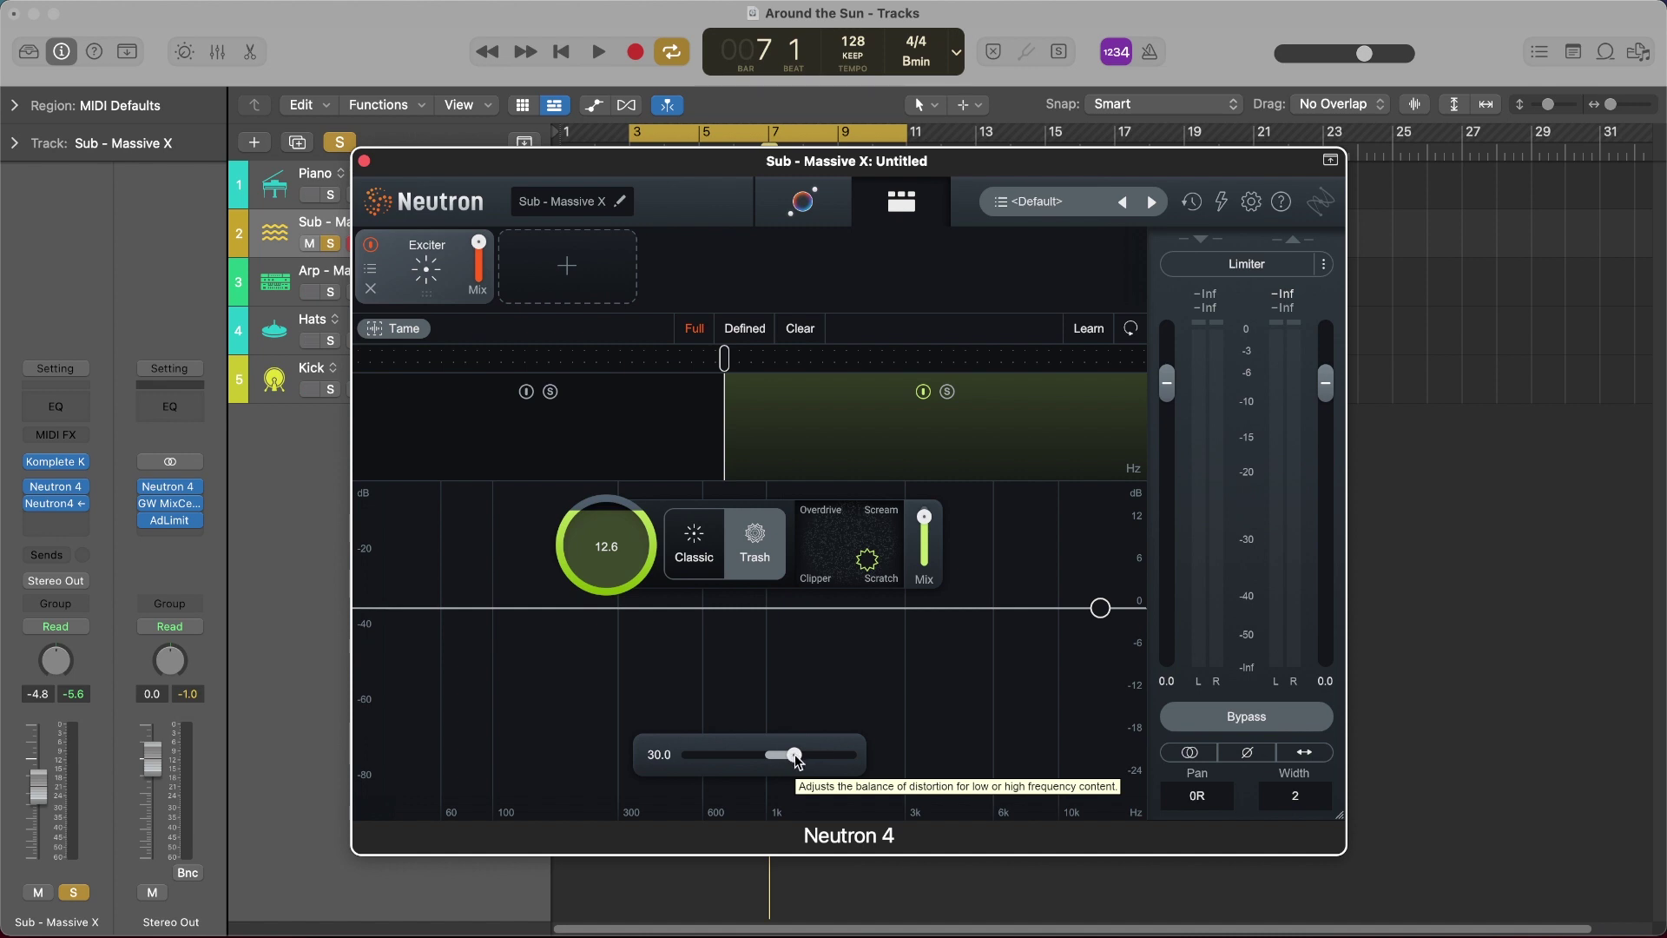
key("space")
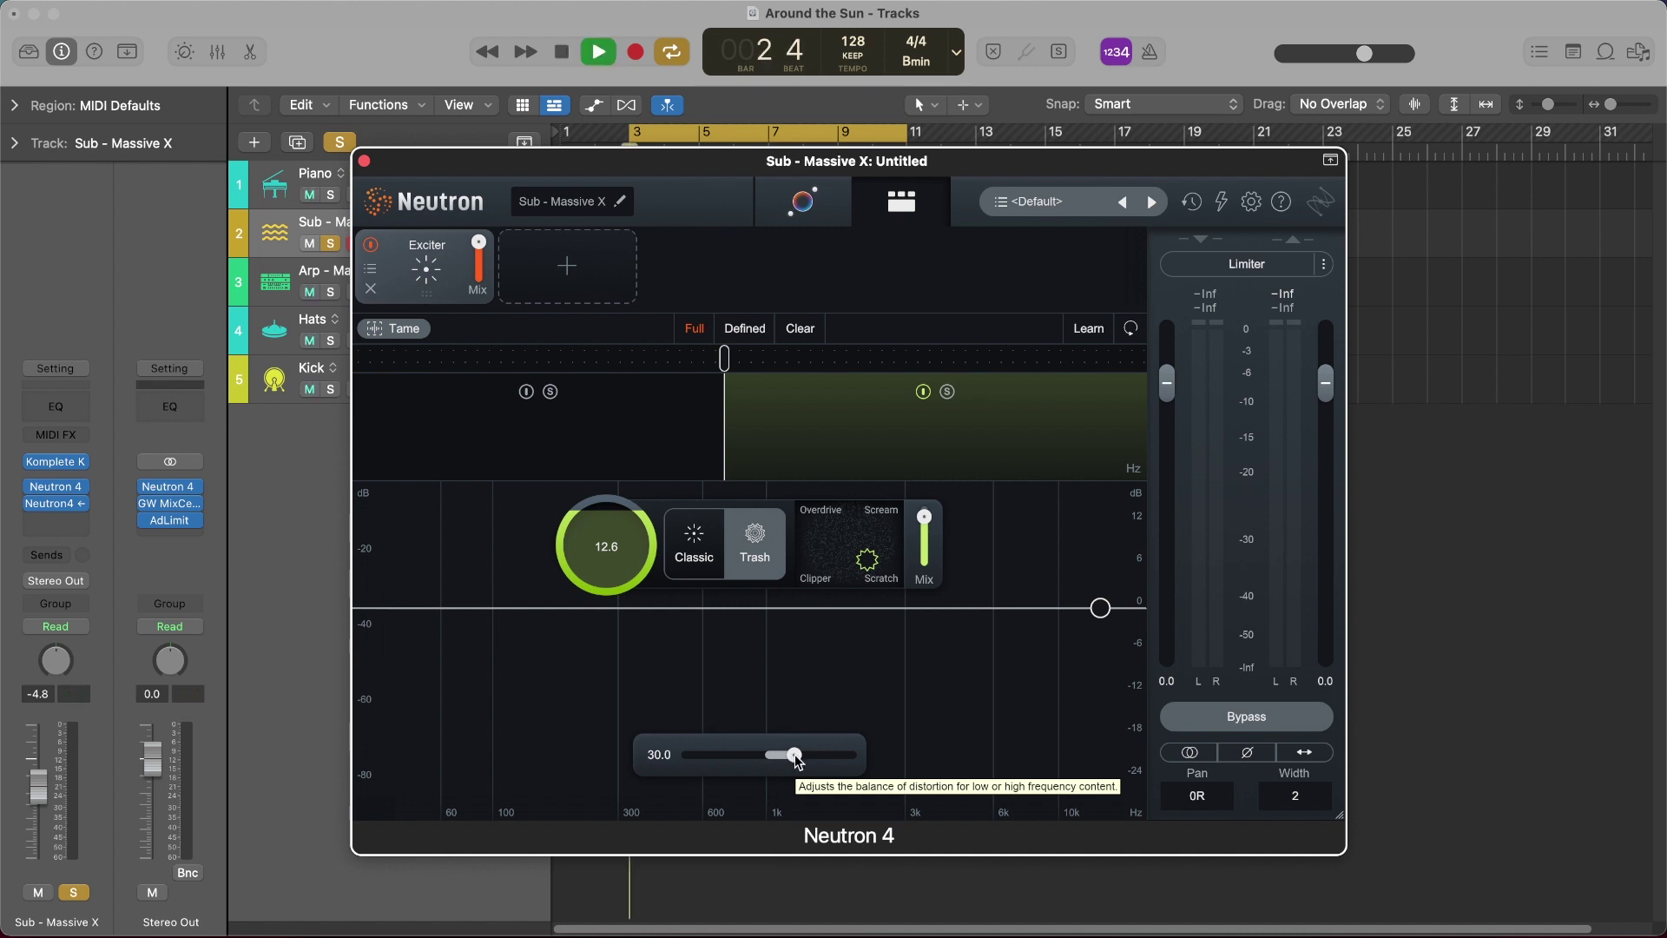
left_click_drag(797, 761, 762, 771)
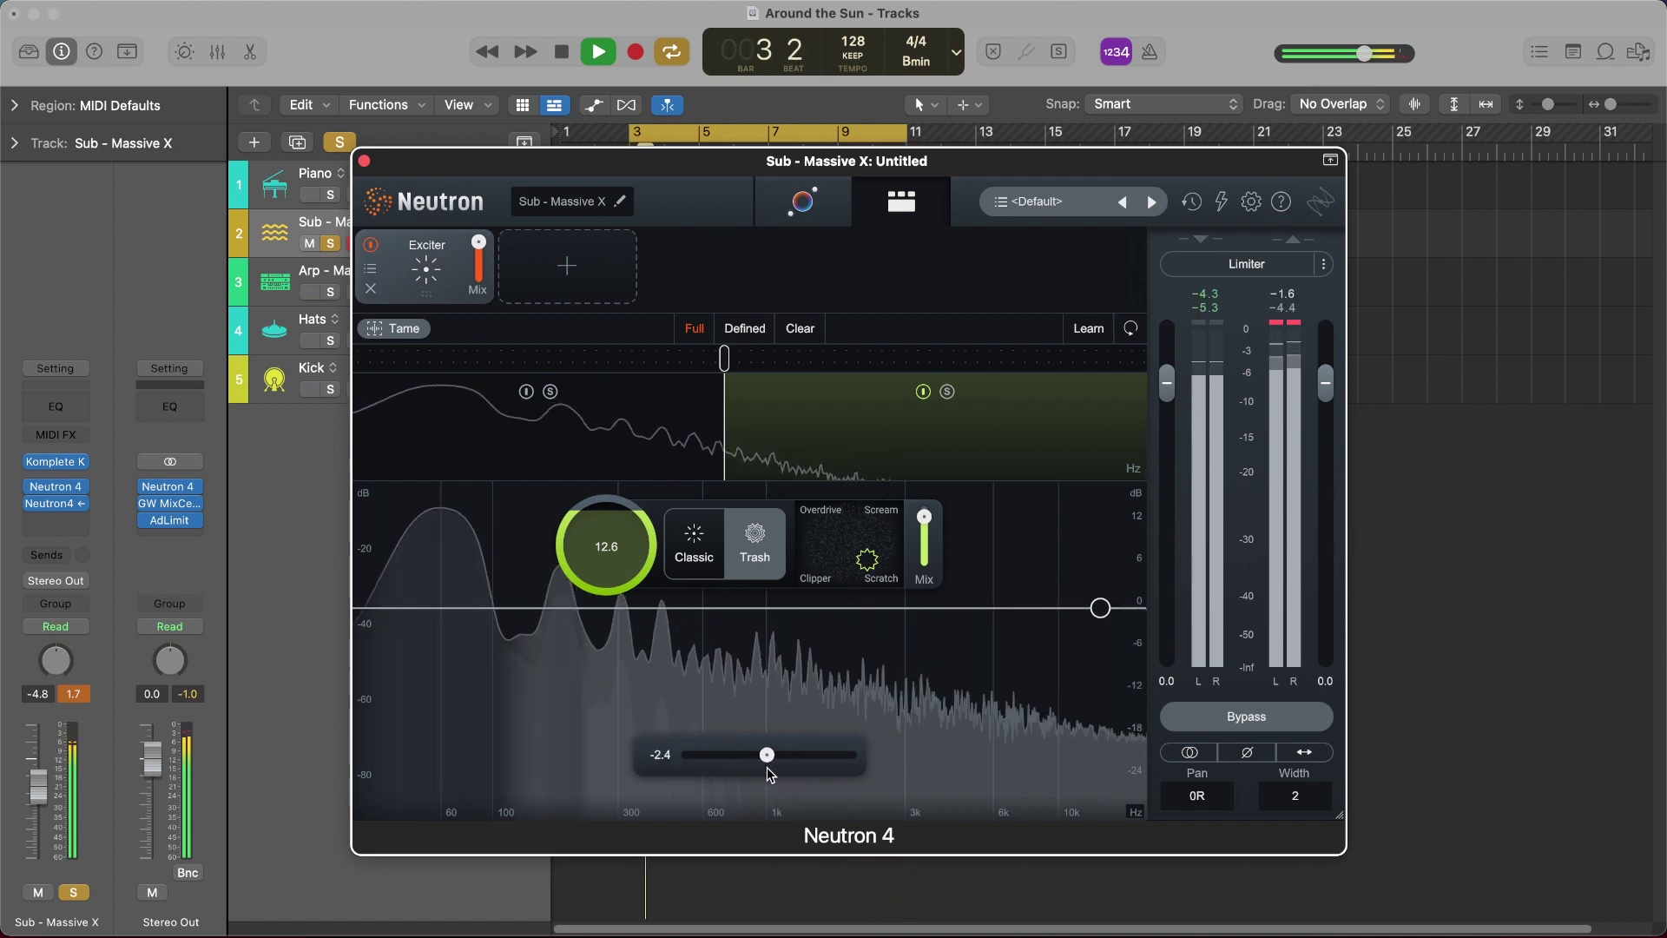
Stop playback, clear the Sub's solo, and close its Neutron 4 window
key("space")
left_click(1414, 438)
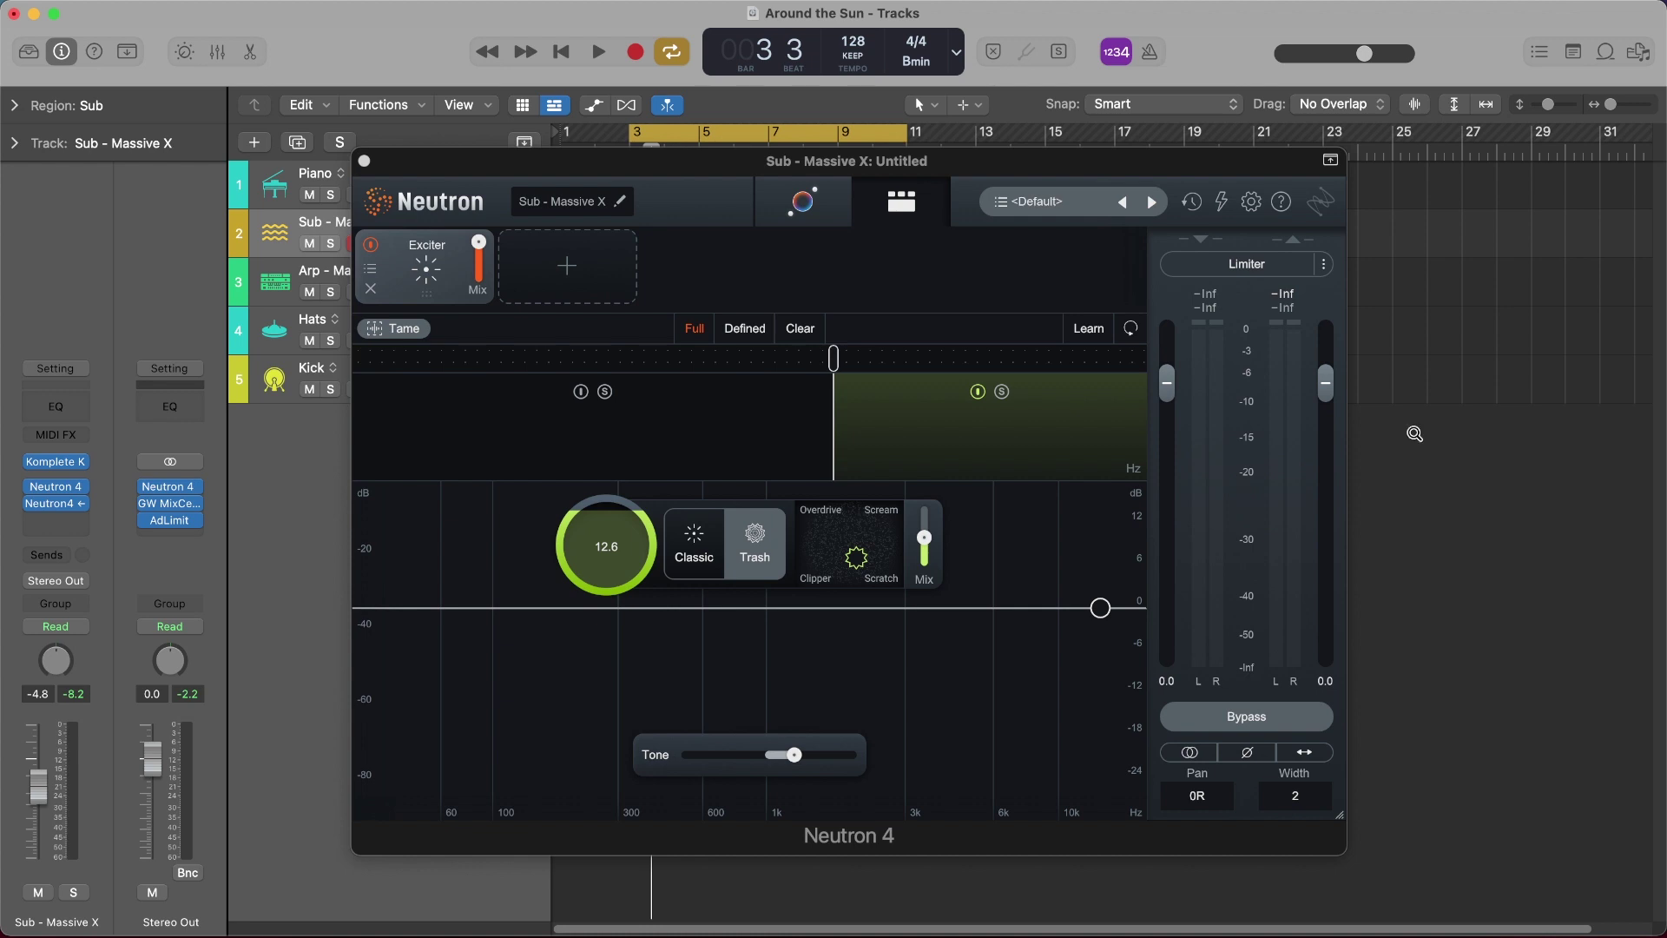
key("super+w")
Open Neutron 4 on Arp - Massive X, solo the track, and play then stop it
left_click(466, 276)
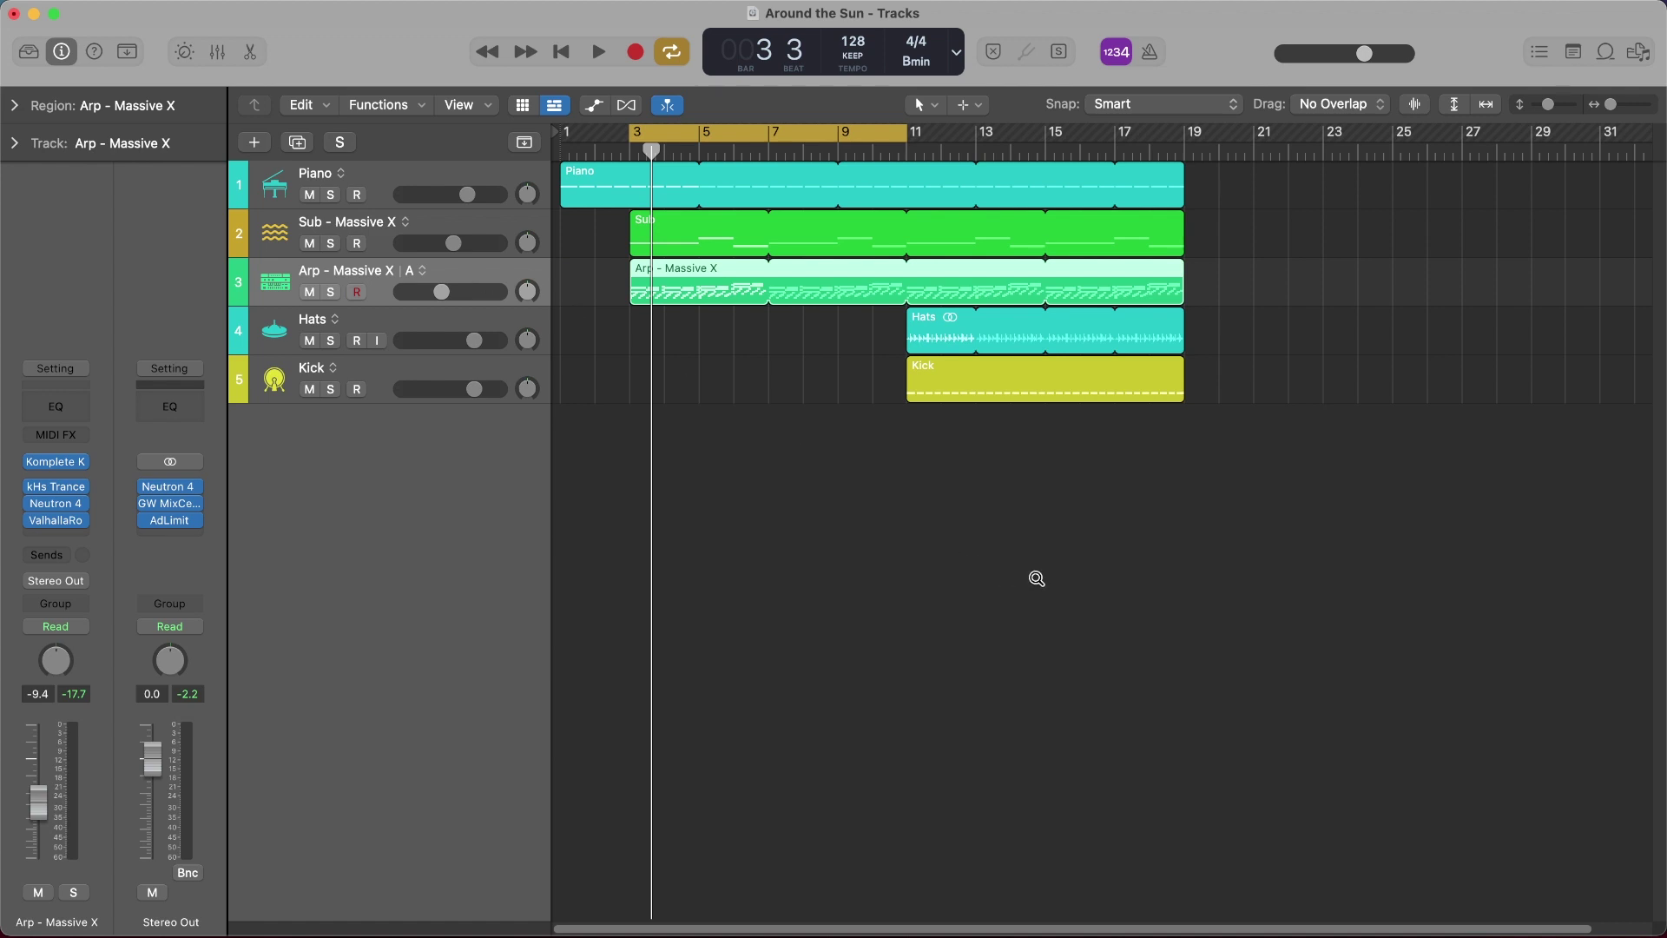
key("v")
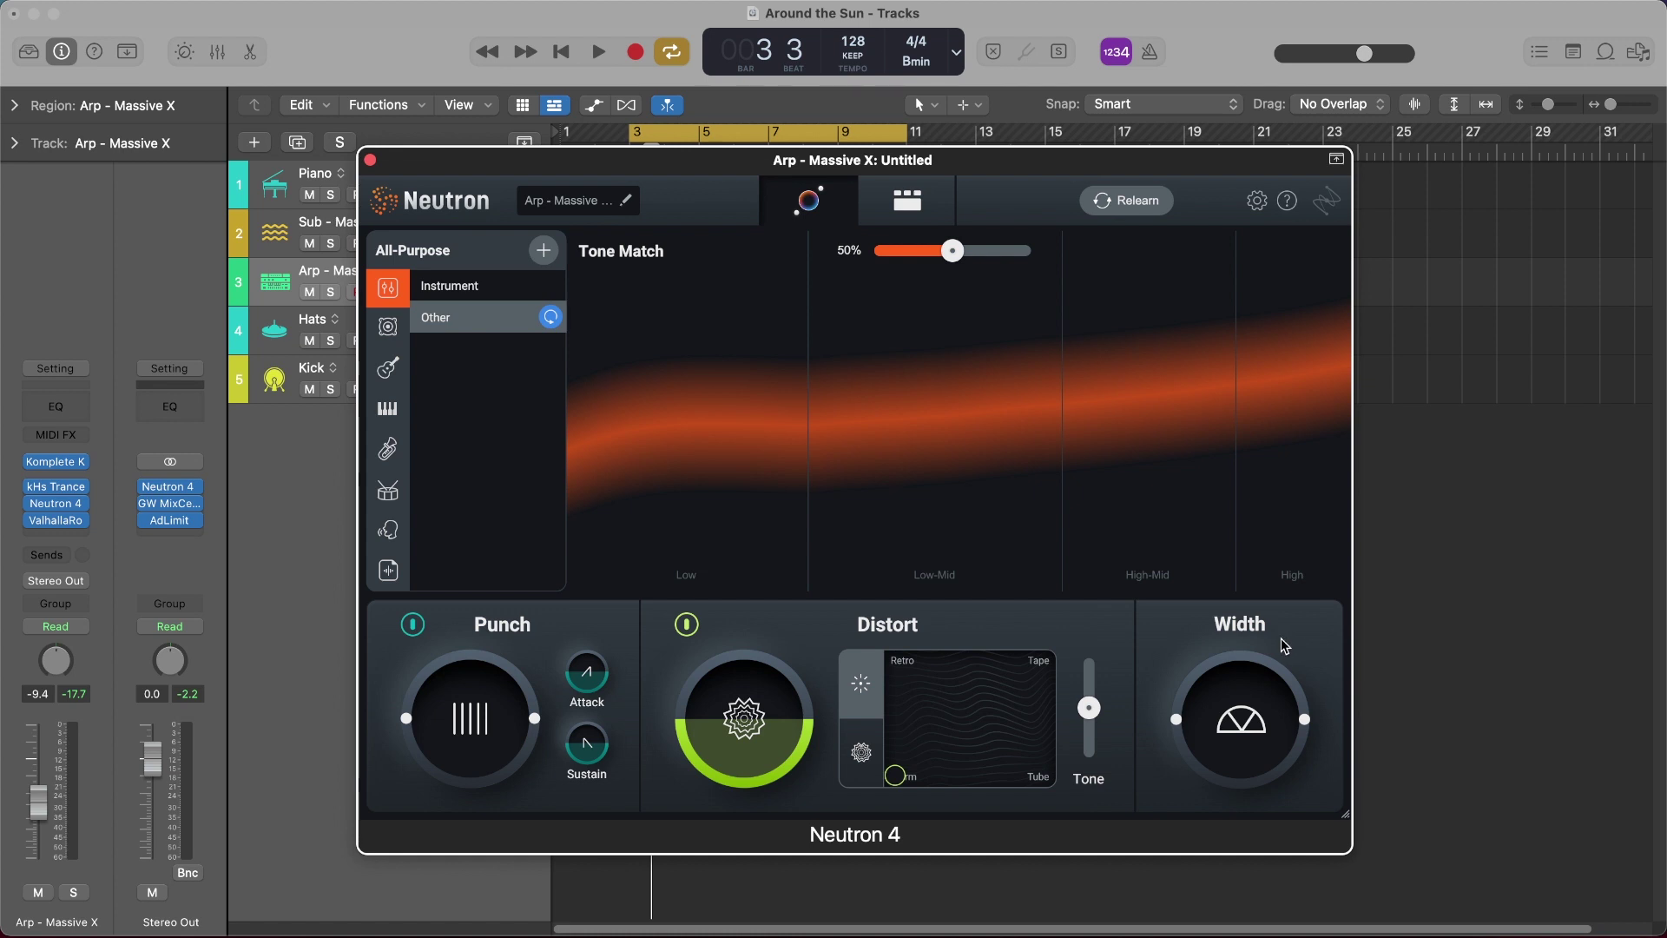
key("s")
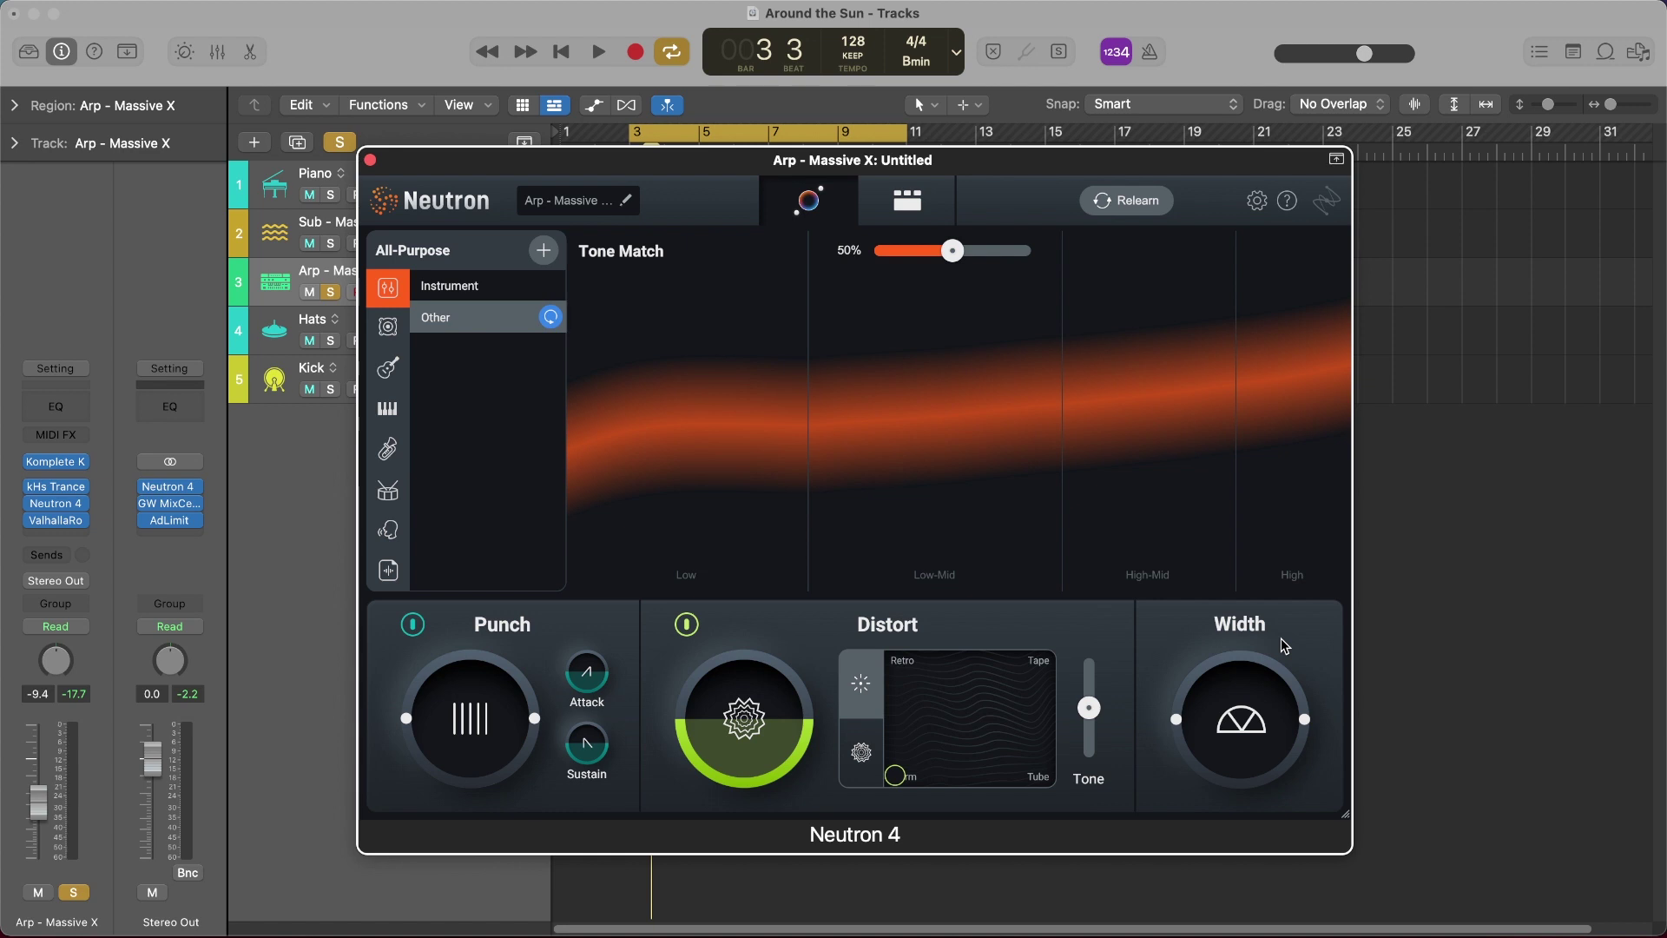
key("space")
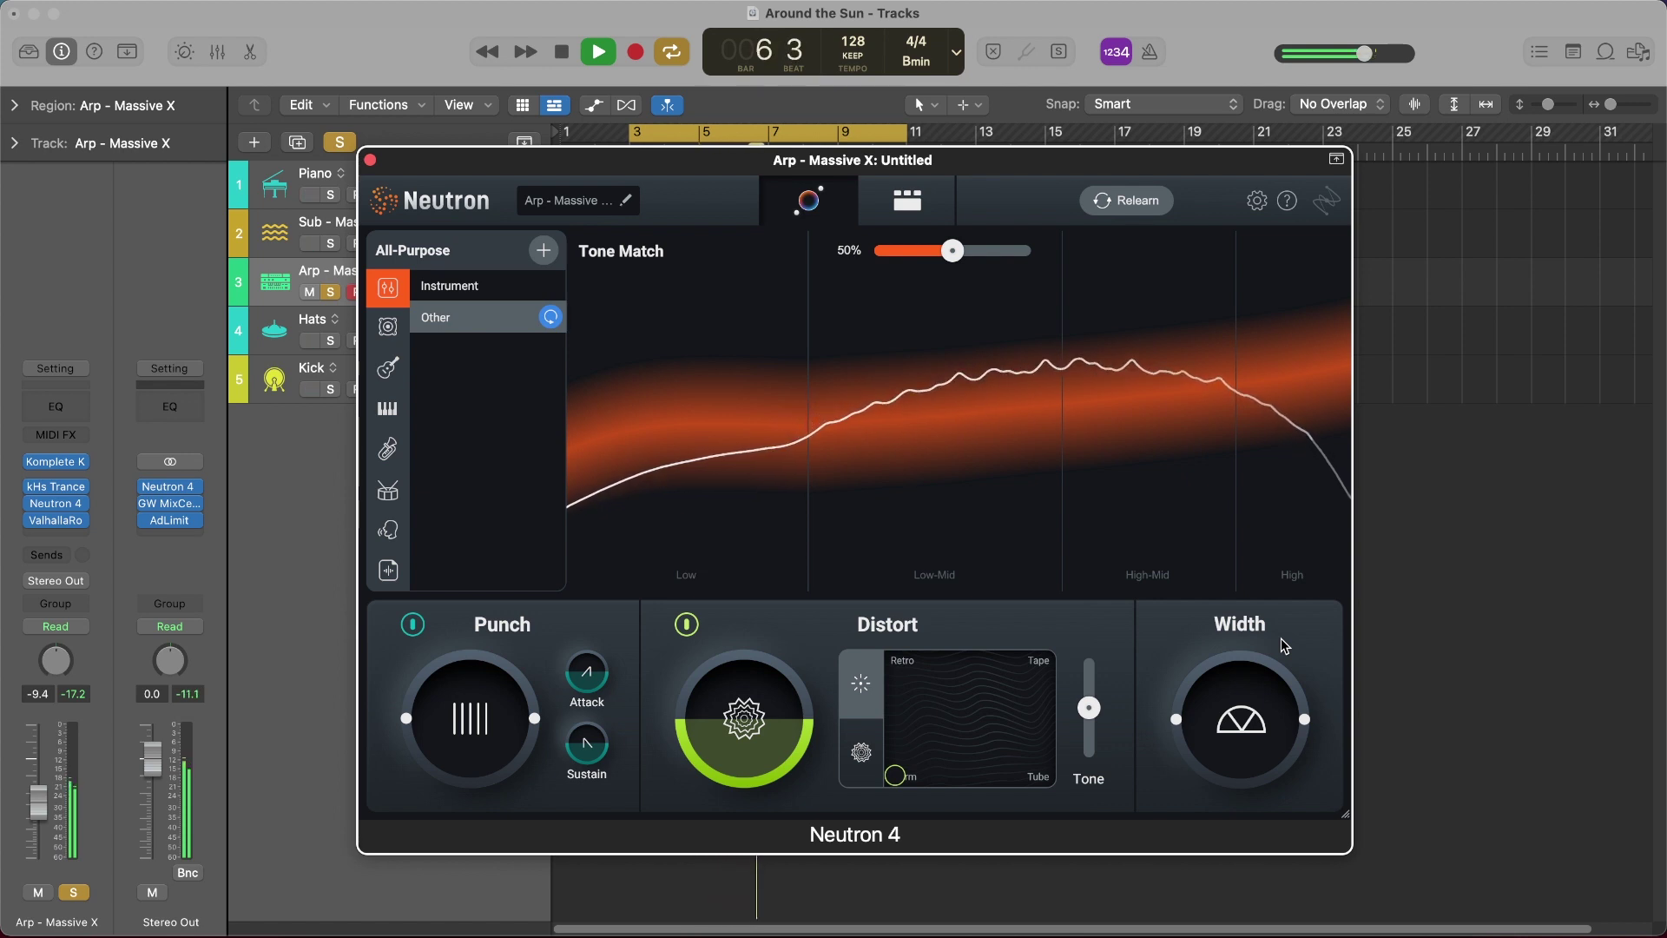
key("space")
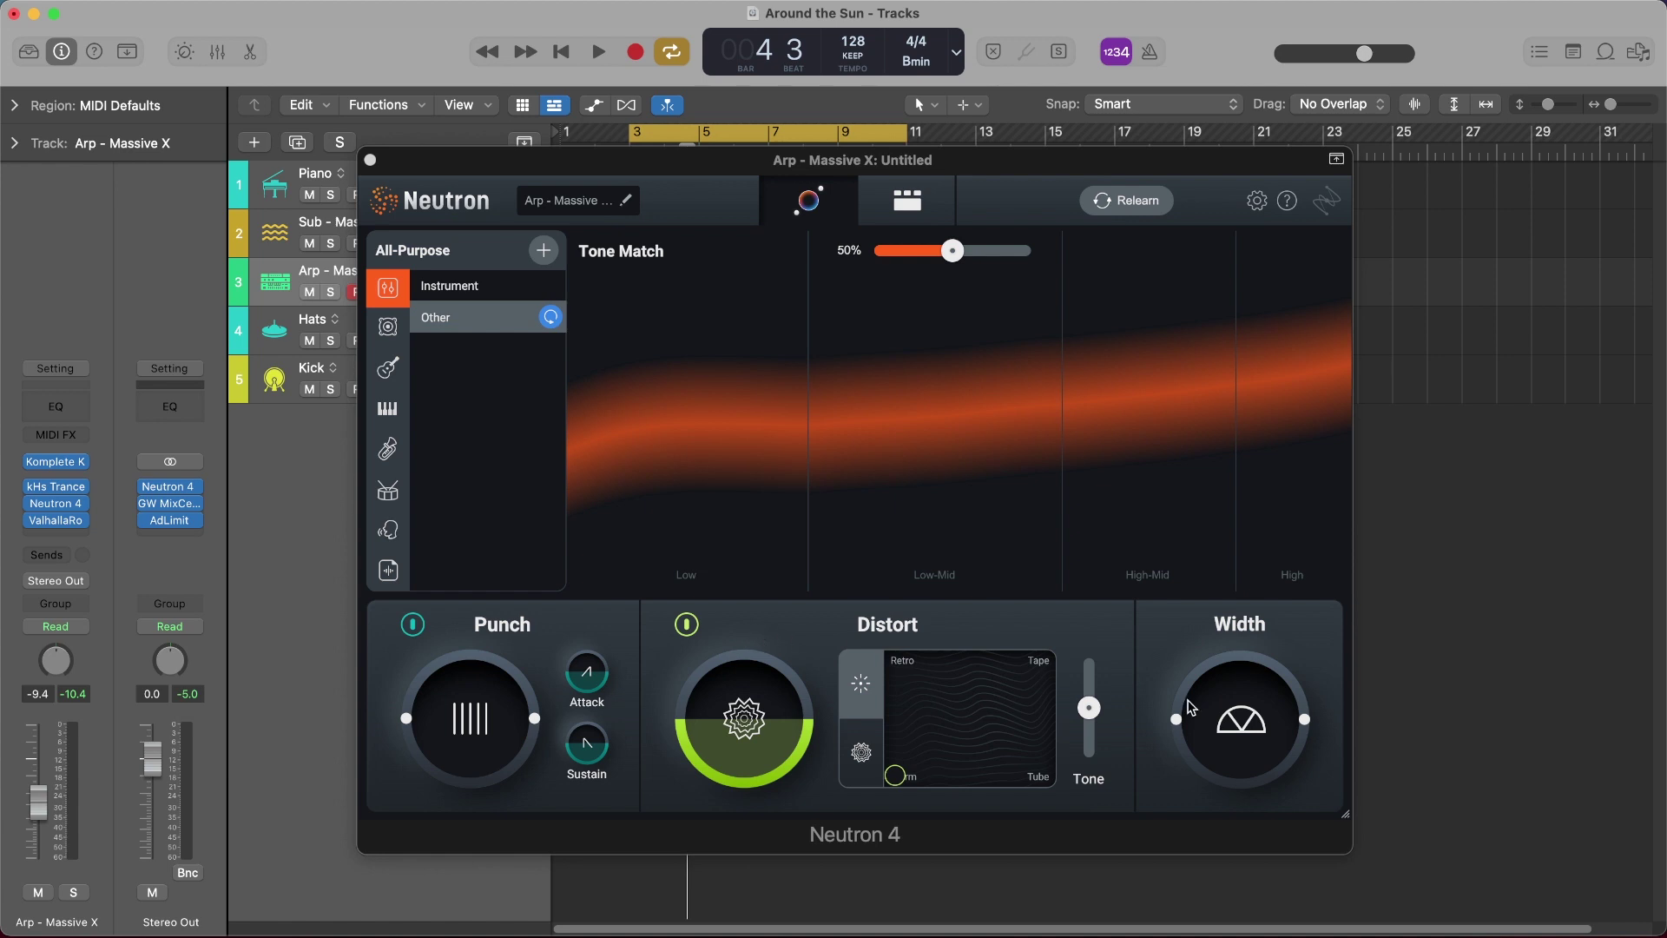
Widen the Arp's stereo width during playback, ease it back down, then stop
key("space")
left_click(1247, 726)
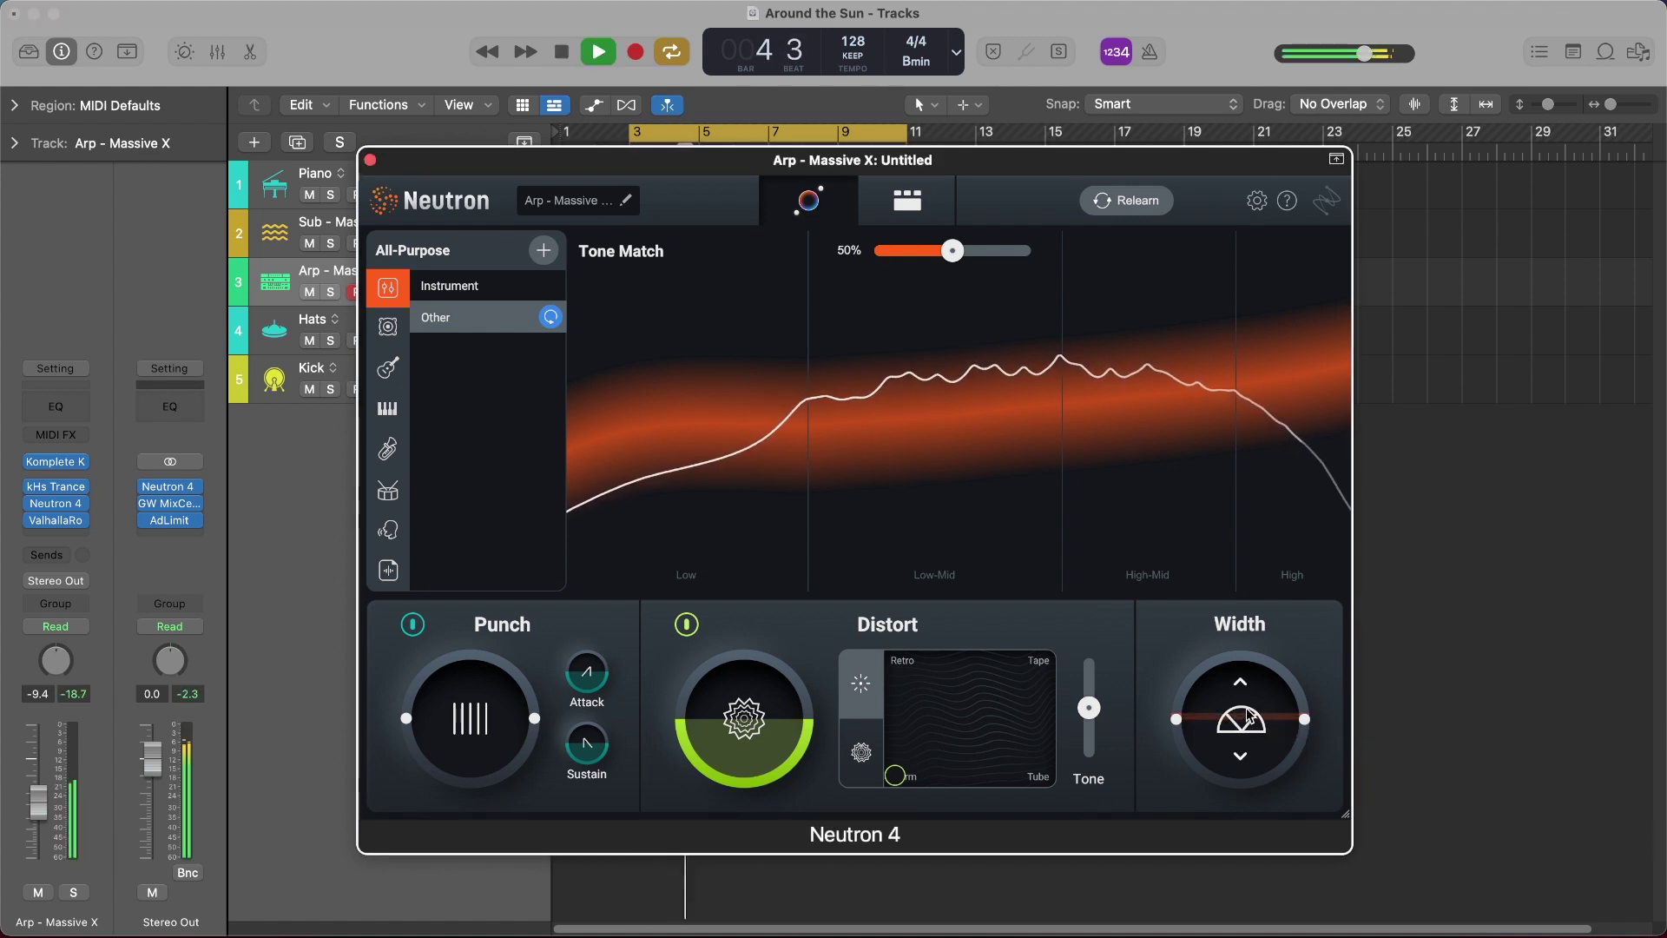
left_click_drag(1246, 705, 1246, 610)
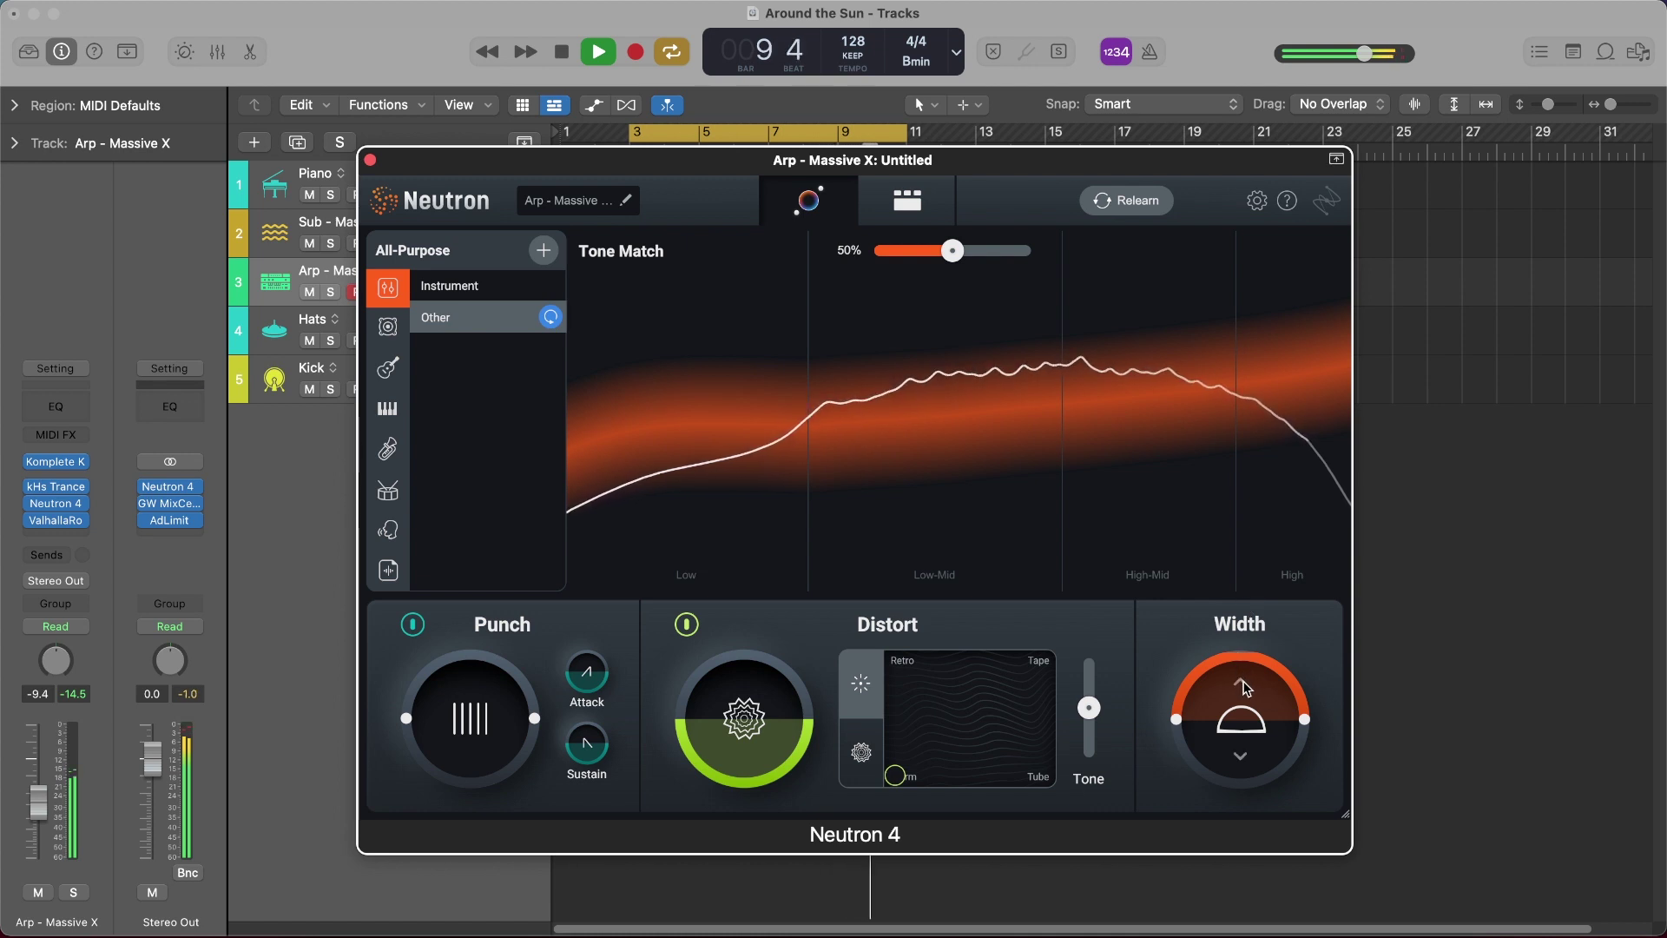
mouse_move(1245, 688)
left_mouse_down()
mouse_move(1244, 929)
mouse_move(1251, 706)
left_mouse_up()
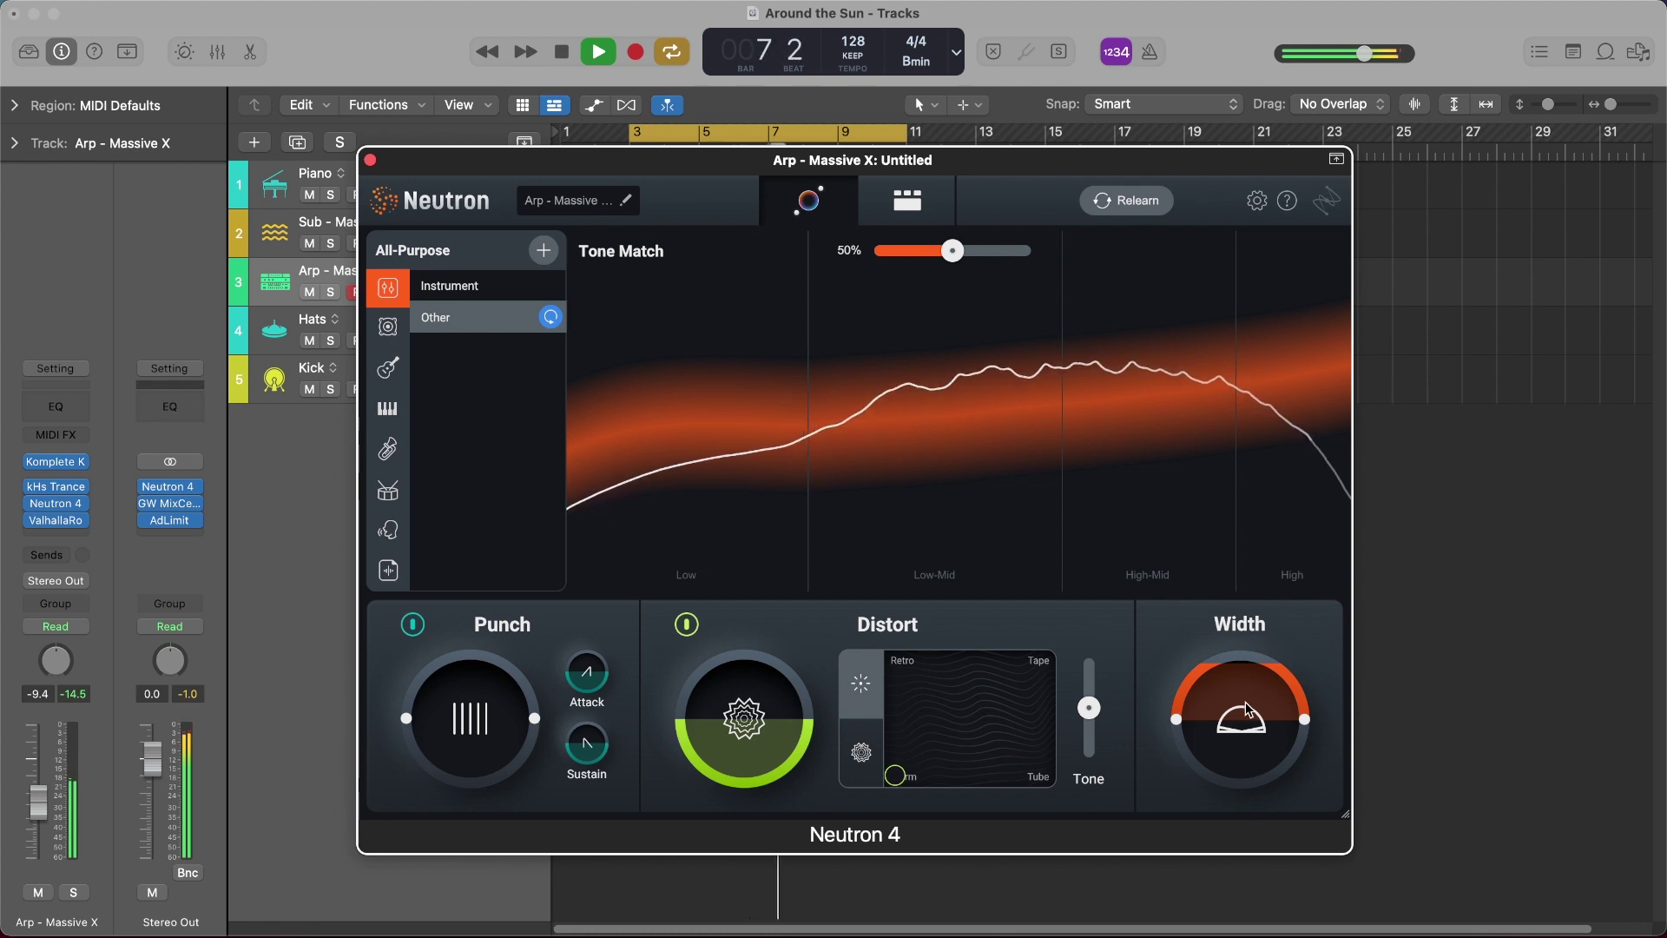
key("space")
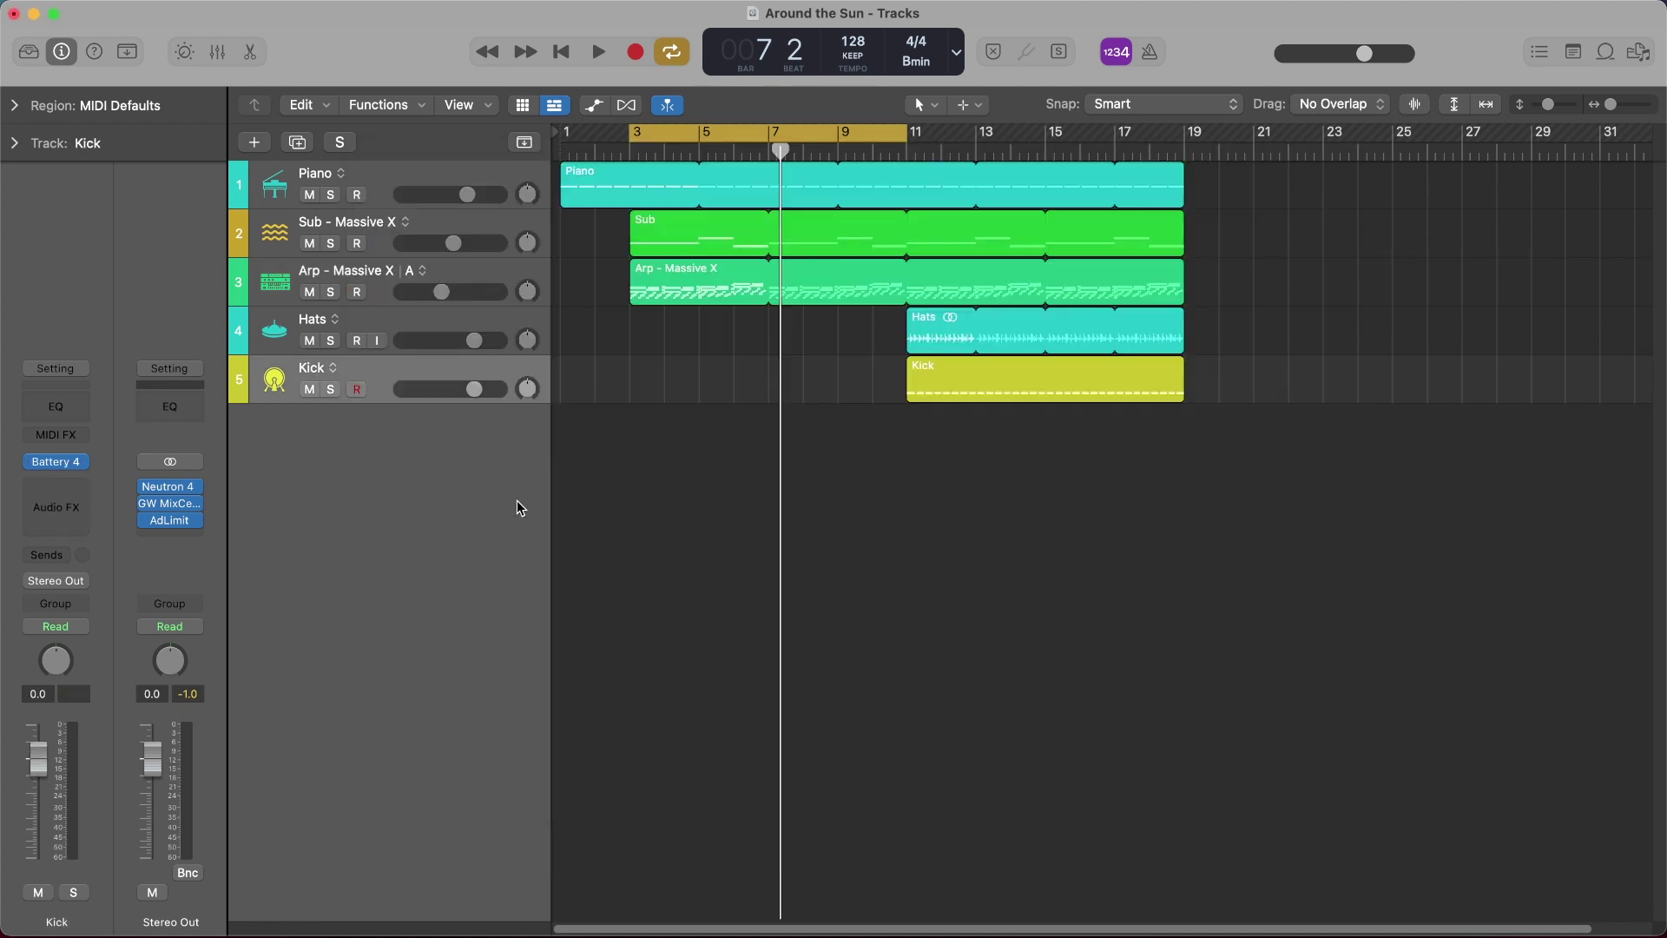
Insert stereo Neutron 4 on the Kick after Battery 4 and cycle the Kick region, bars 11–19
left_click(84, 489)
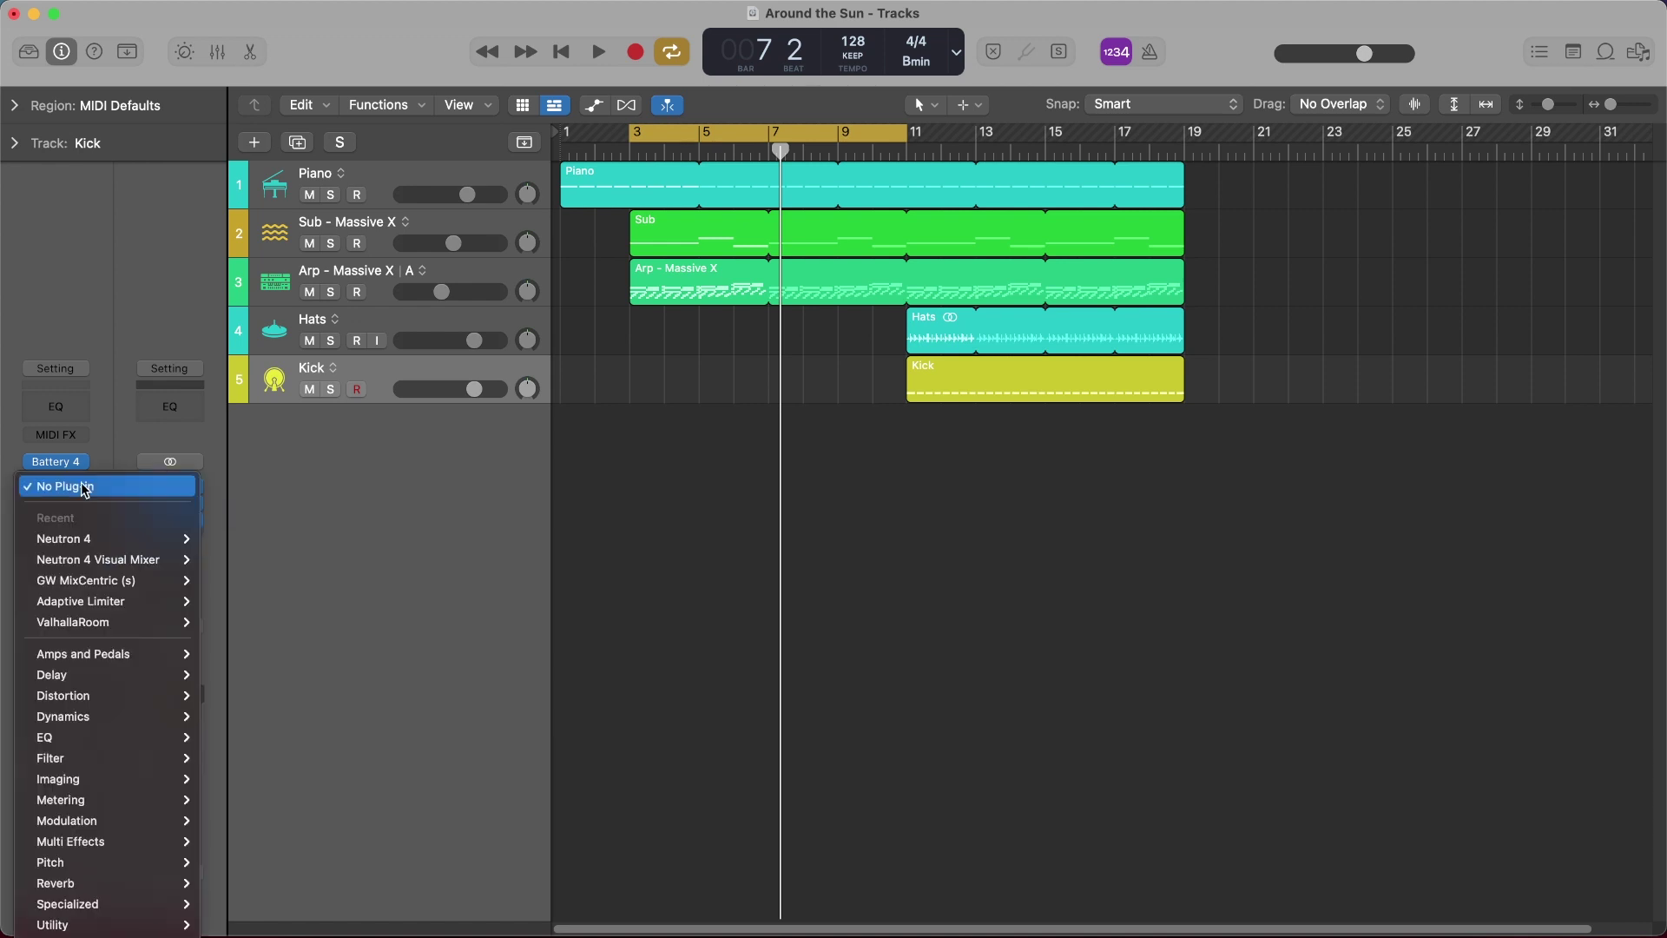
mouse_move(130, 539)
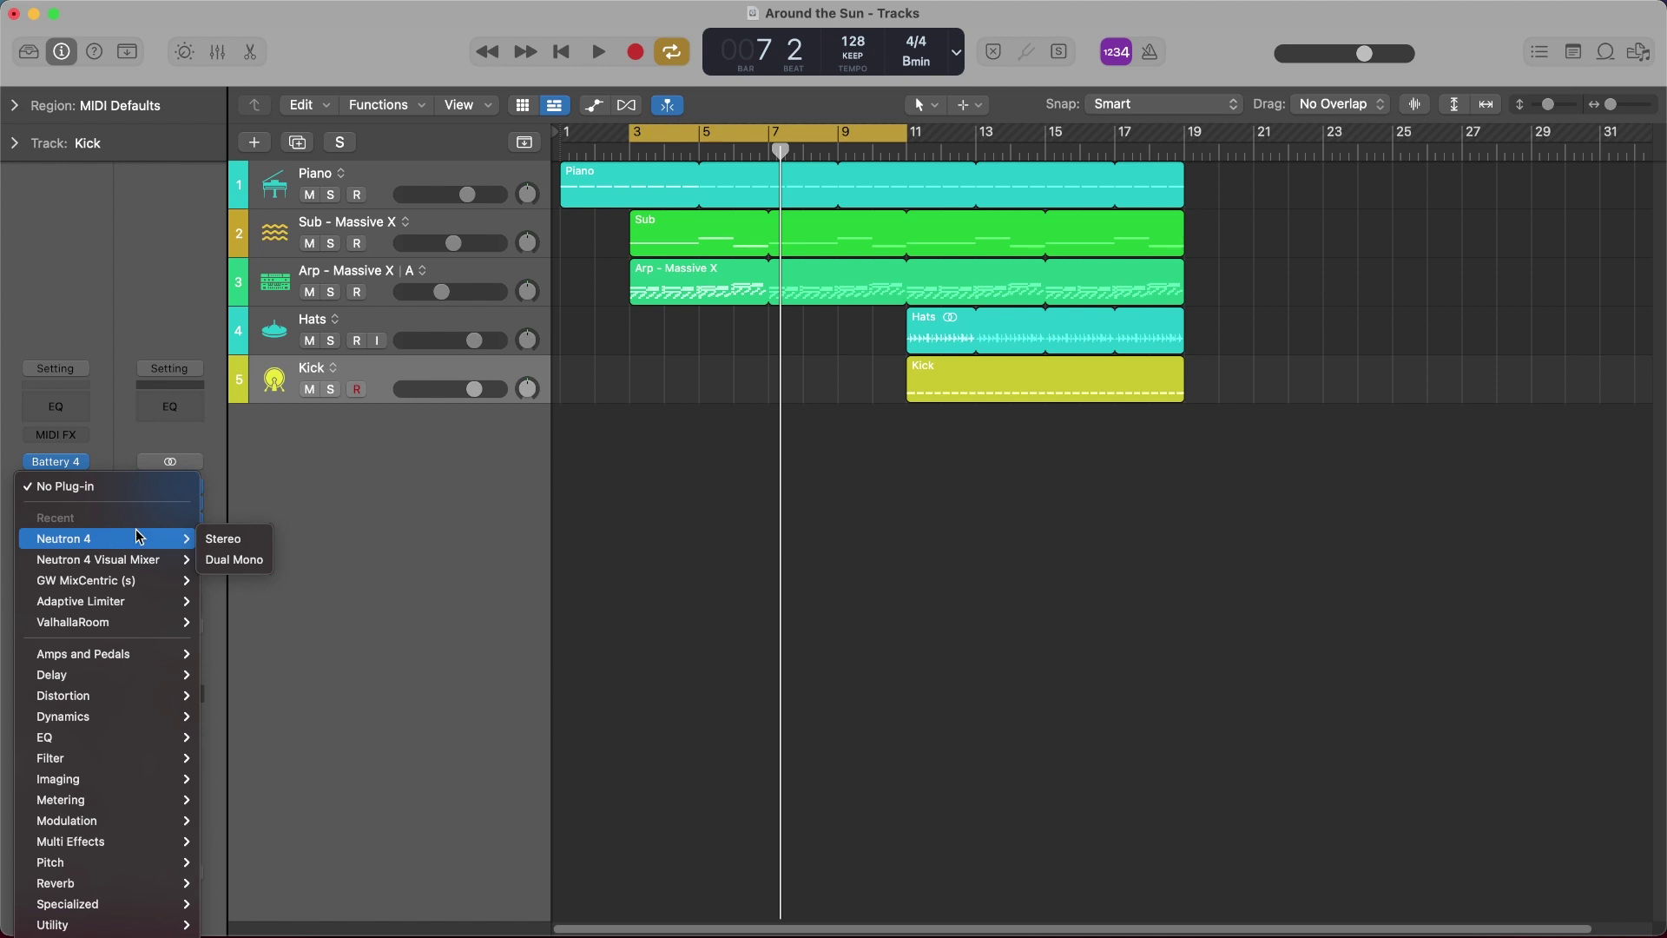
left_click(230, 541)
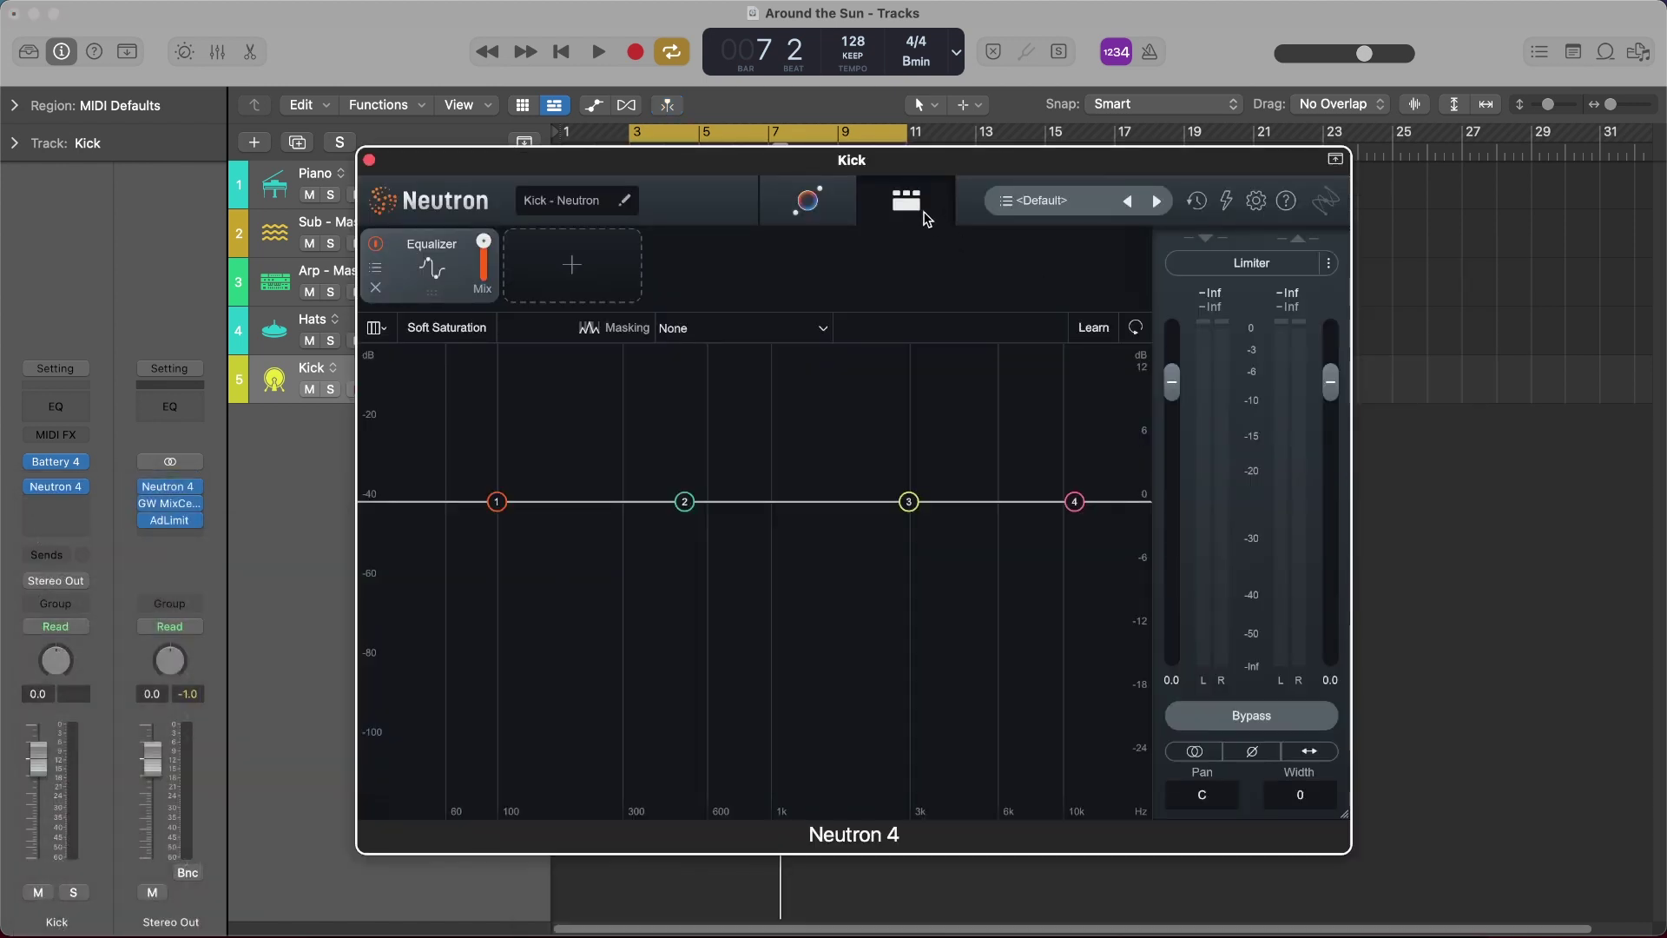
key("super+w")
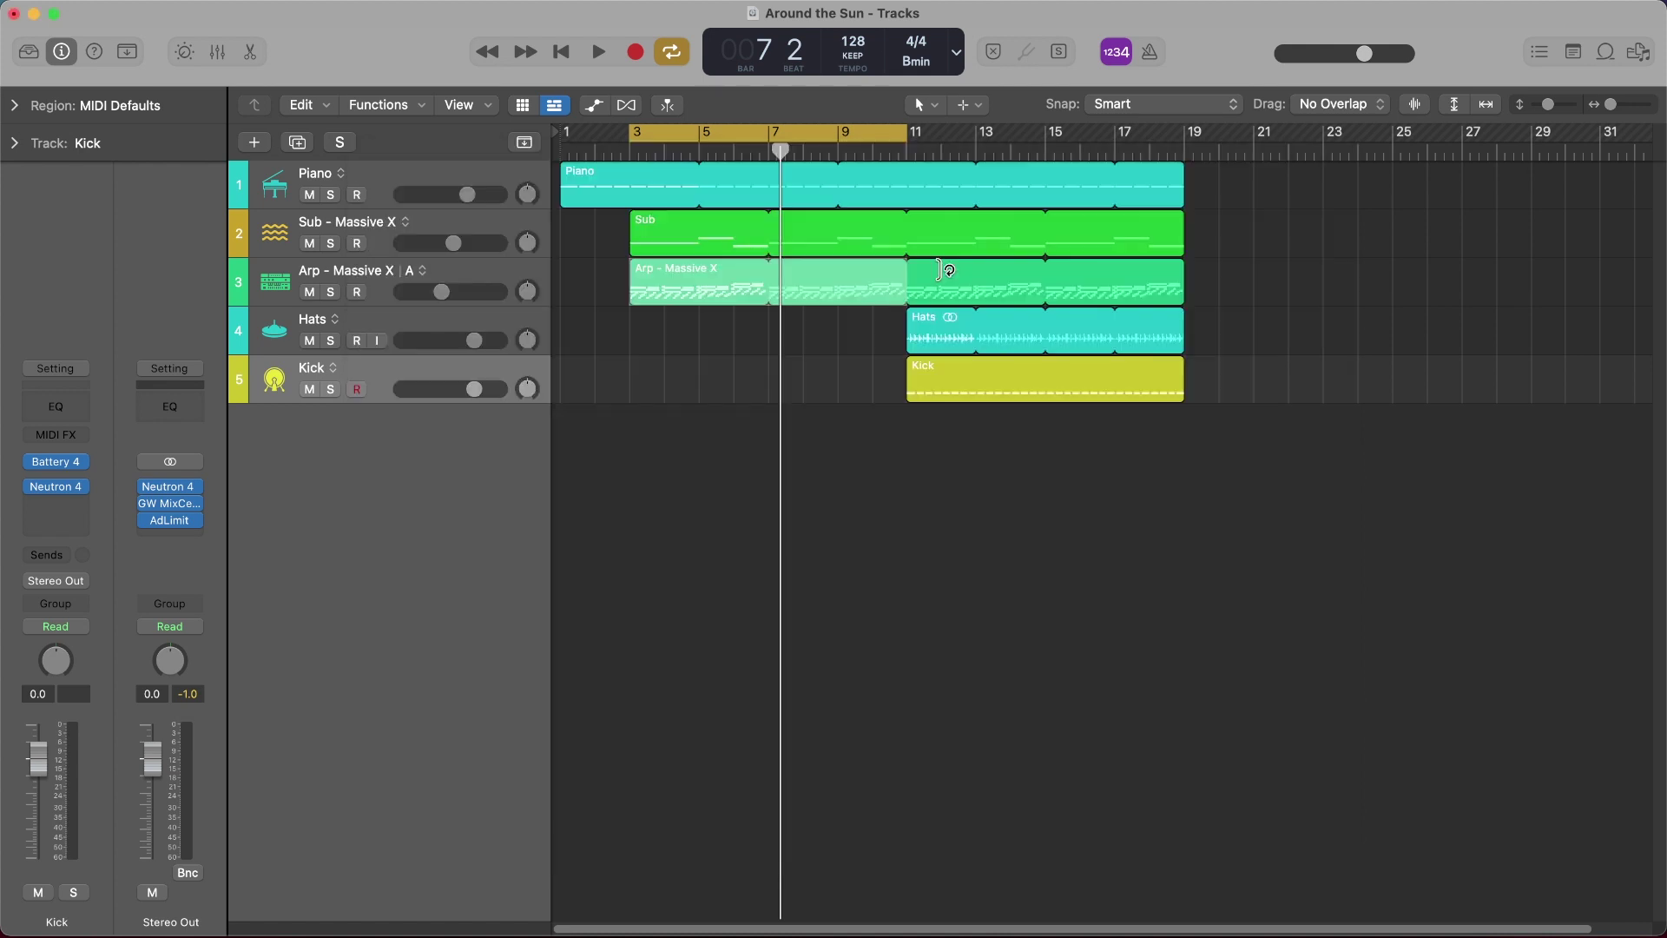
left_click(1033, 363)
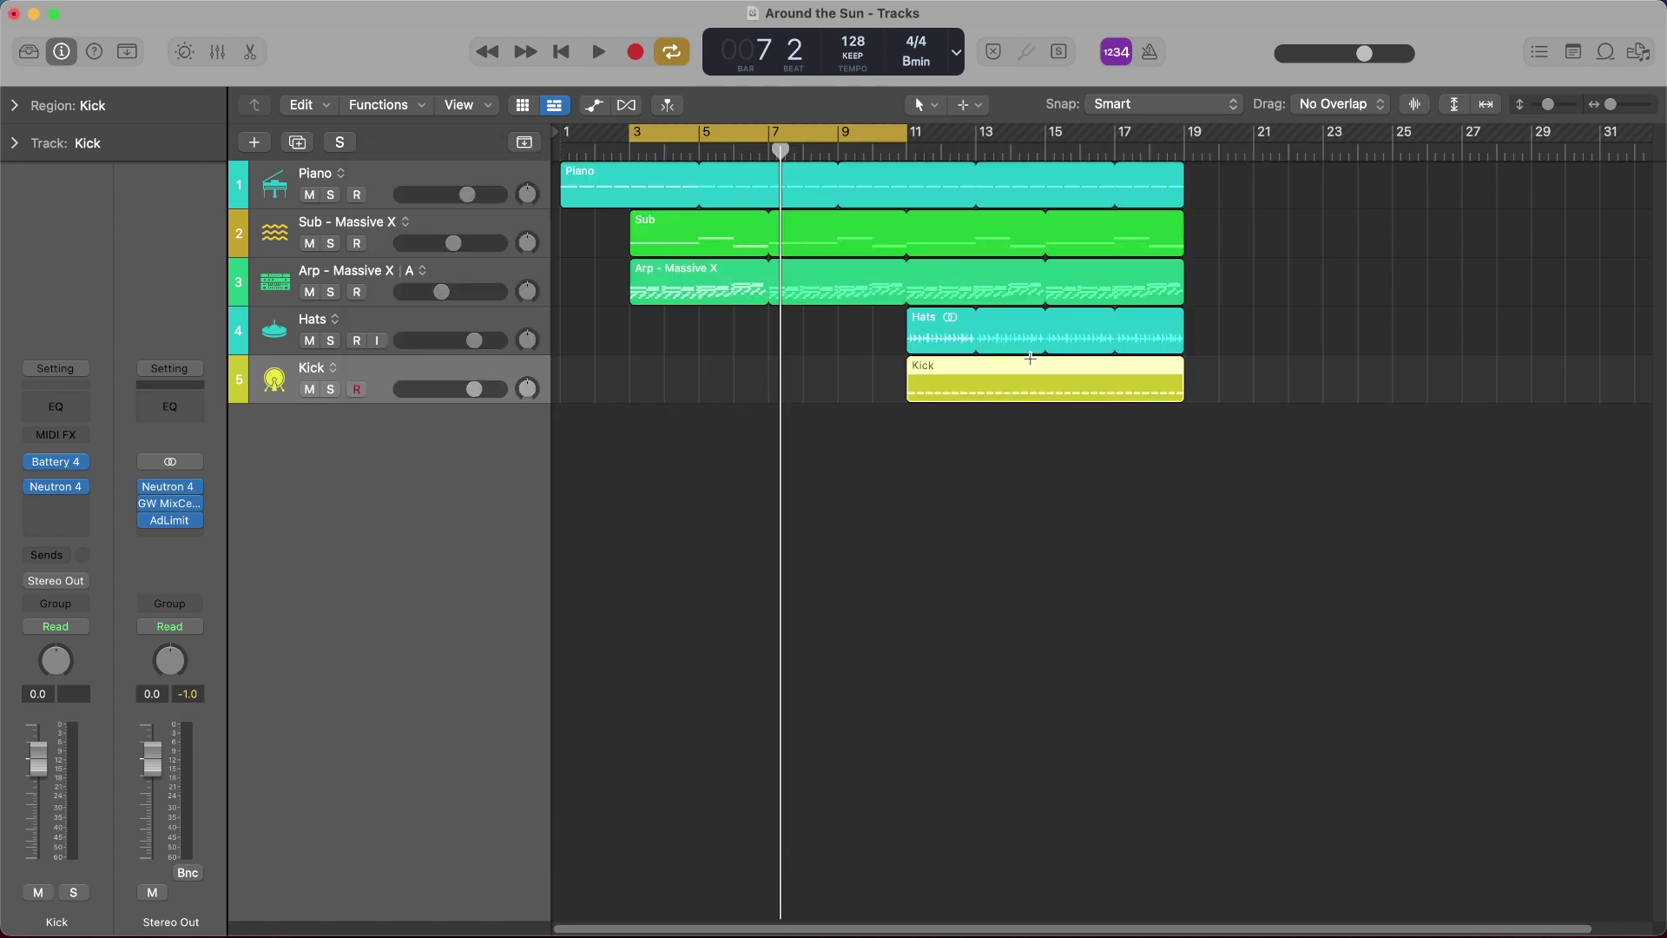
key("super+u")
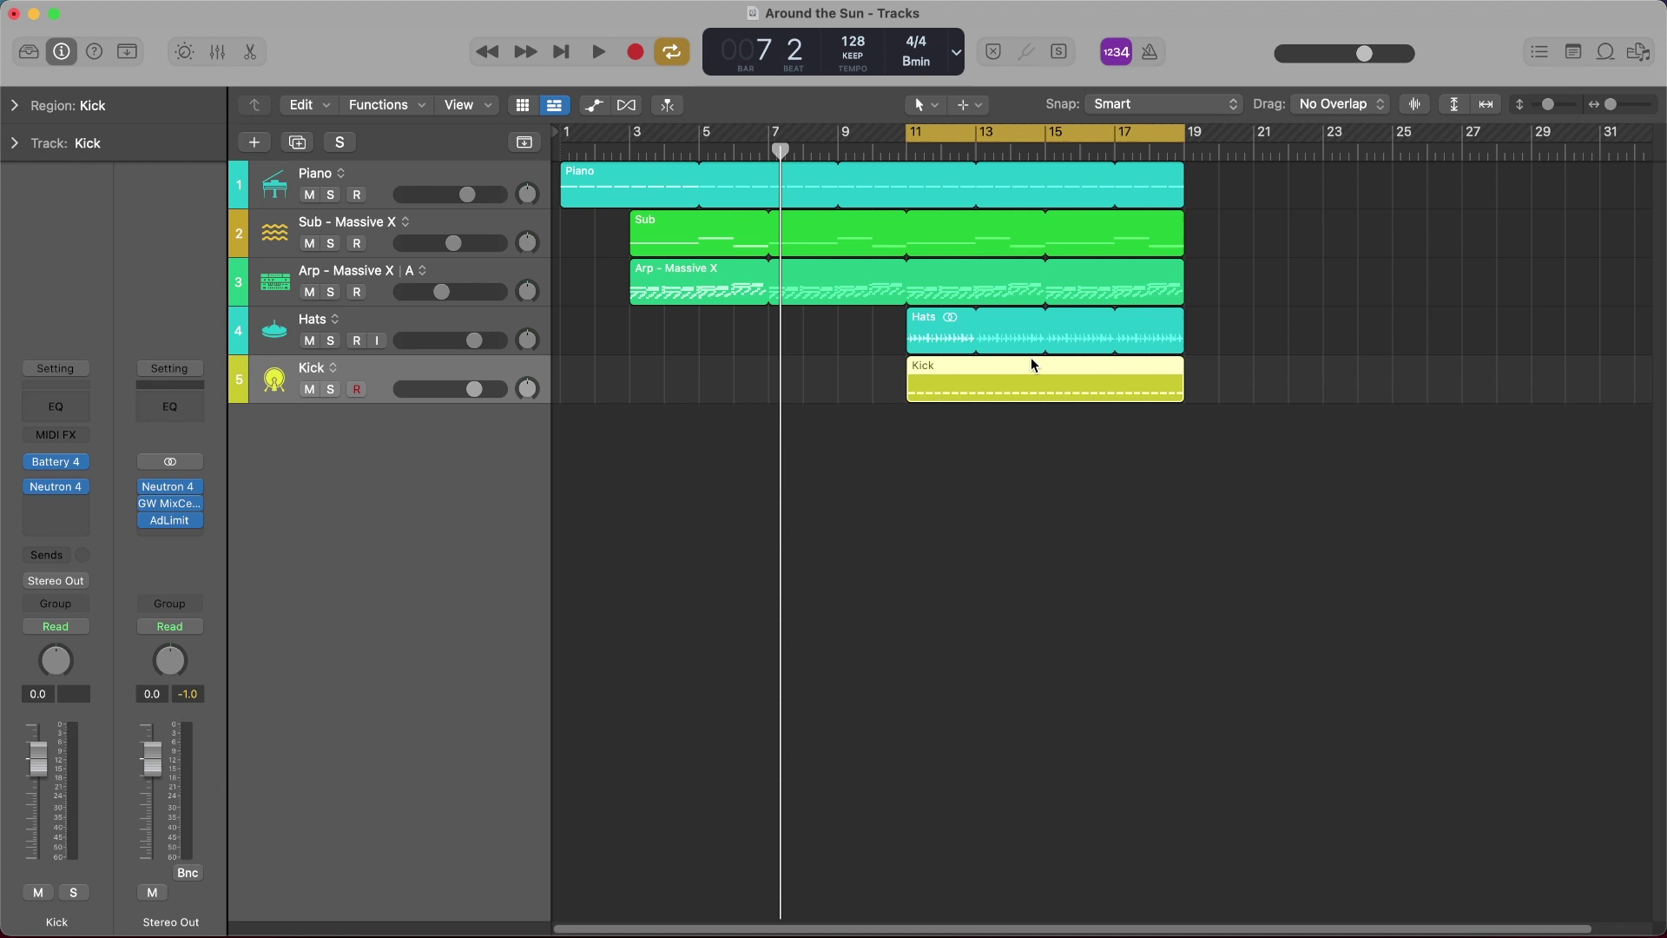
Let the mix assistant learn the Kick during playback, solo the Kick, and view the built chain
key("v")
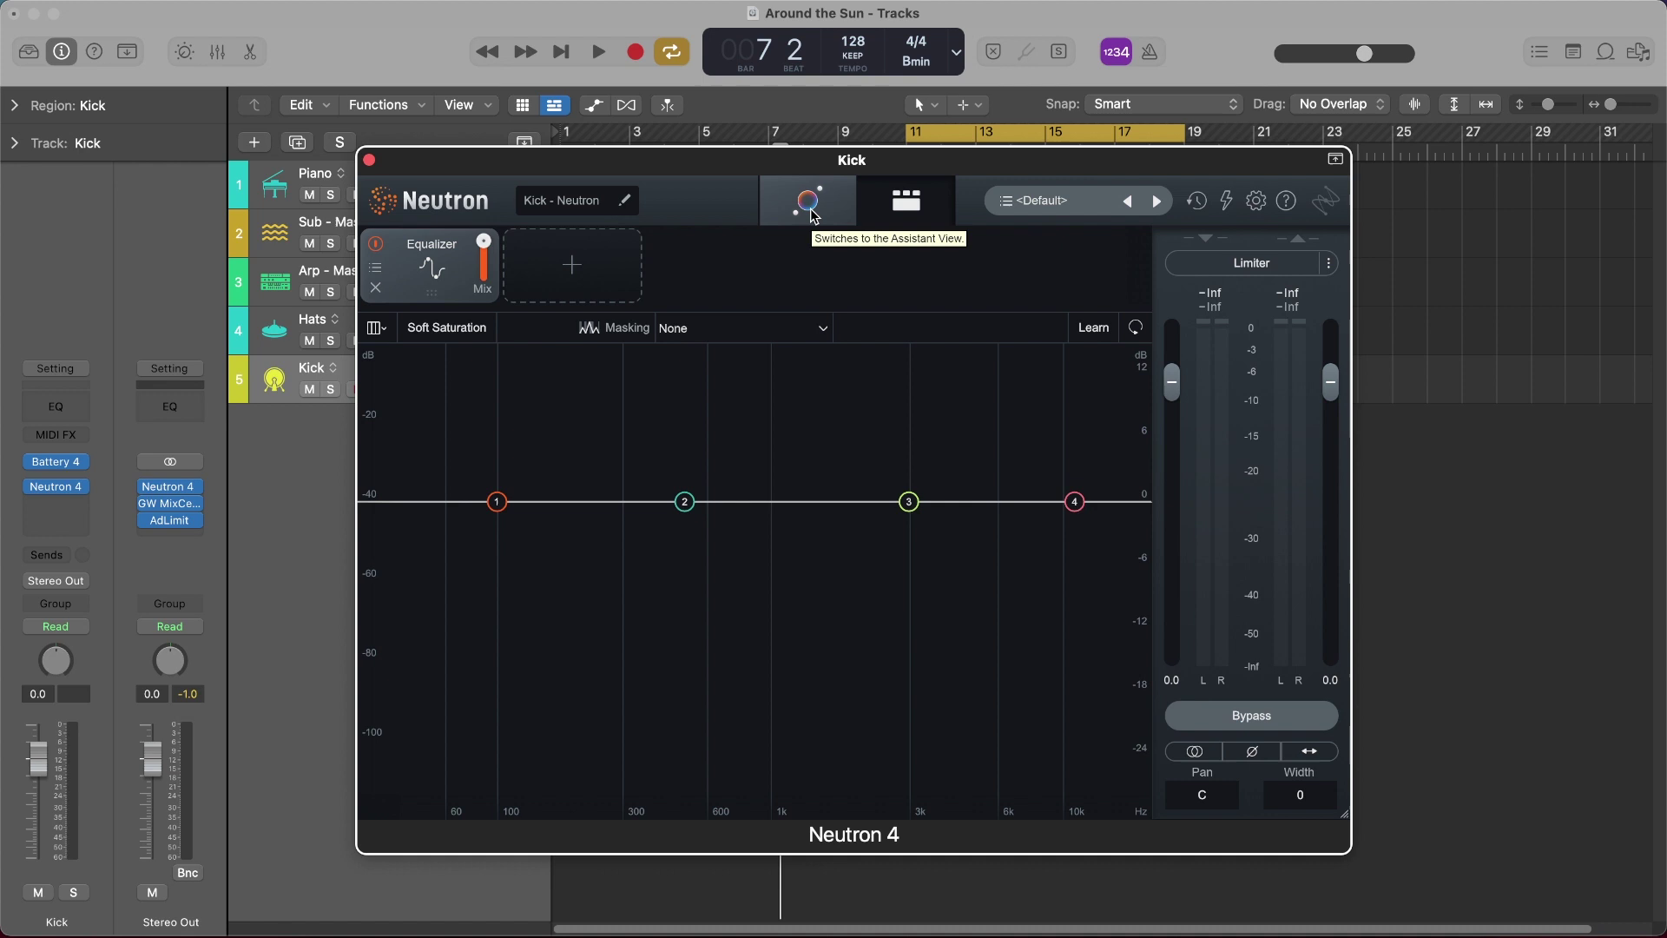
key("space")
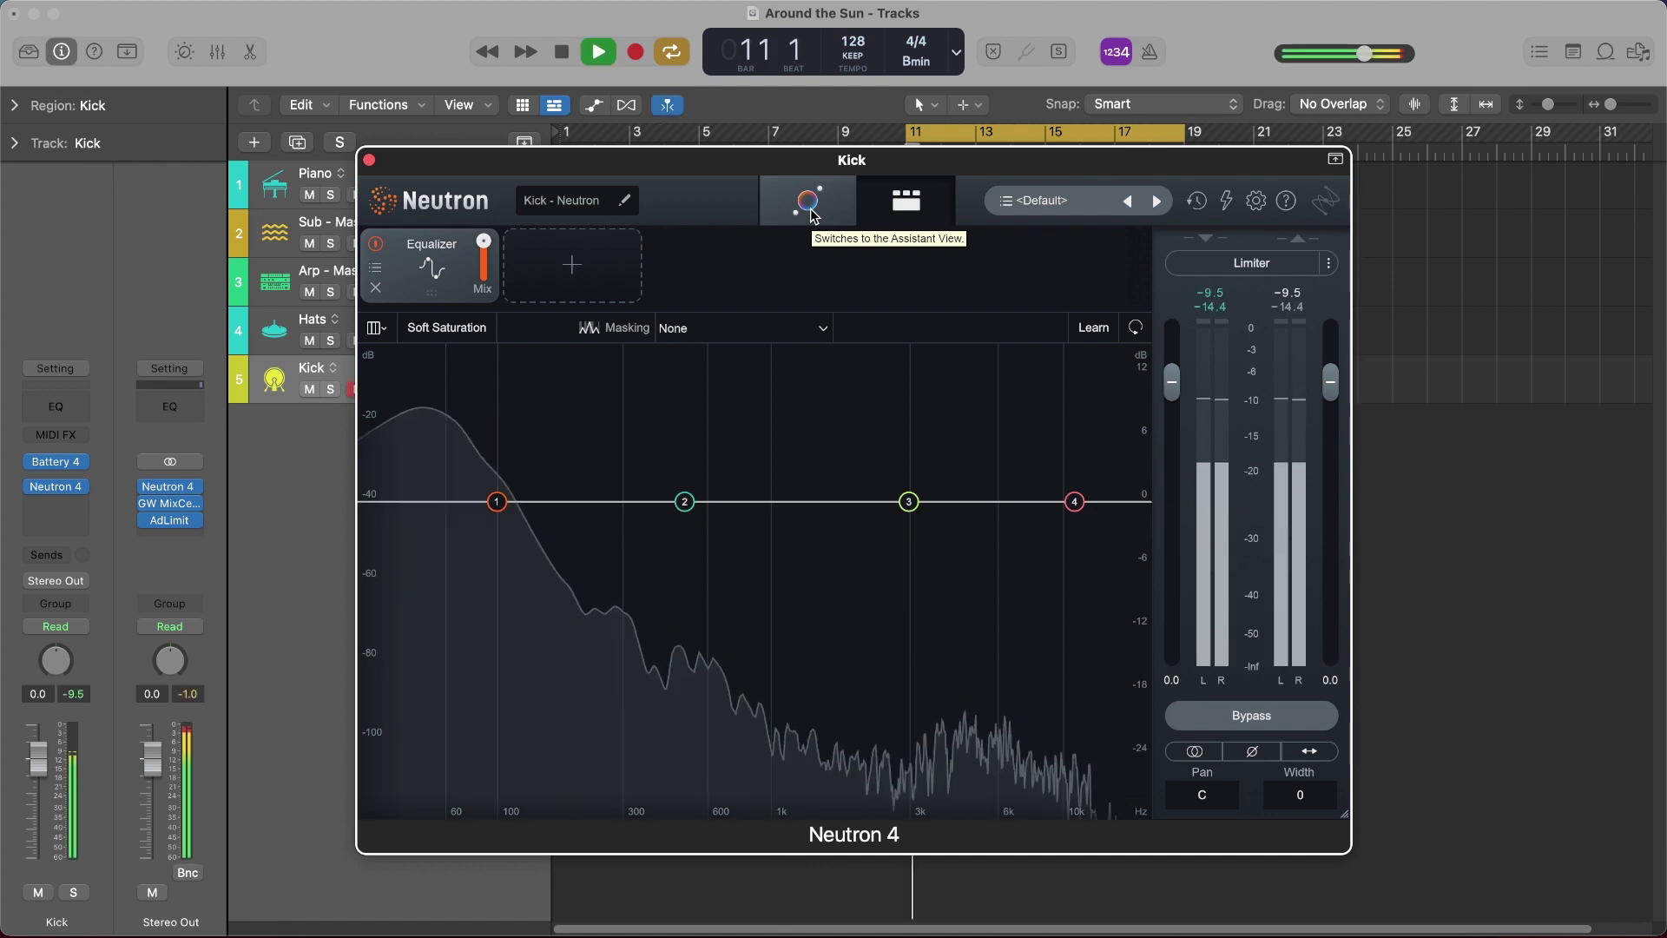
left_click(807, 202)
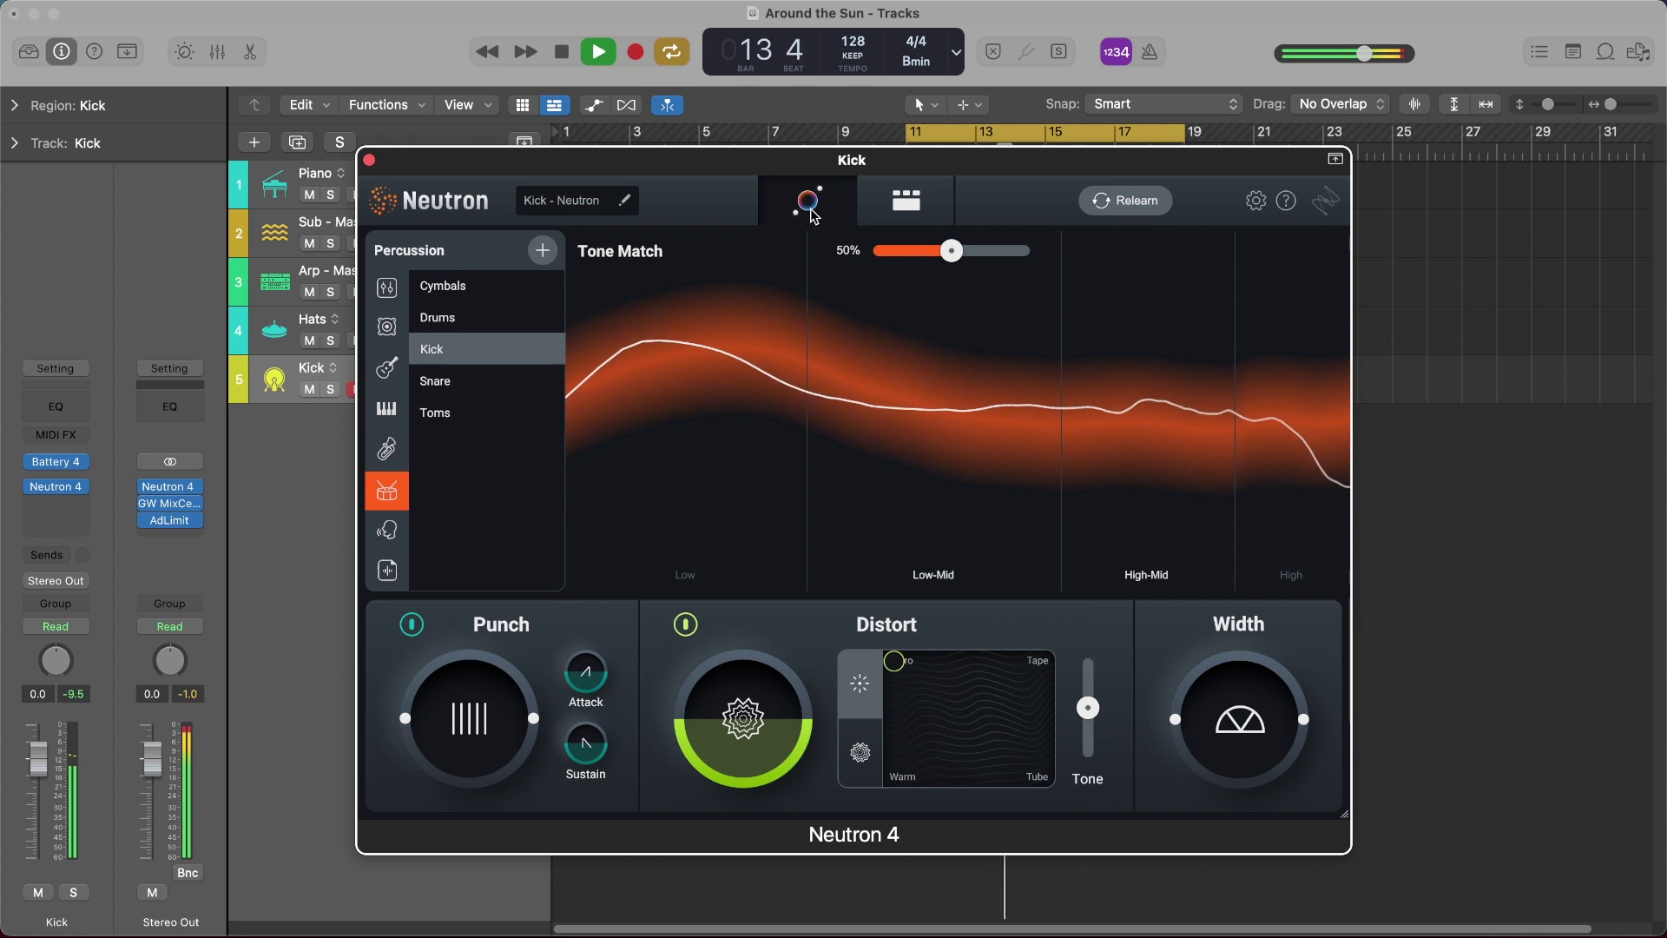
key("space")
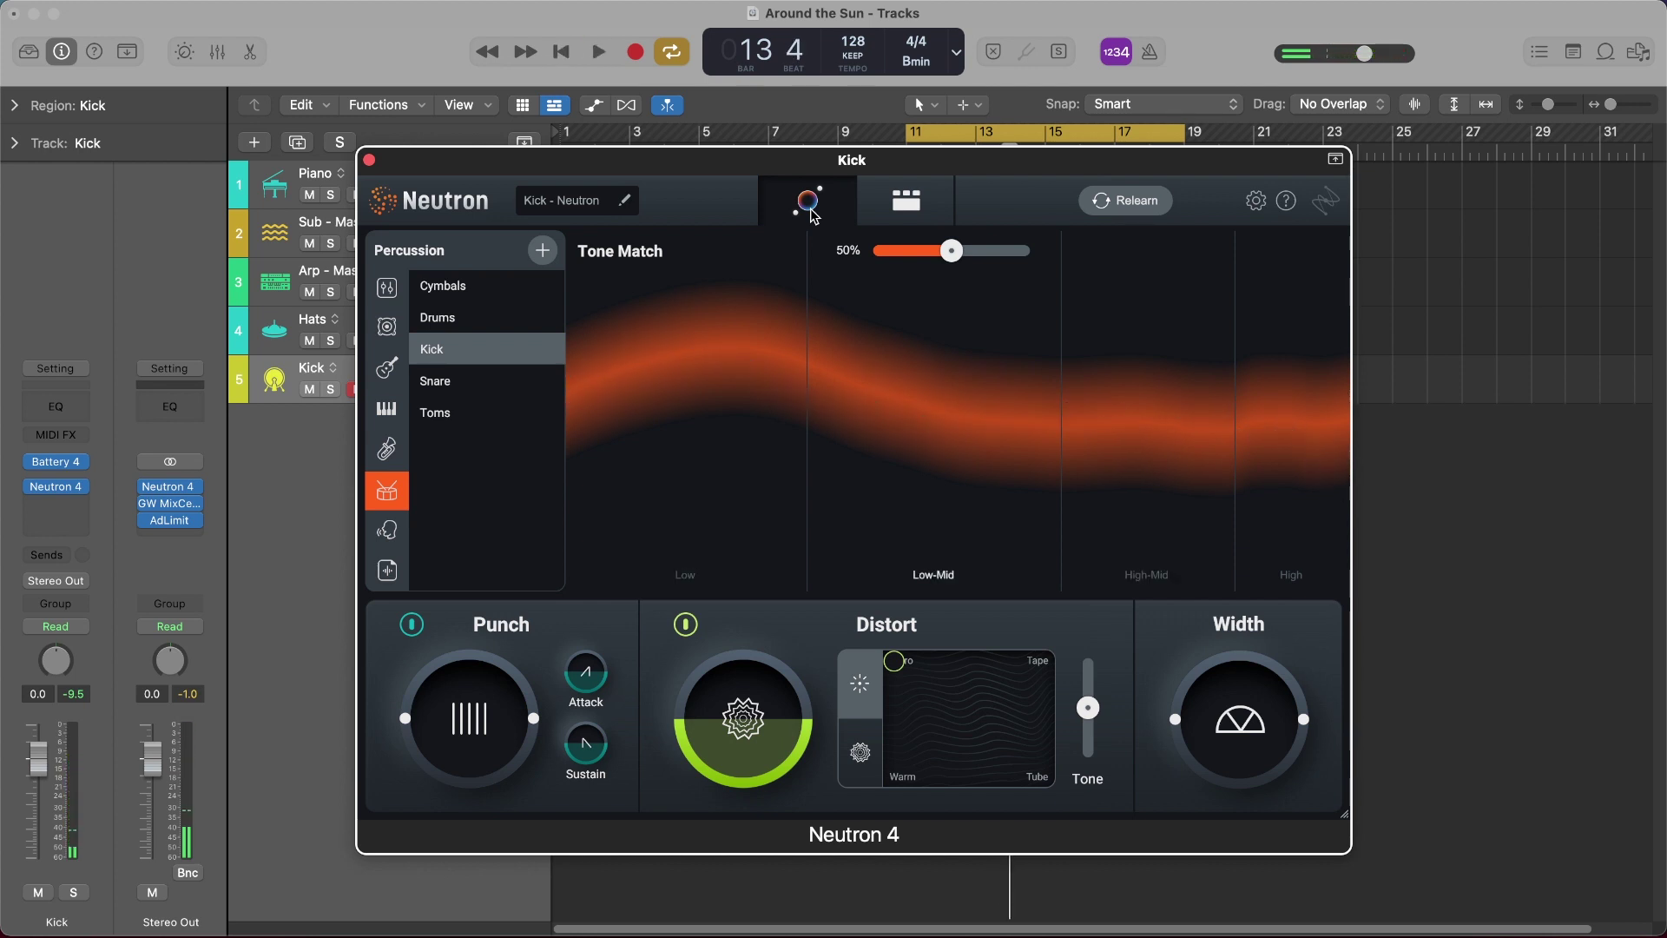
key("s")
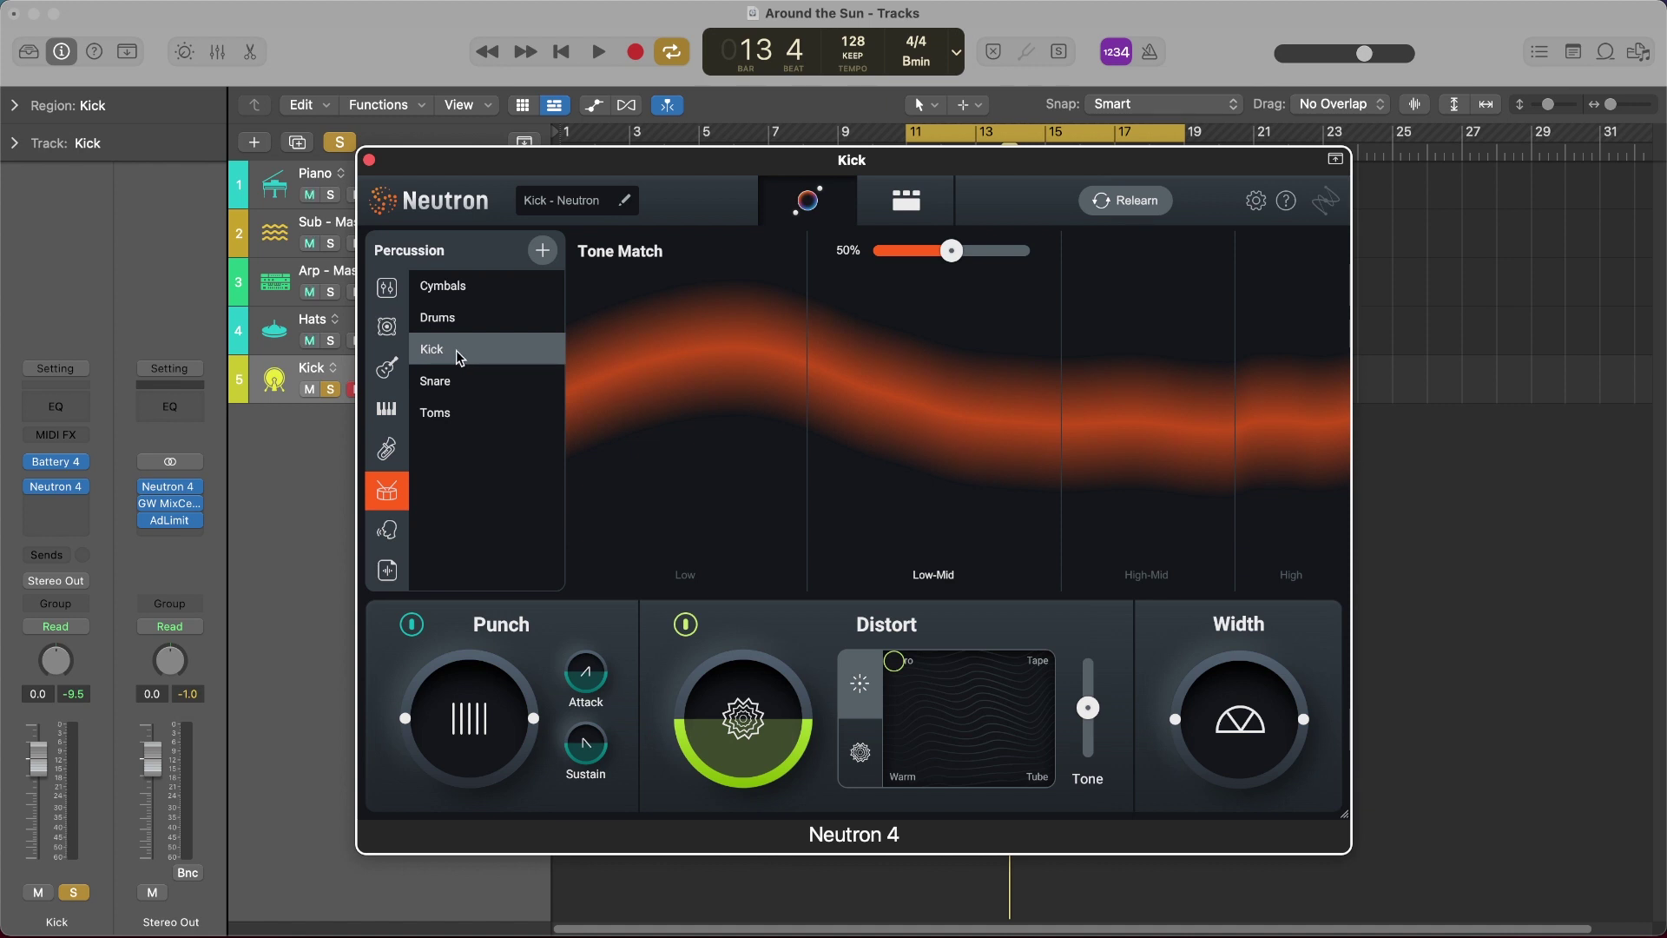
left_click(920, 206)
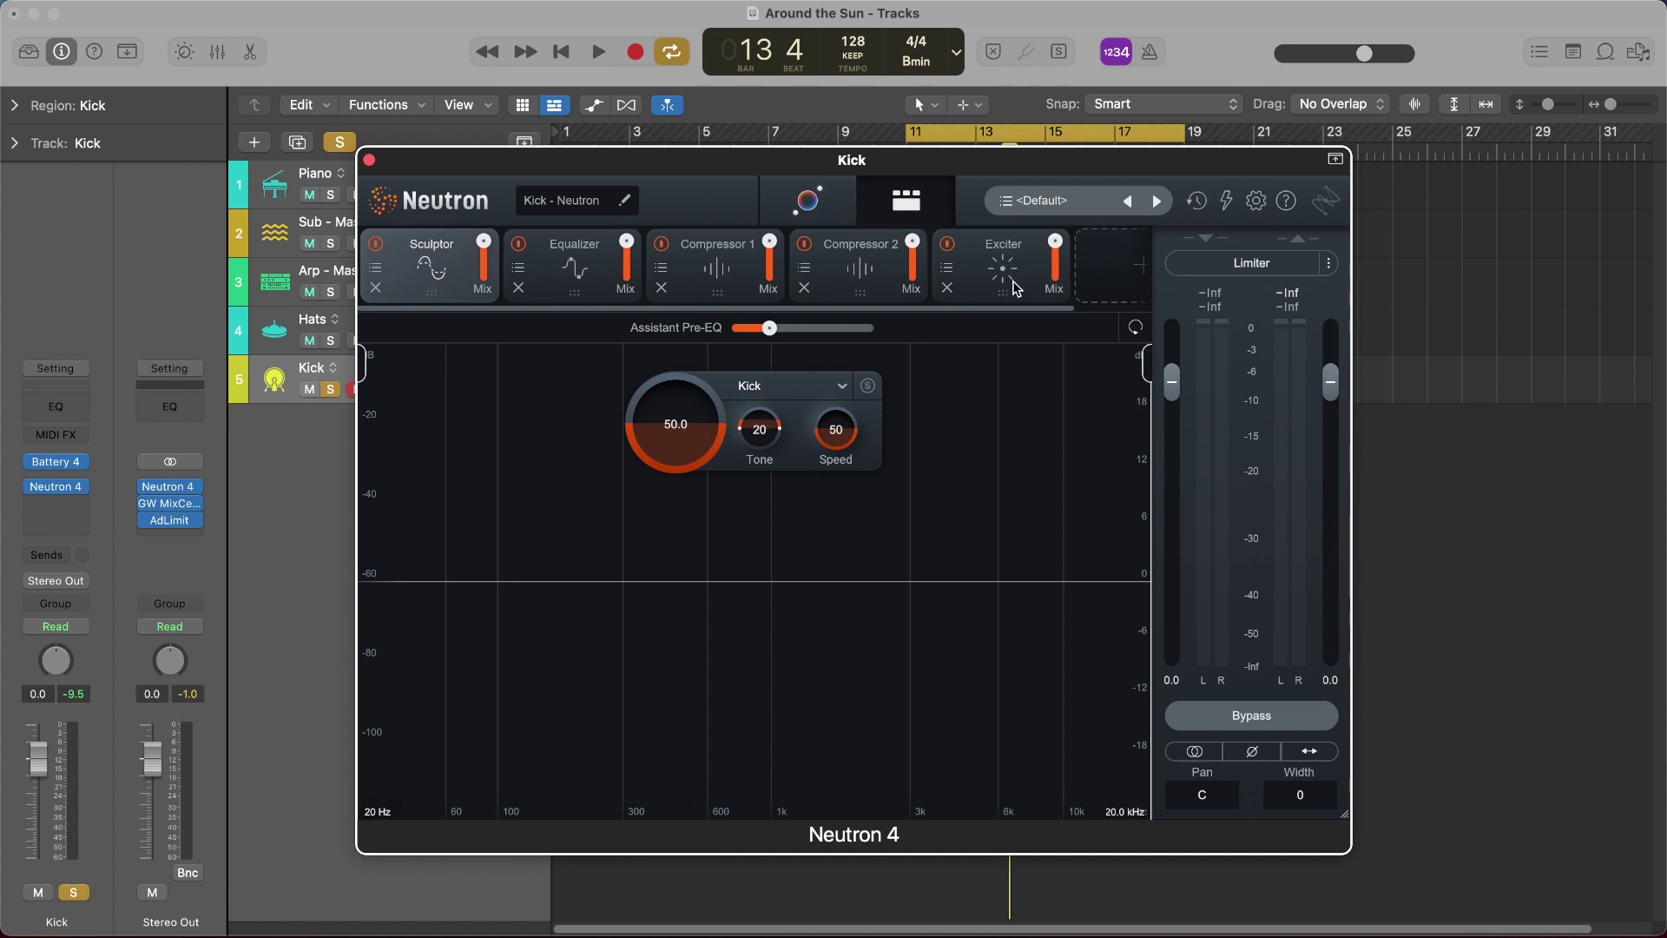
Bypass the Kick chain's Exciter module during playback, then unsolo the Kick
key("space")
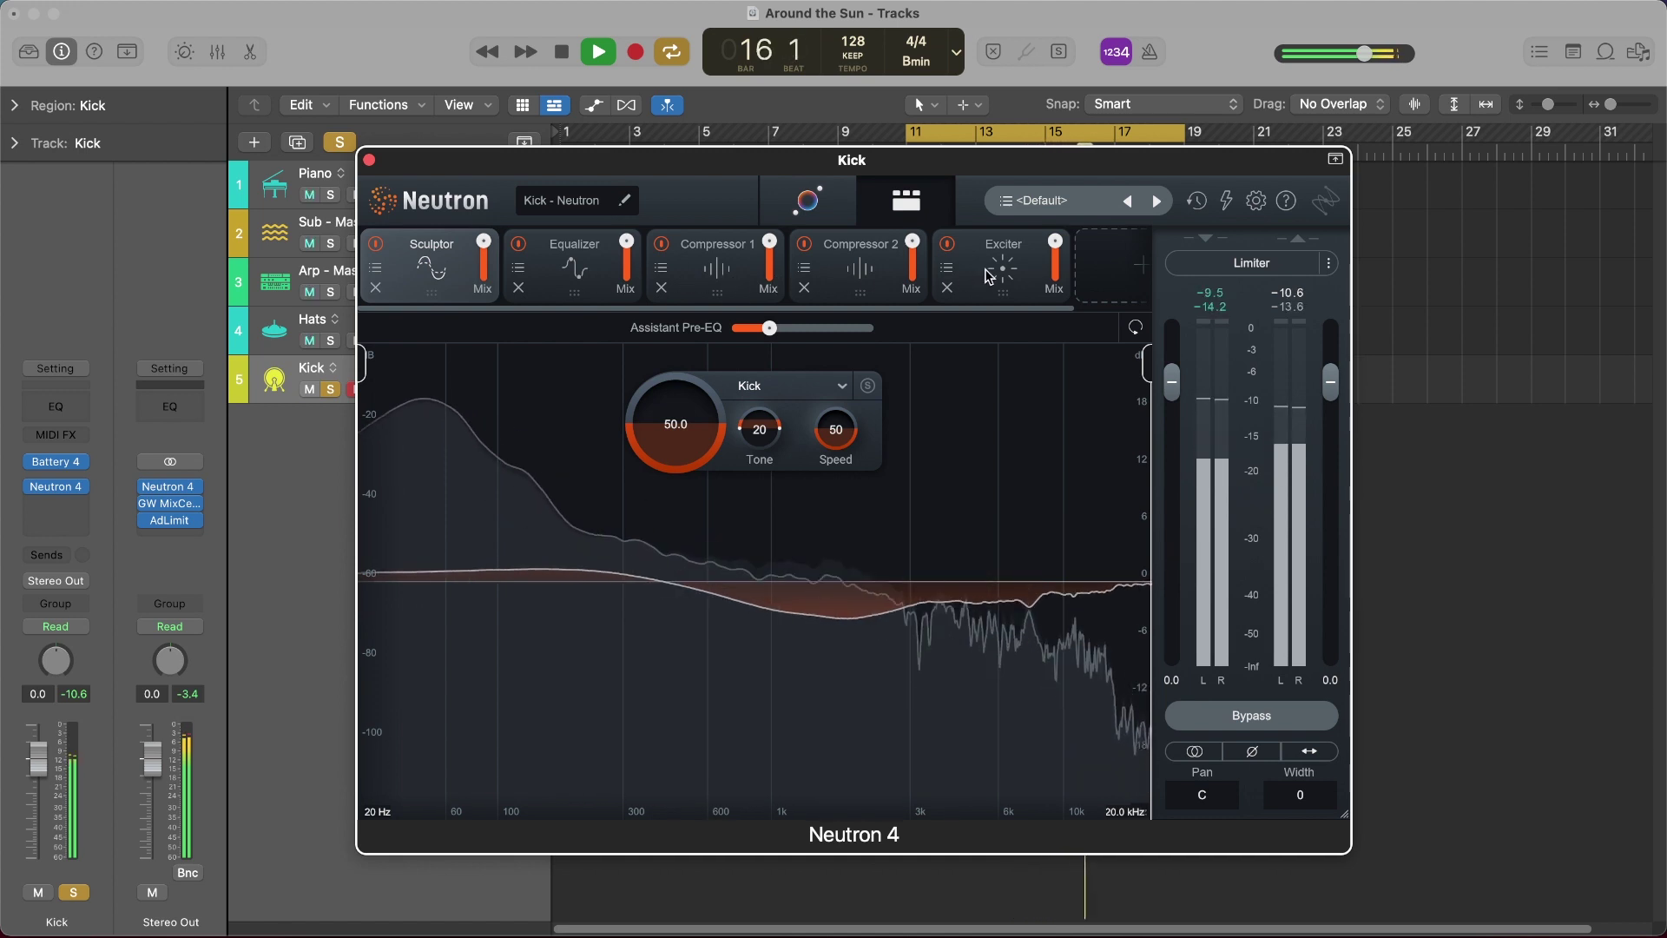
left_click(988, 276)
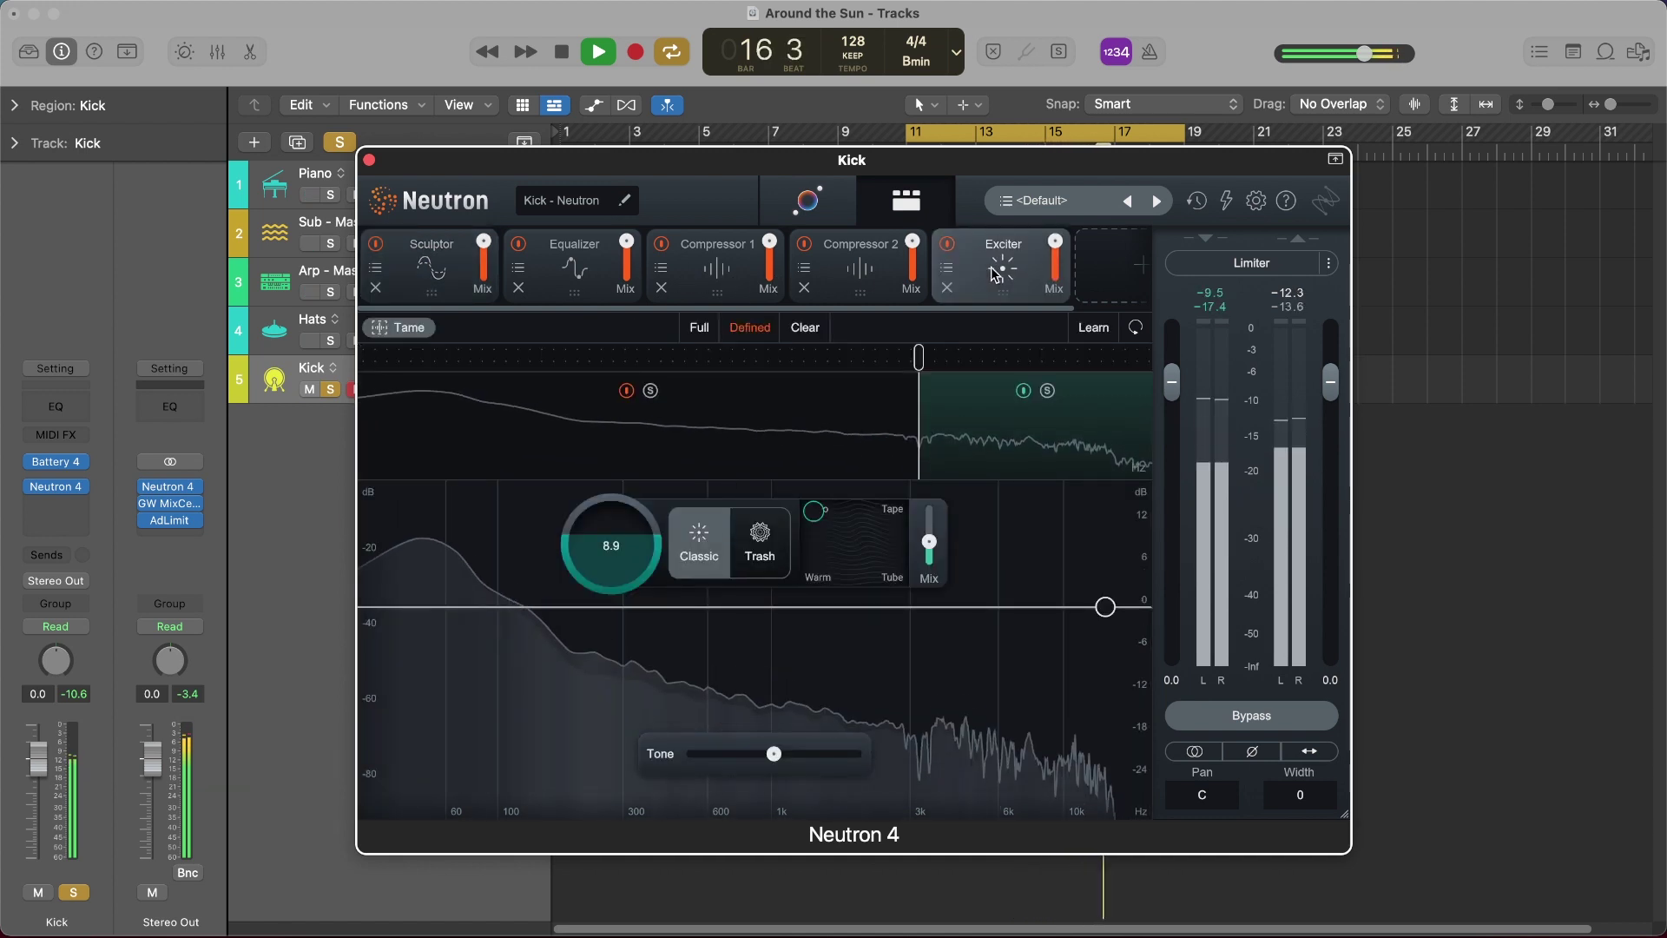
left_click(948, 251)
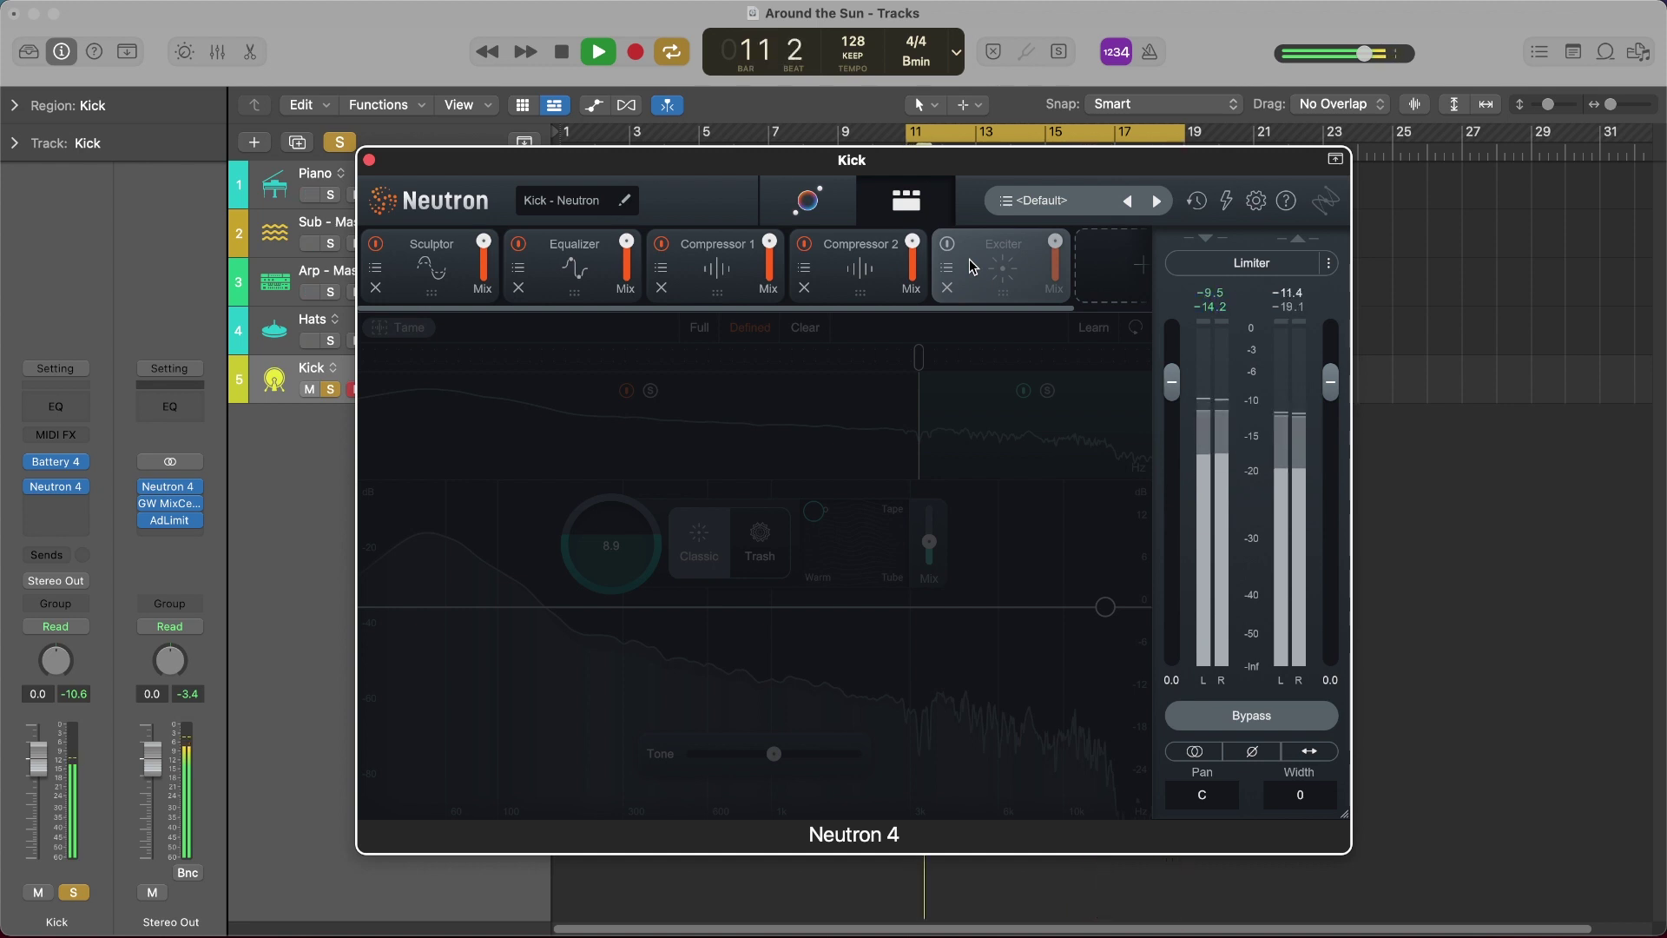
key("s")
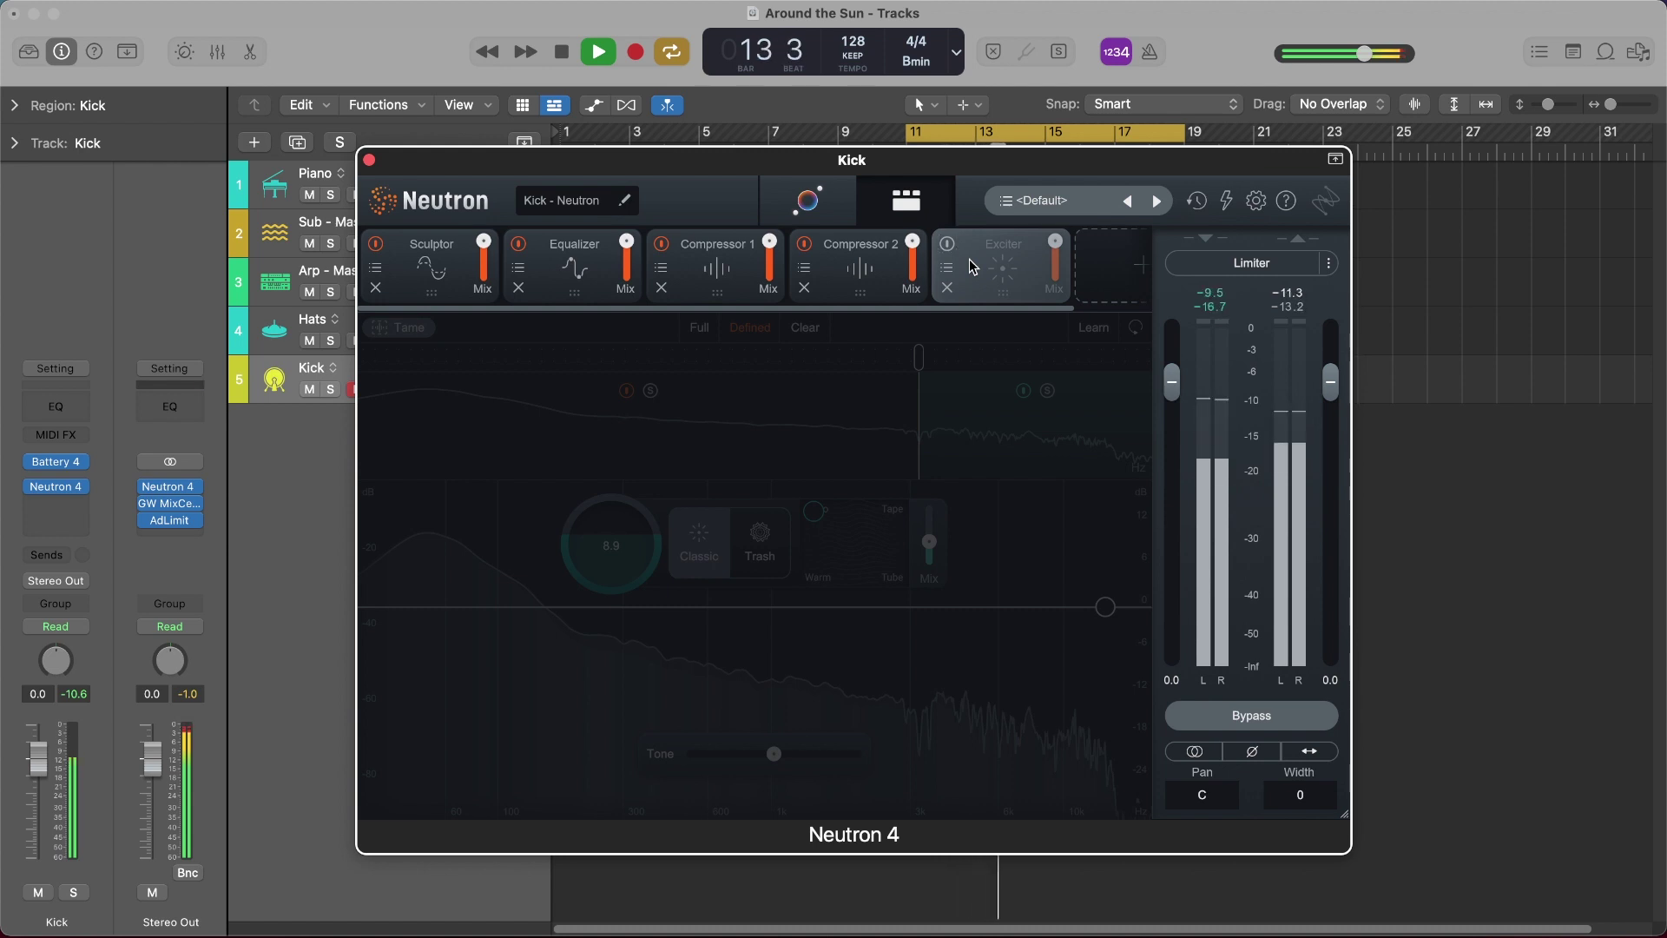
Stop playback and review the Tone Match overview and the Sculptor module settings
left_click(830, 217)
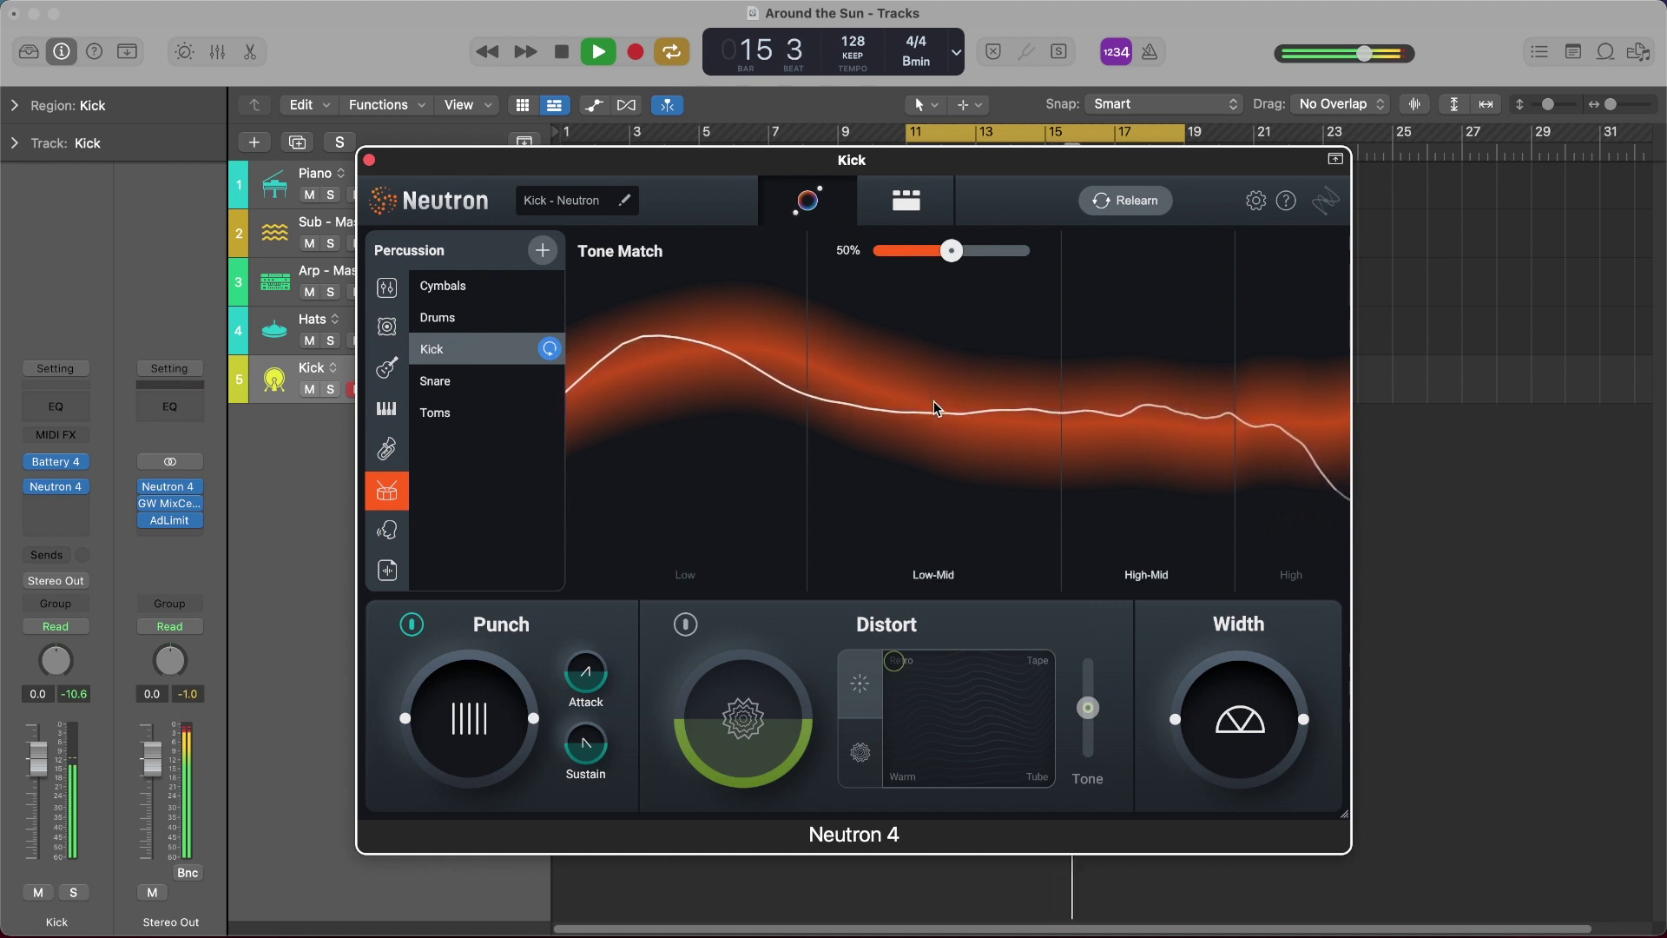
key("space")
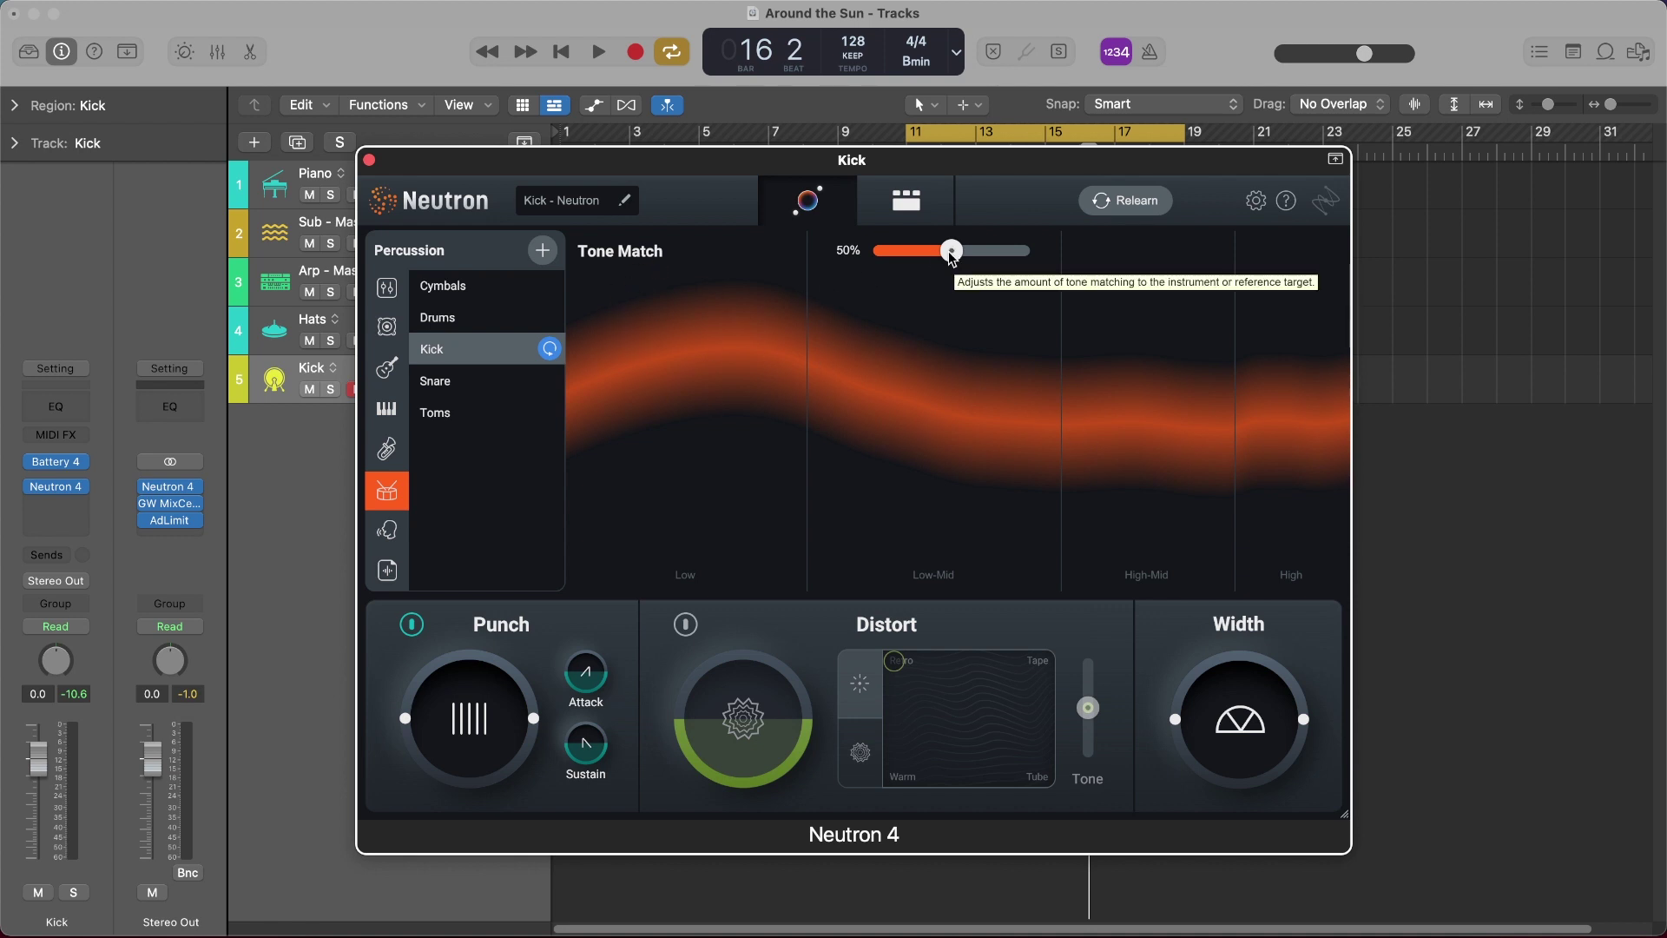
left_click(925, 212)
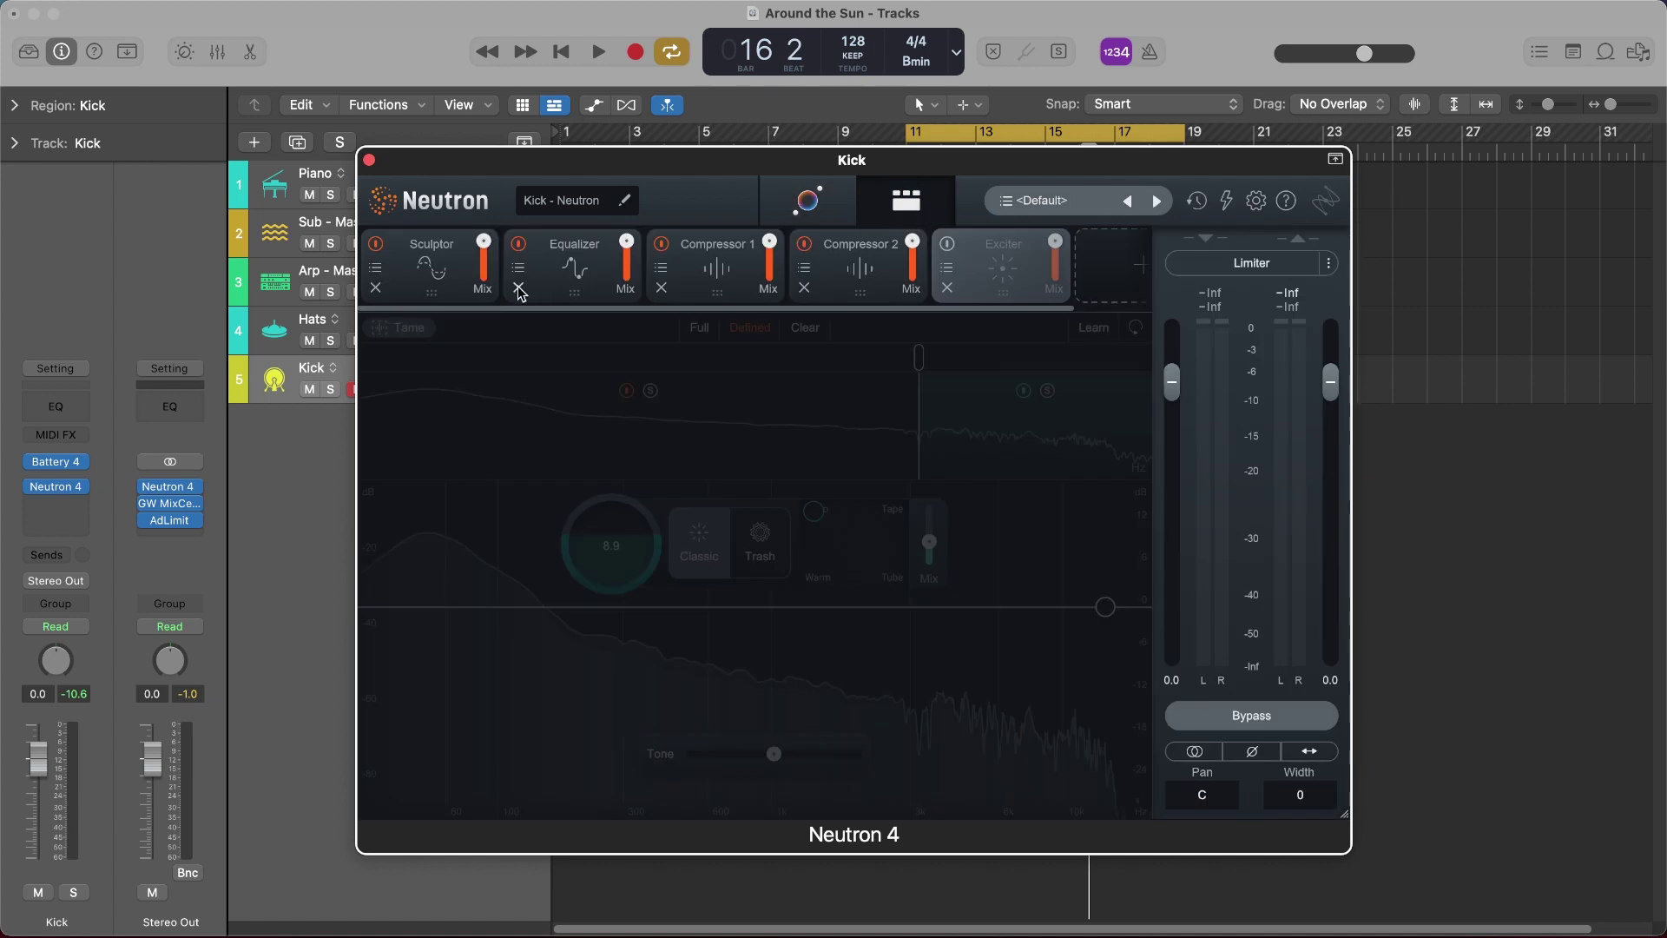
left_click(436, 289)
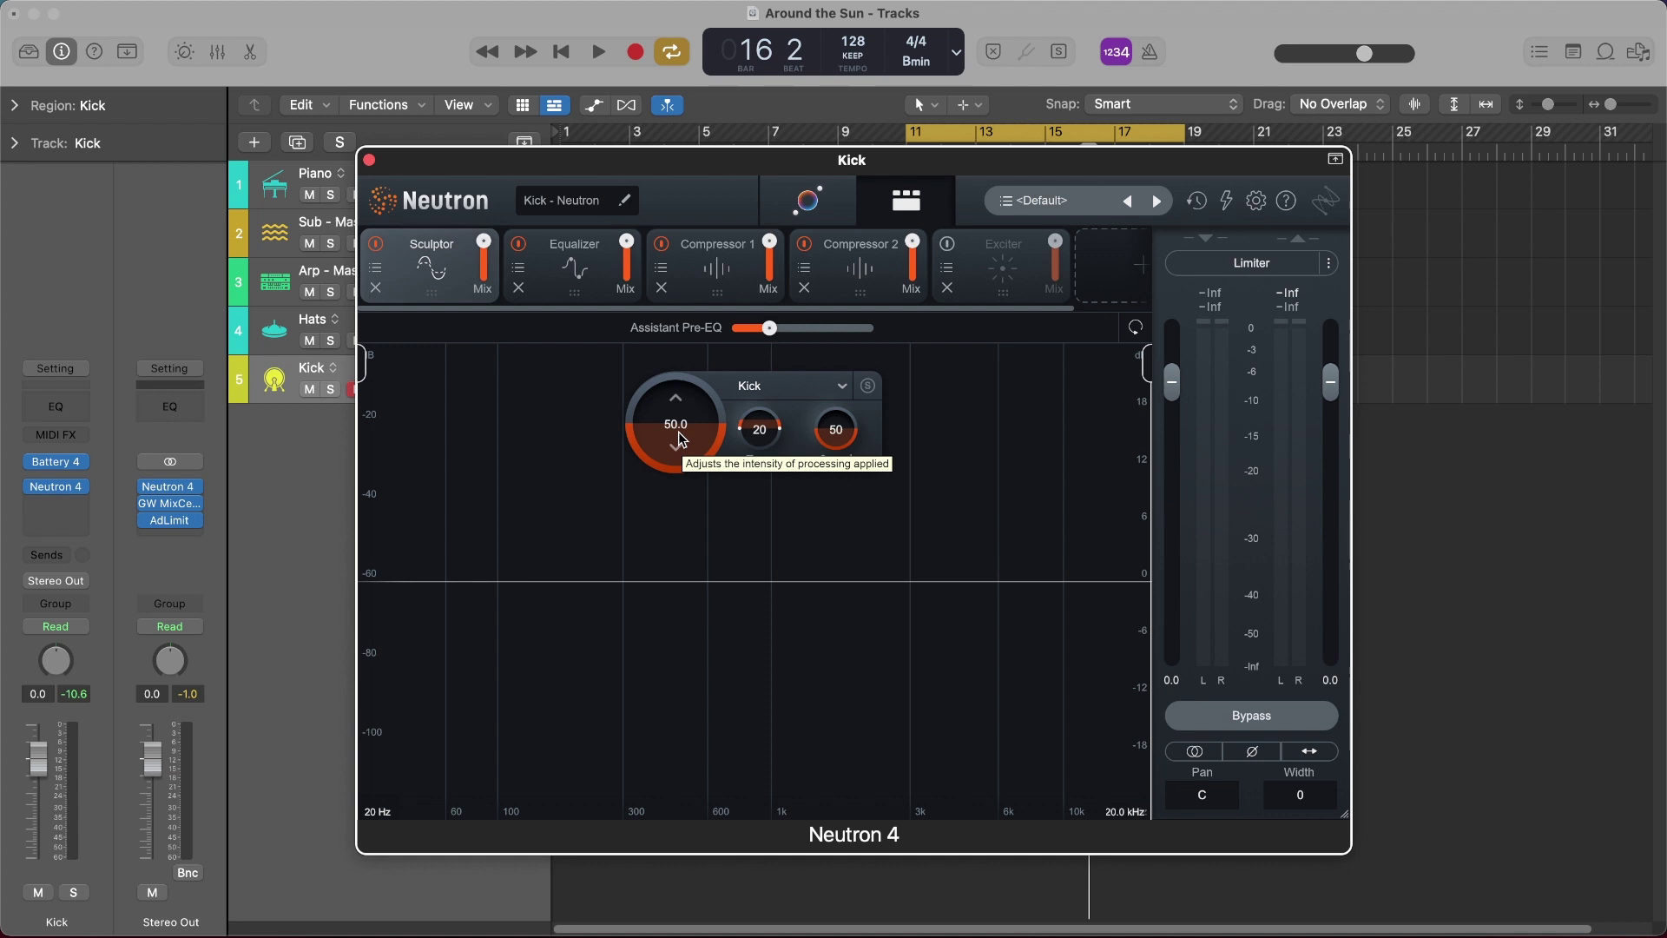
left_click(808, 201)
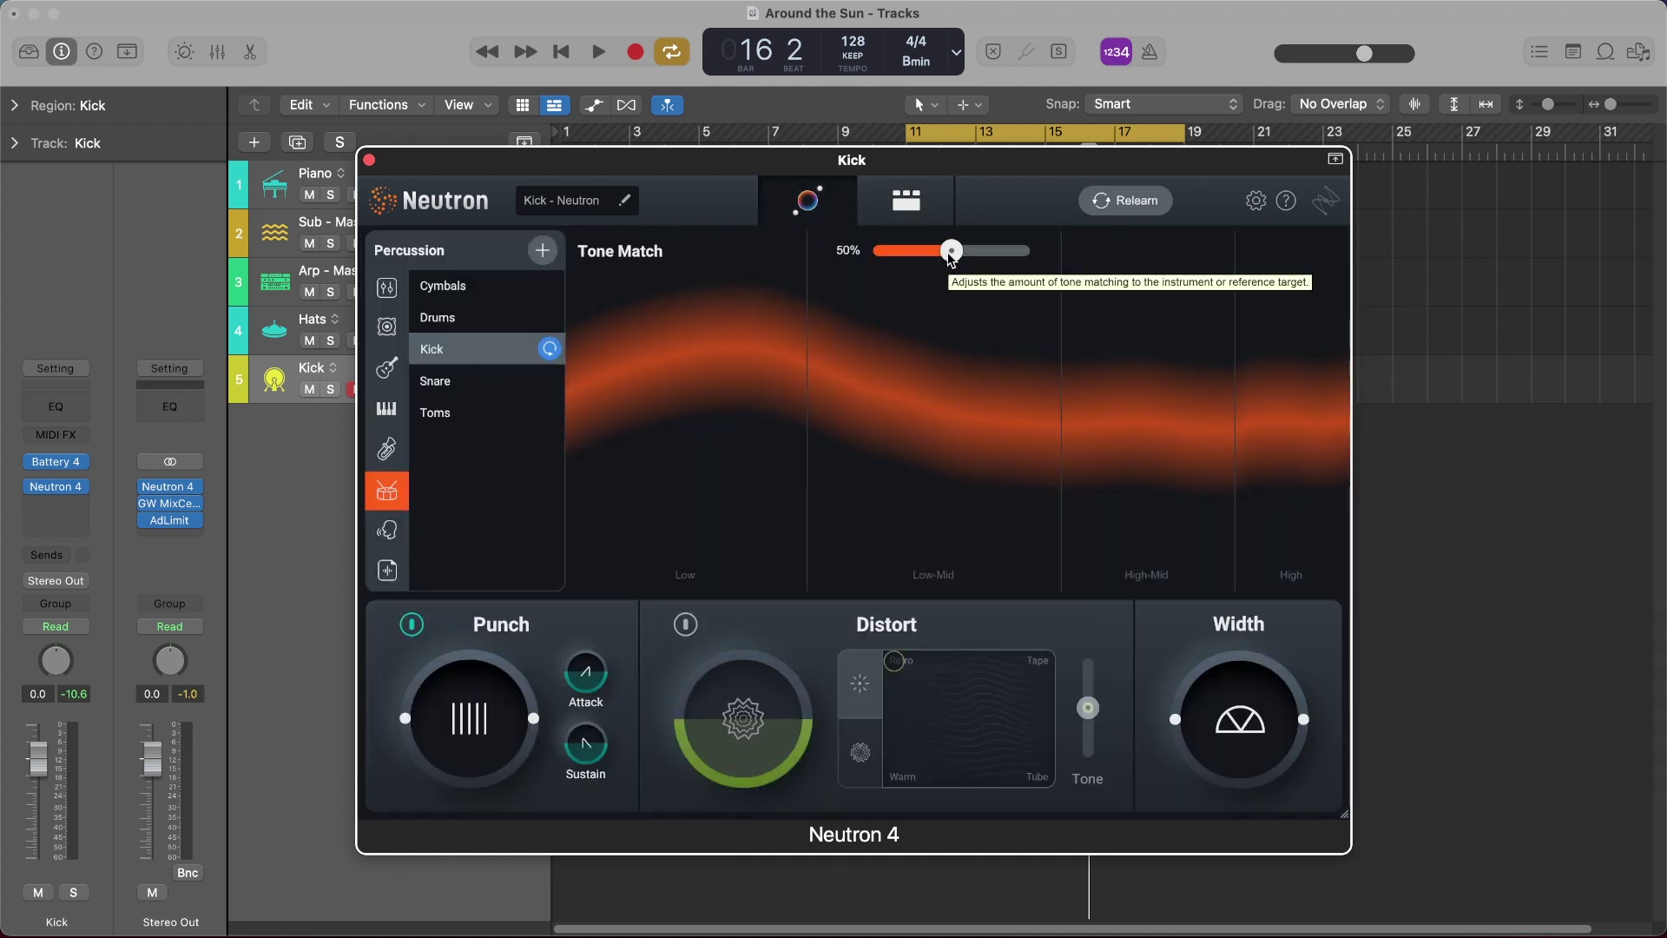
Raise the Kick's Tone Match to 100% while playing and confirm Sculptor intensity reads 100
key("space")
left_click_drag(951, 258, 1025, 257)
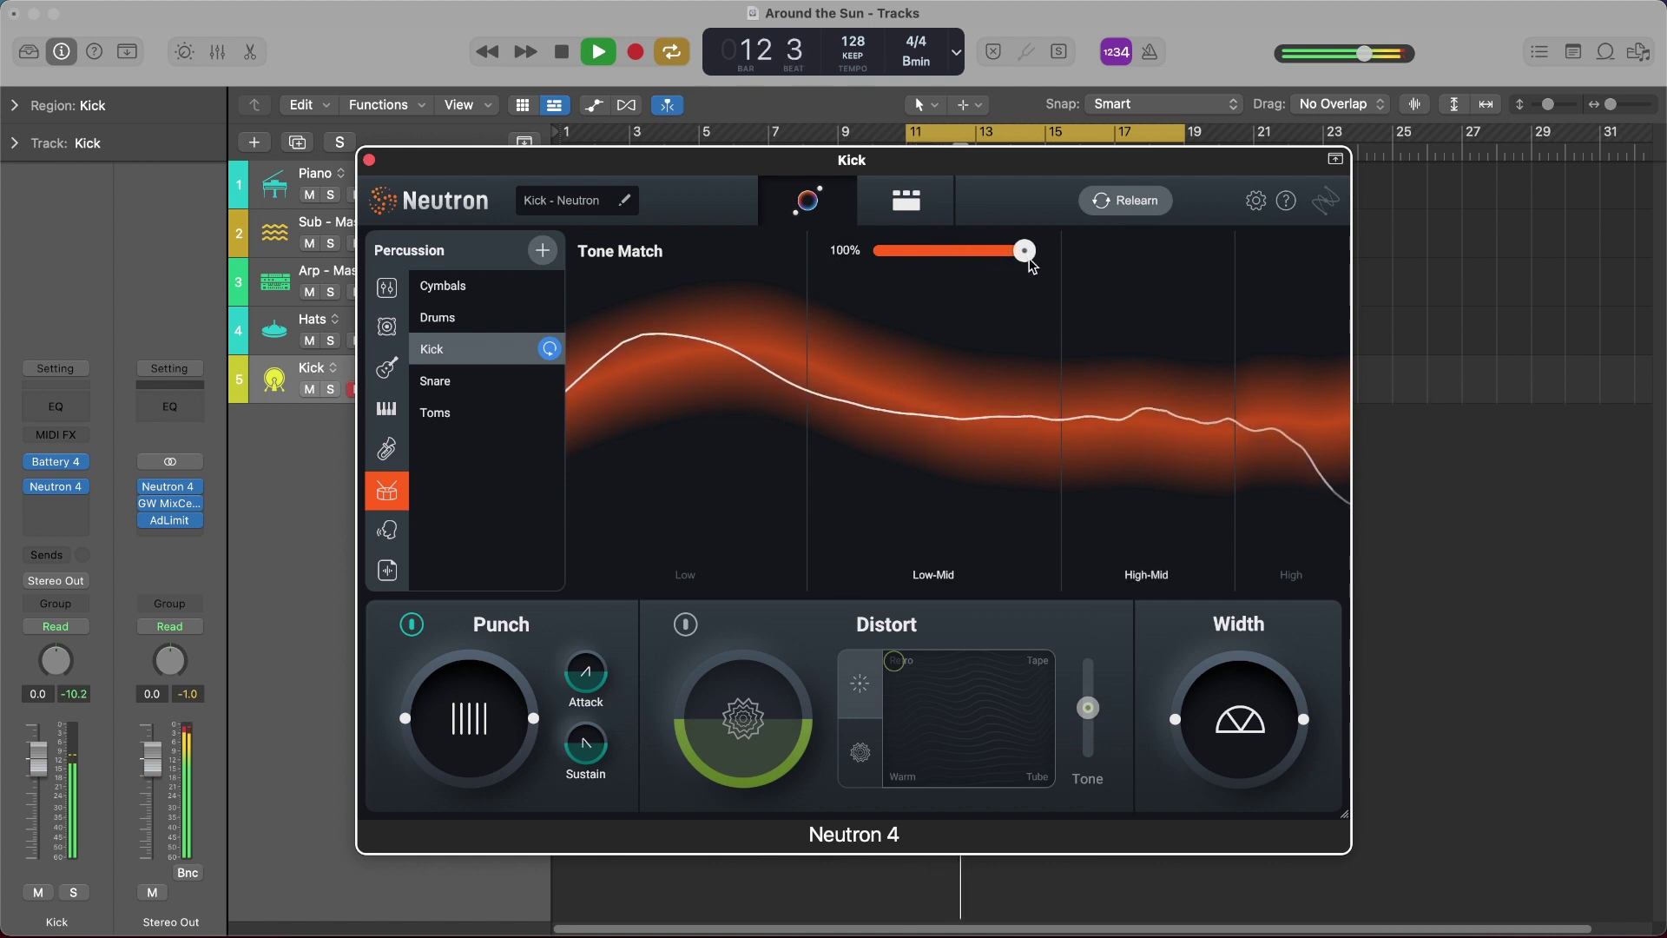
left_click(905, 217)
key("space")
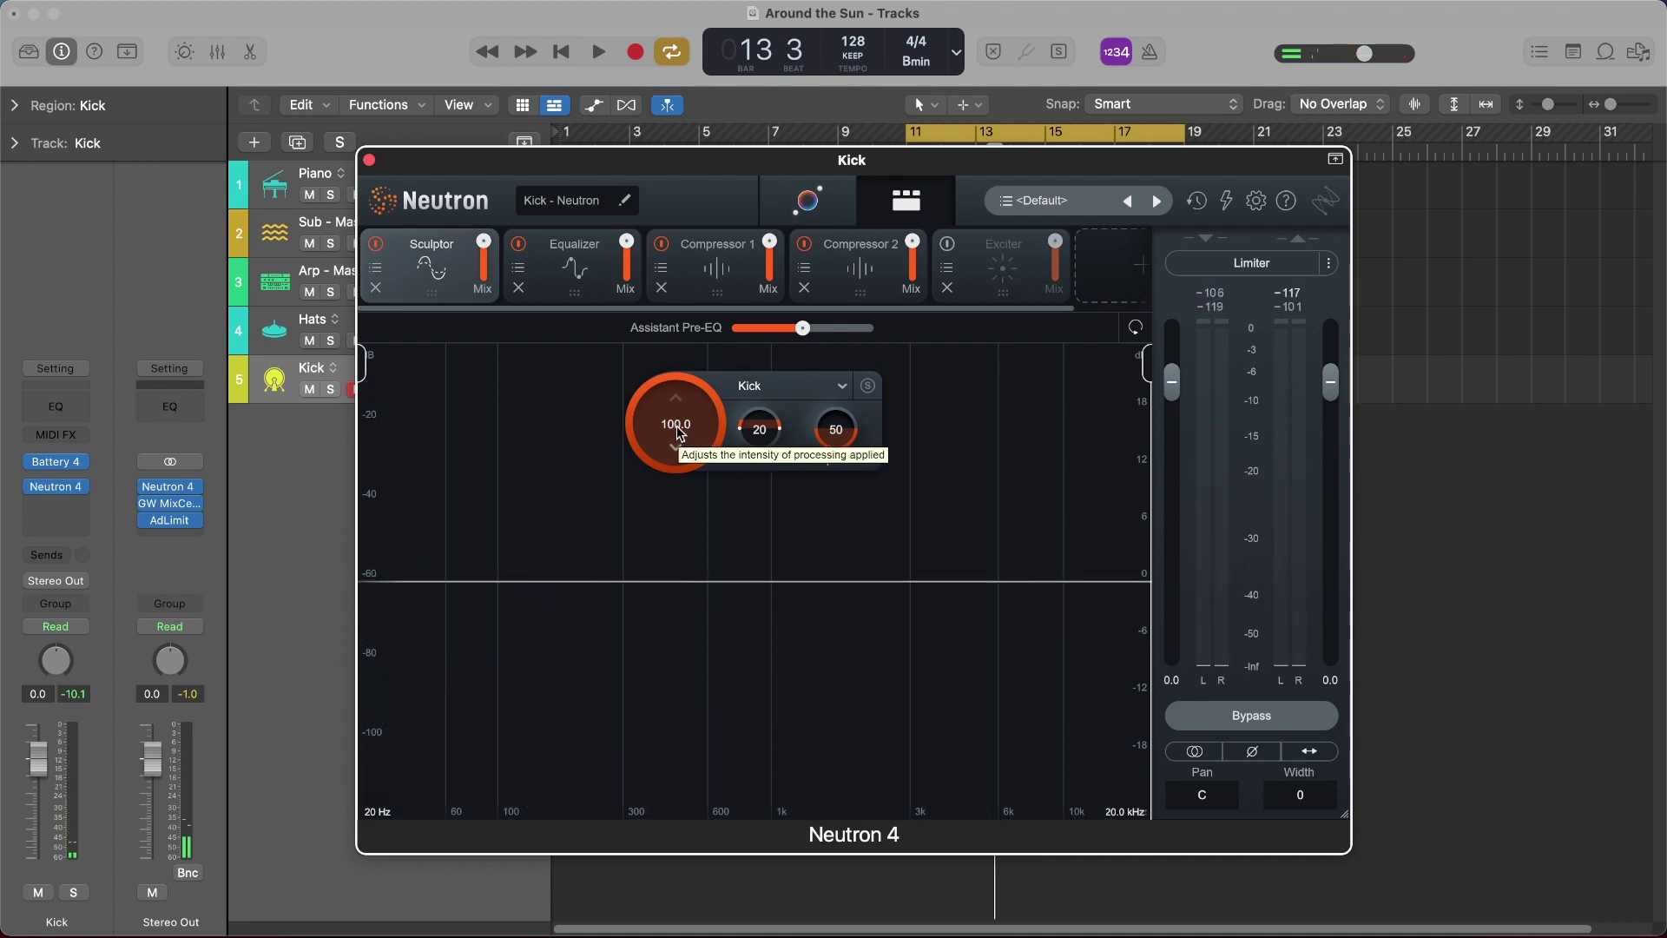
left_click(808, 201)
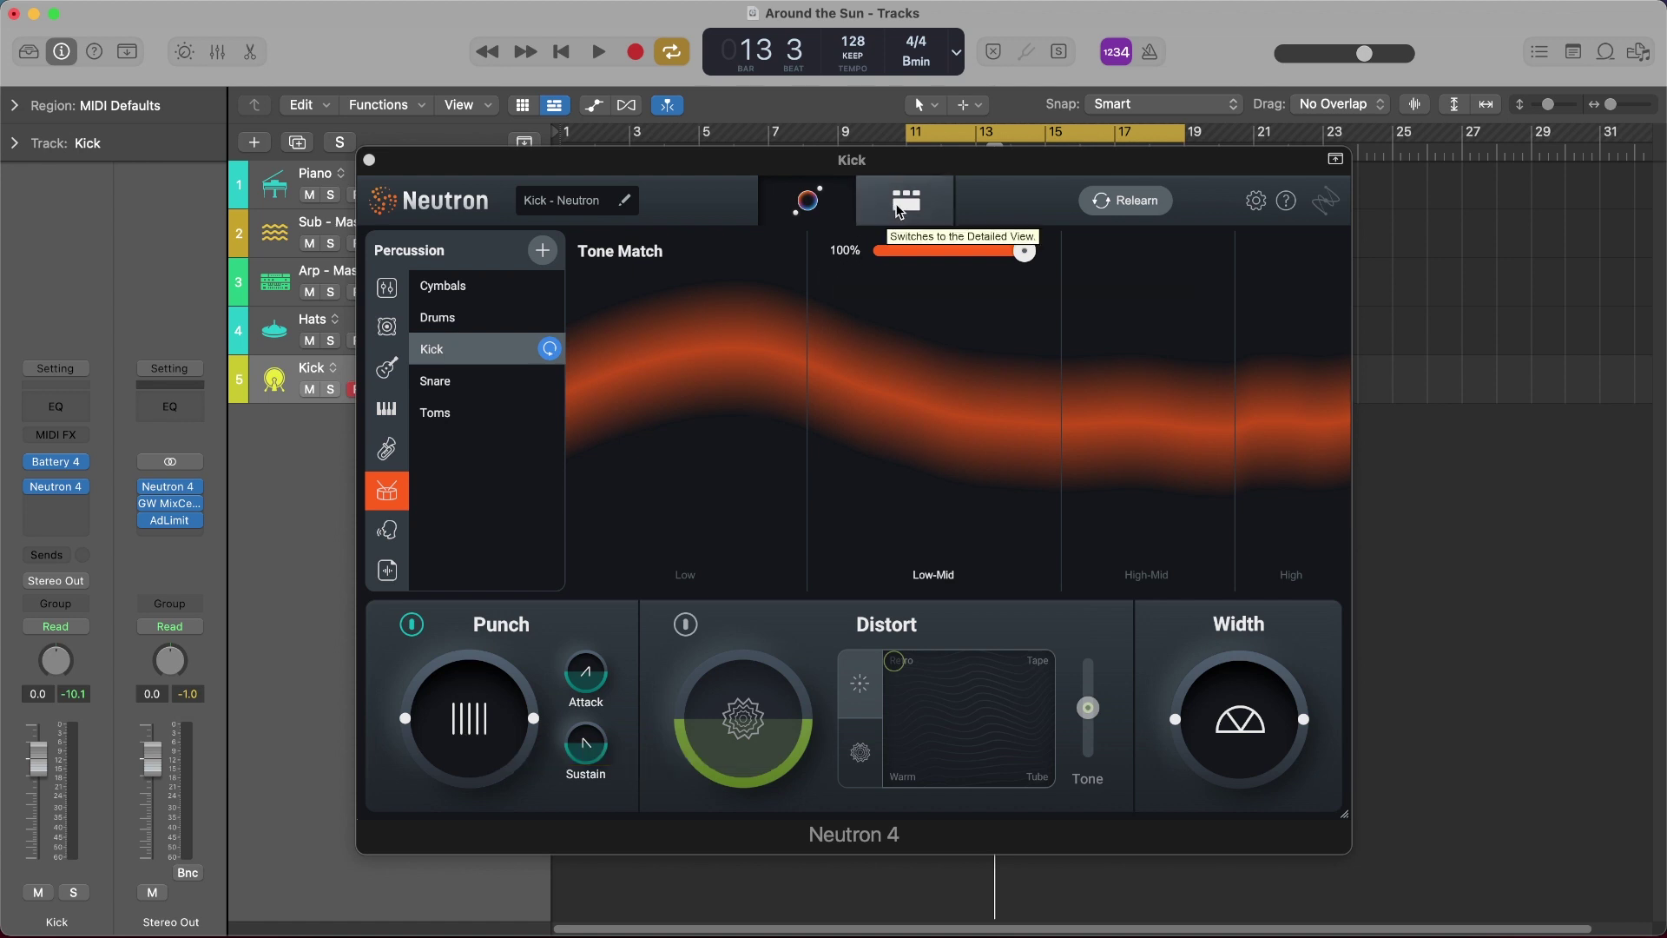
left_click(899, 212)
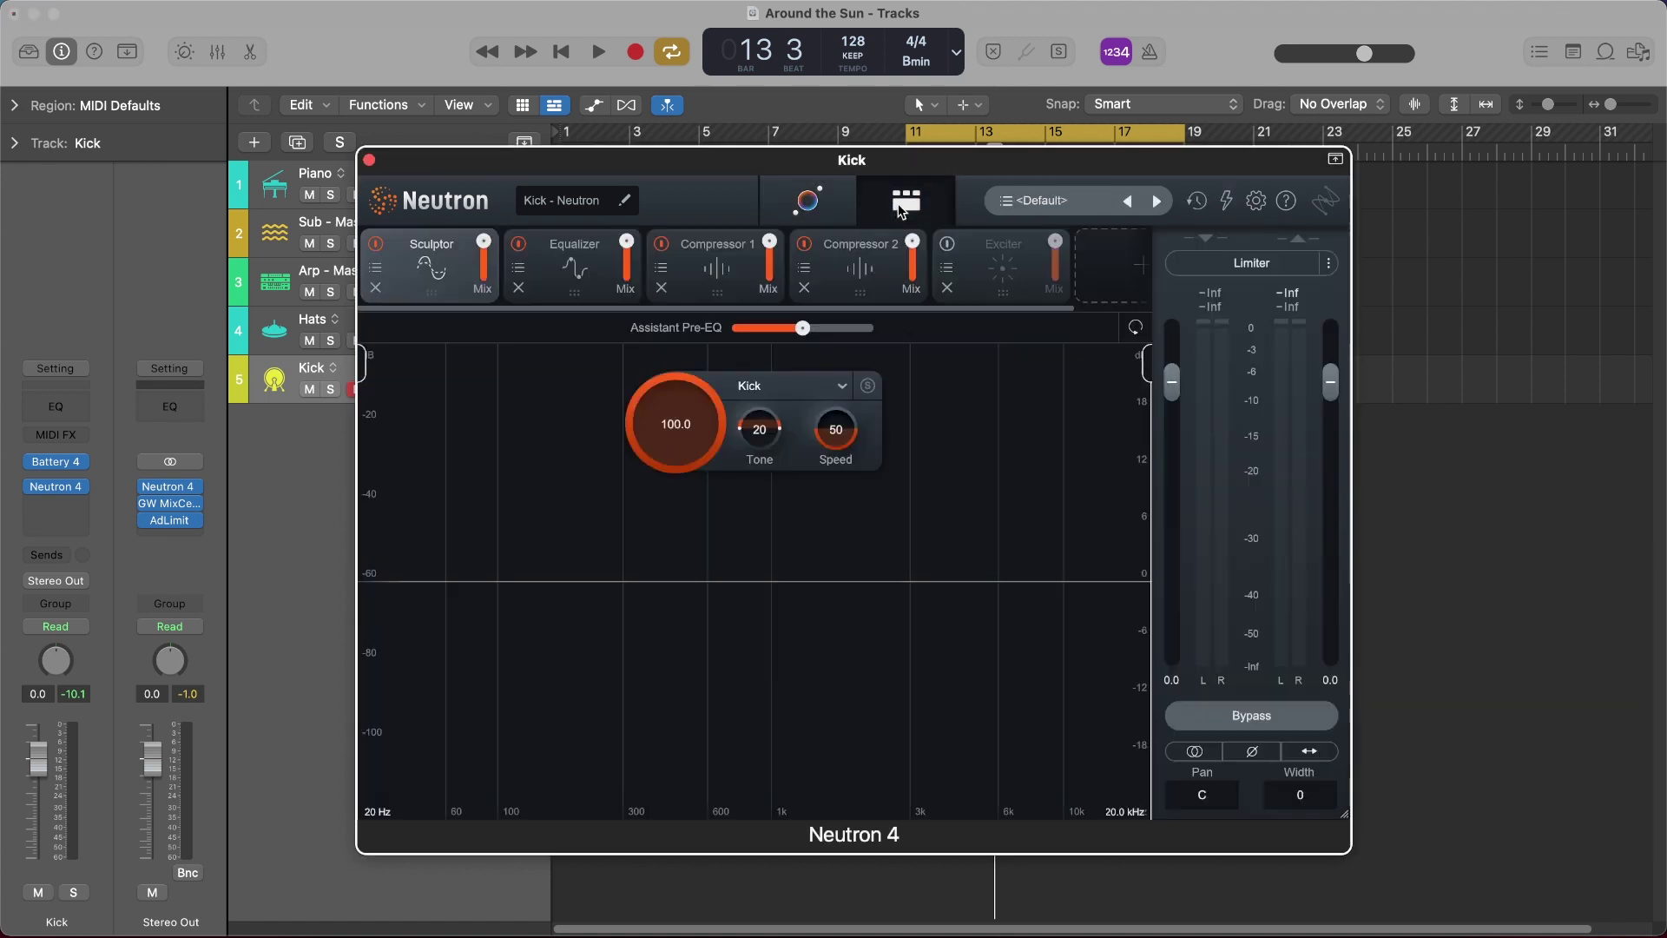
Set the Kick's Compressor 1 to Punch mode and return to the assistant overview
left_click(715, 276)
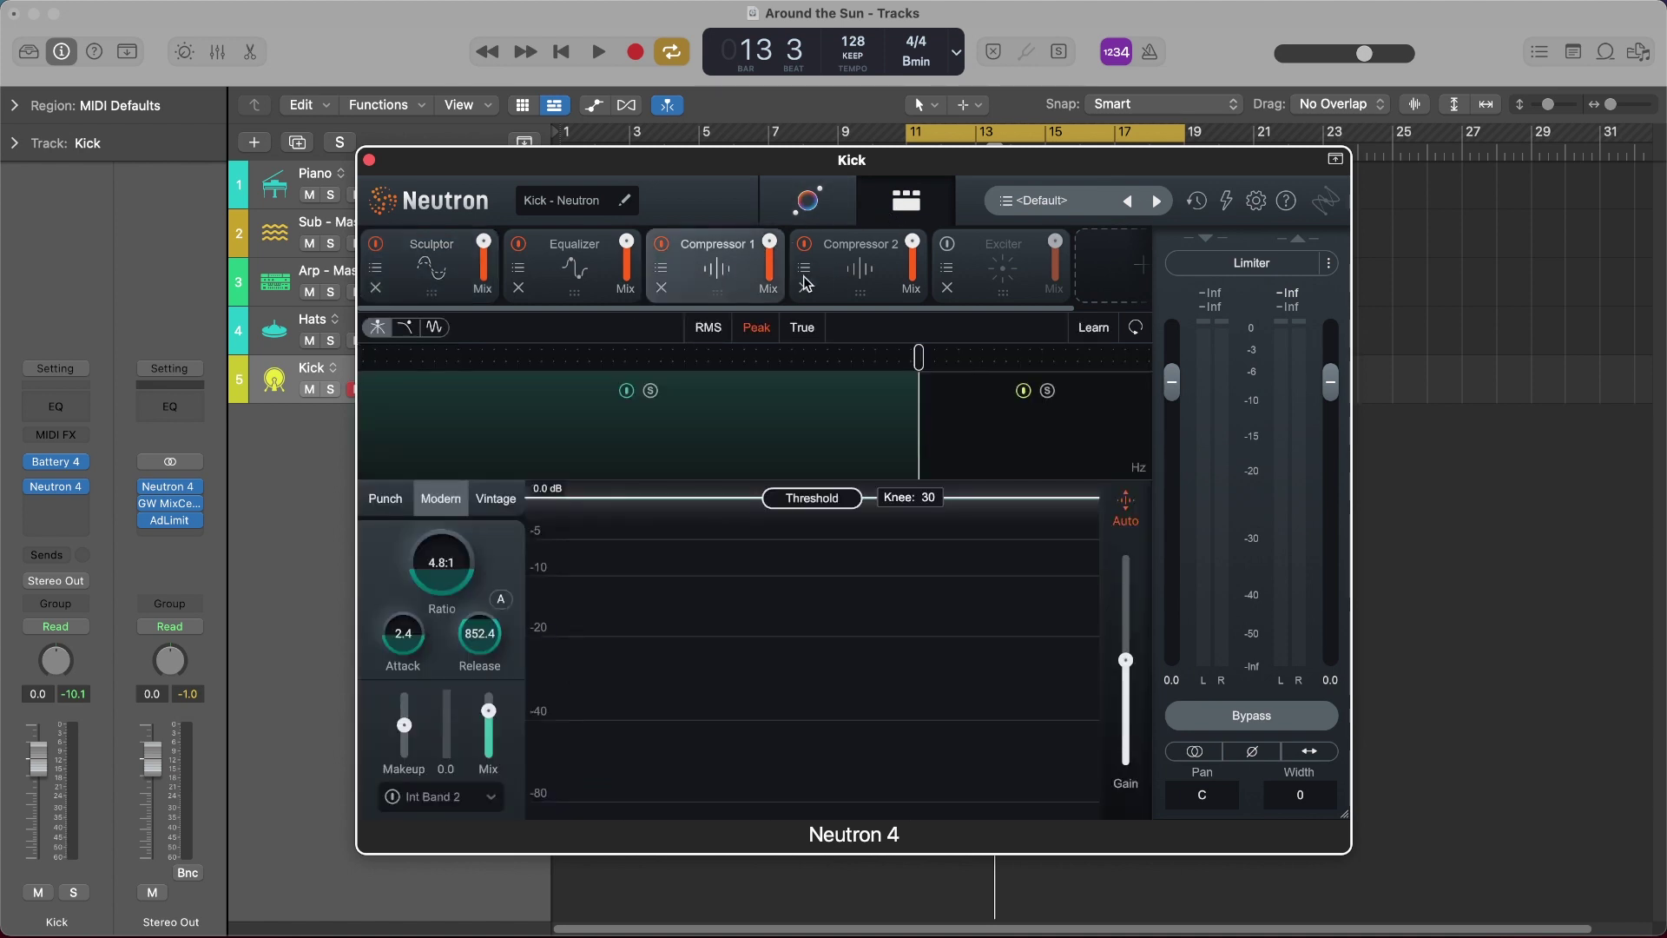
left_click(386, 505)
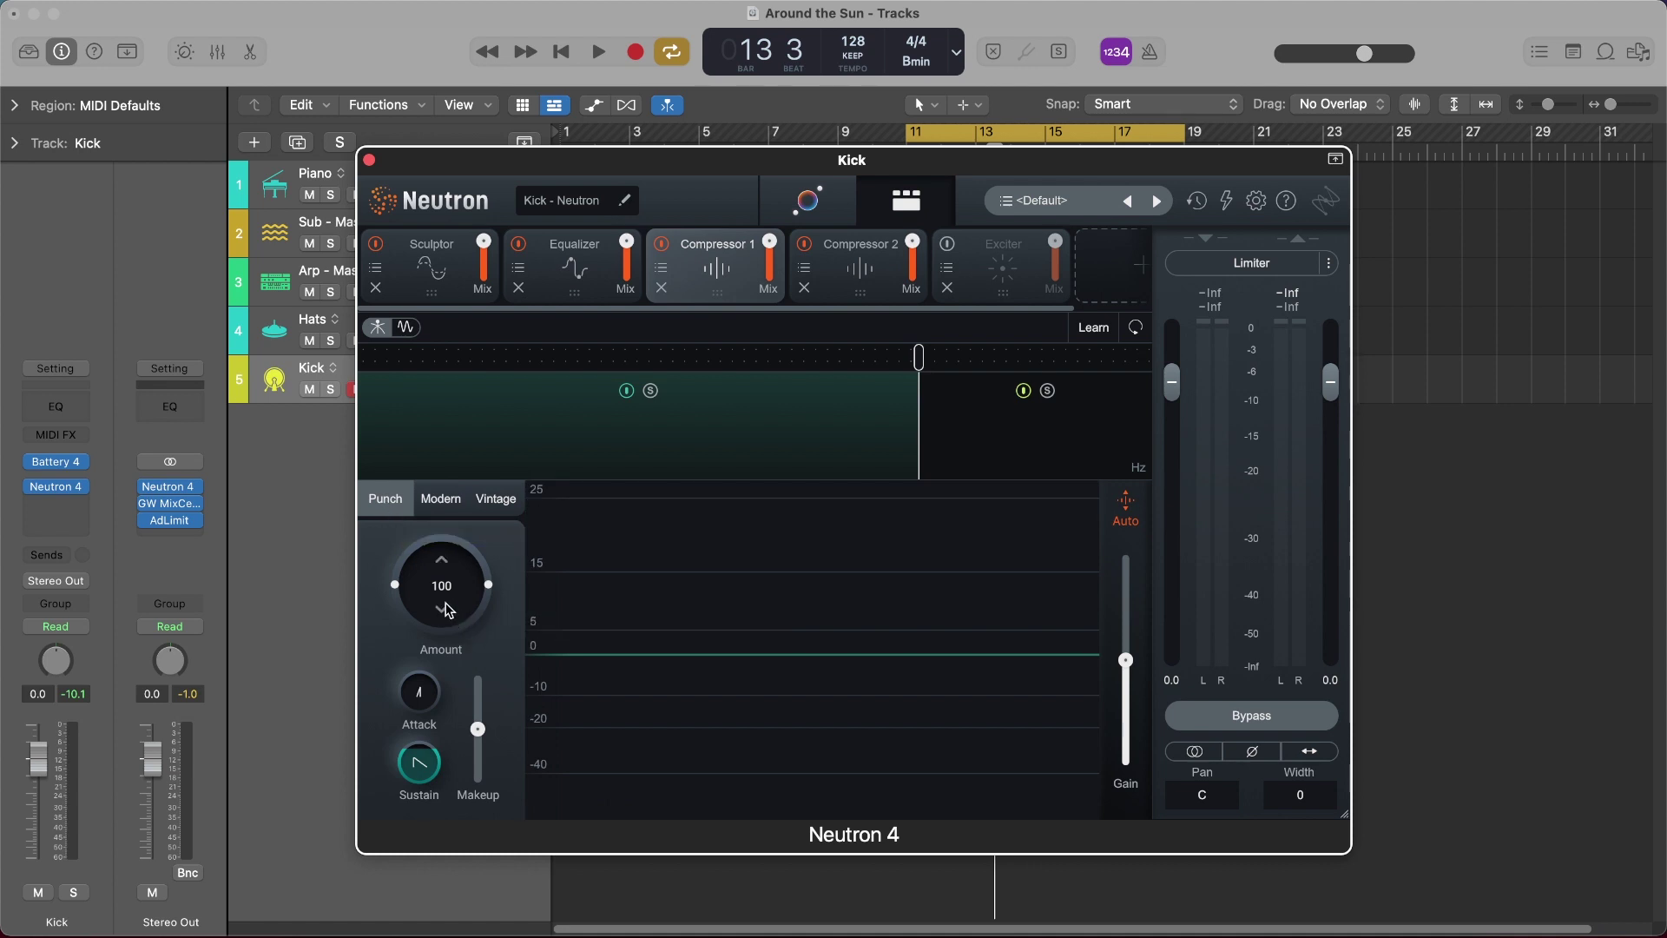
left_click(807, 201)
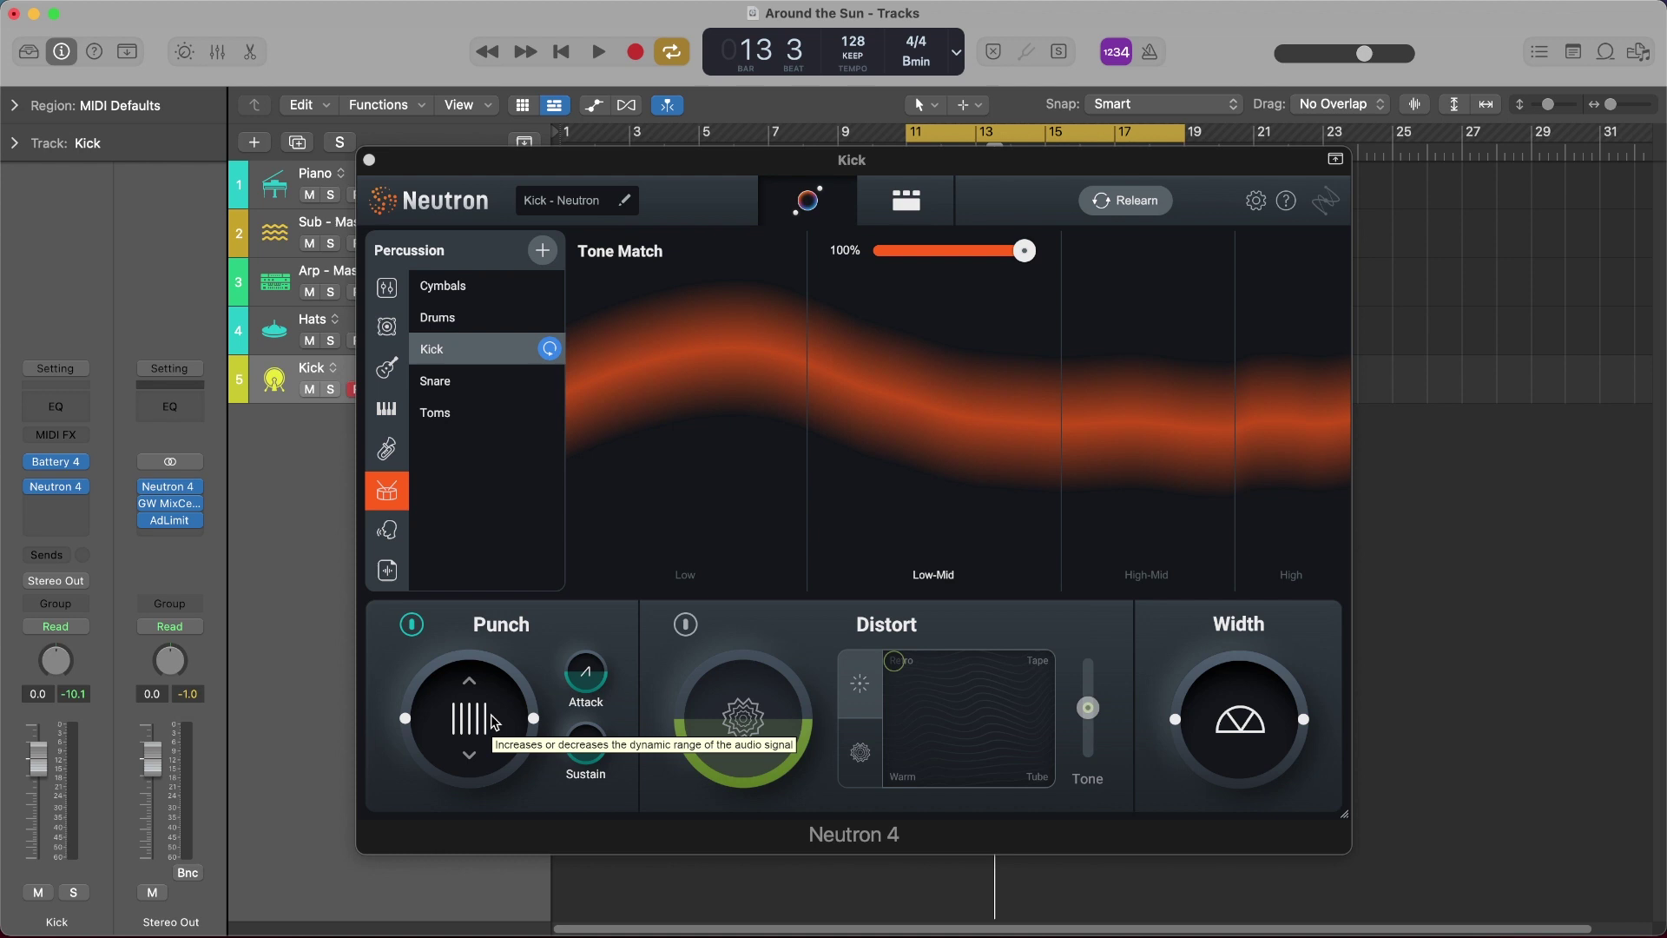
Solo and play the Kick, raising its Punch amount and reducing the Punch attack
key("s")
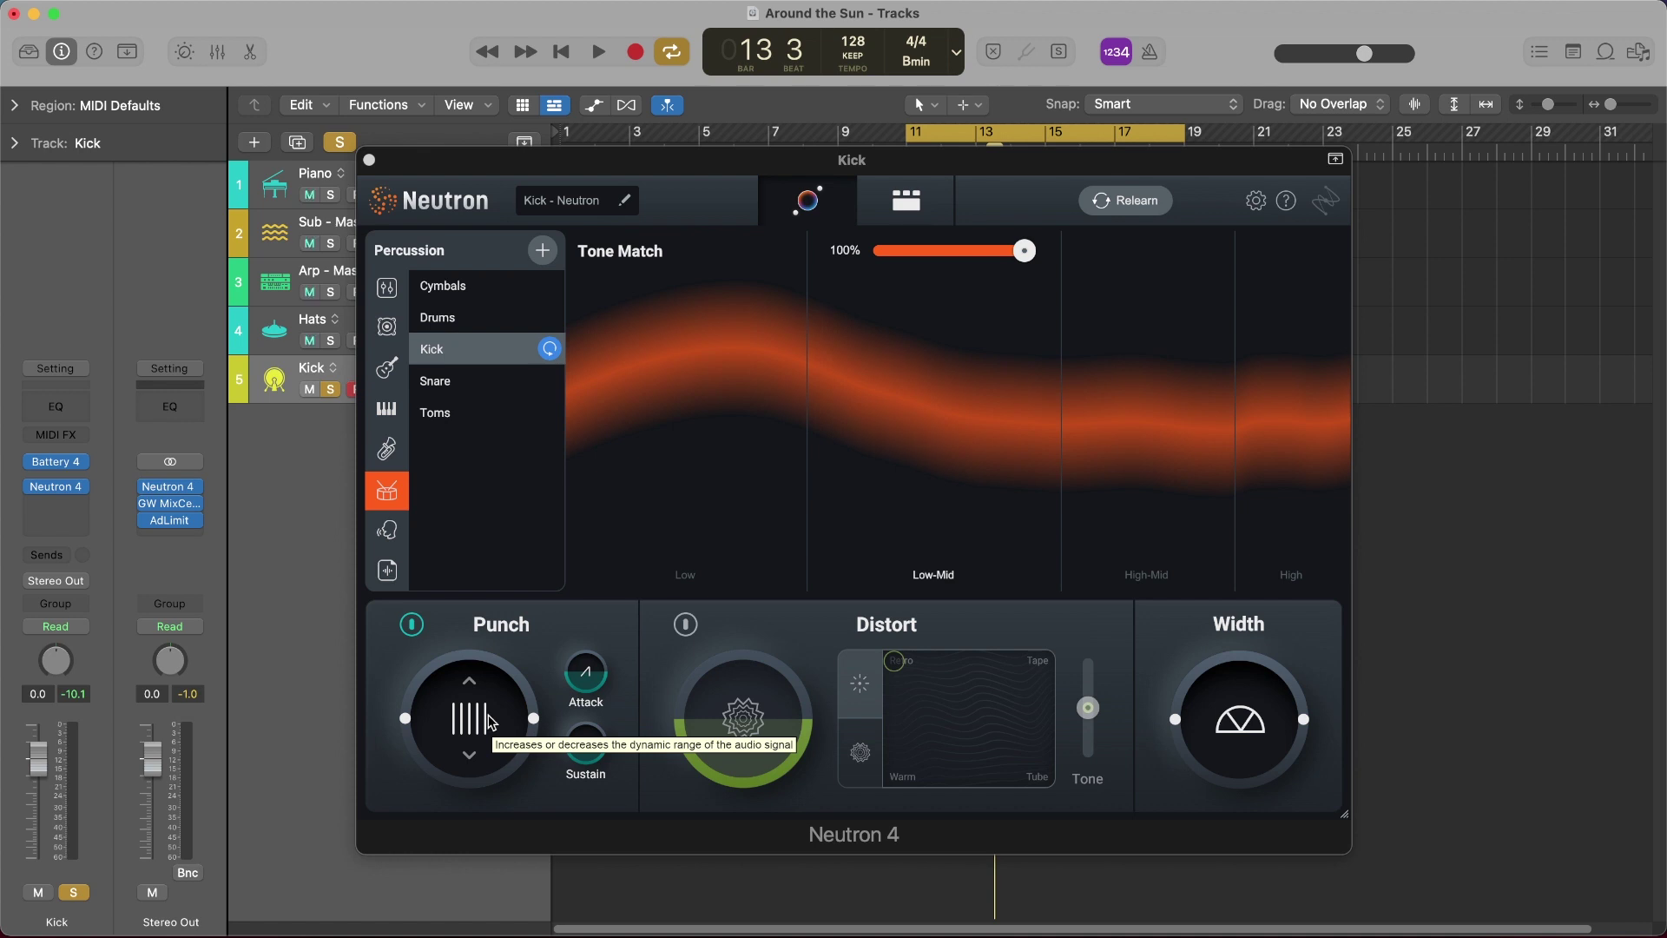
key("space")
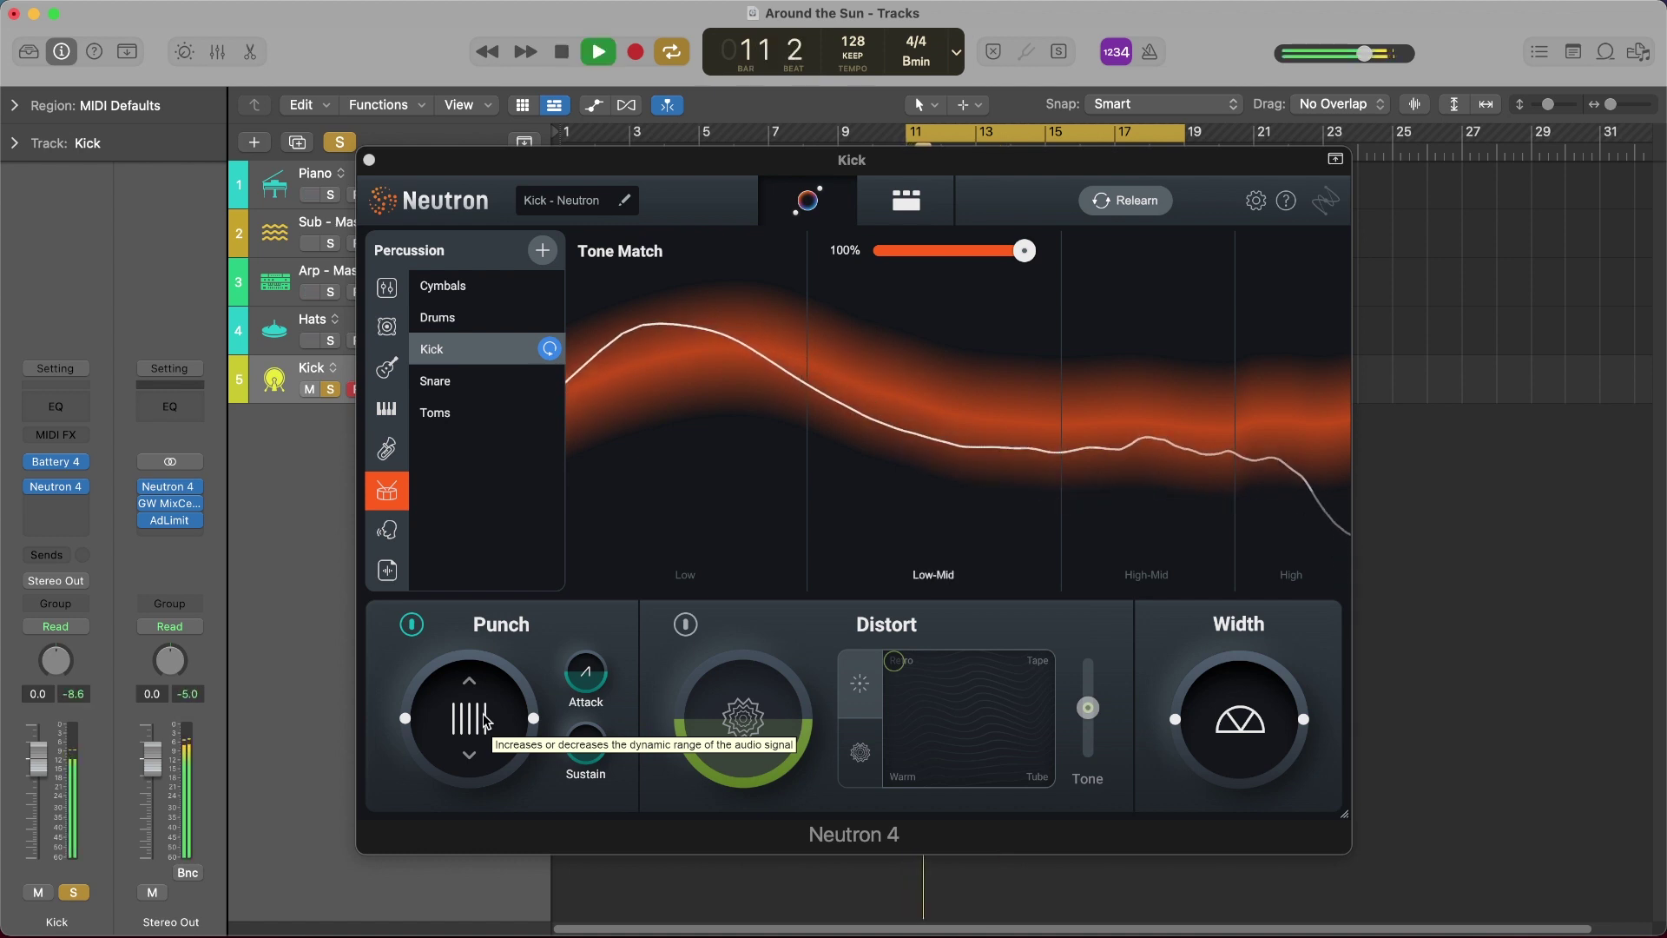
left_click_drag(486, 721, 476, 596)
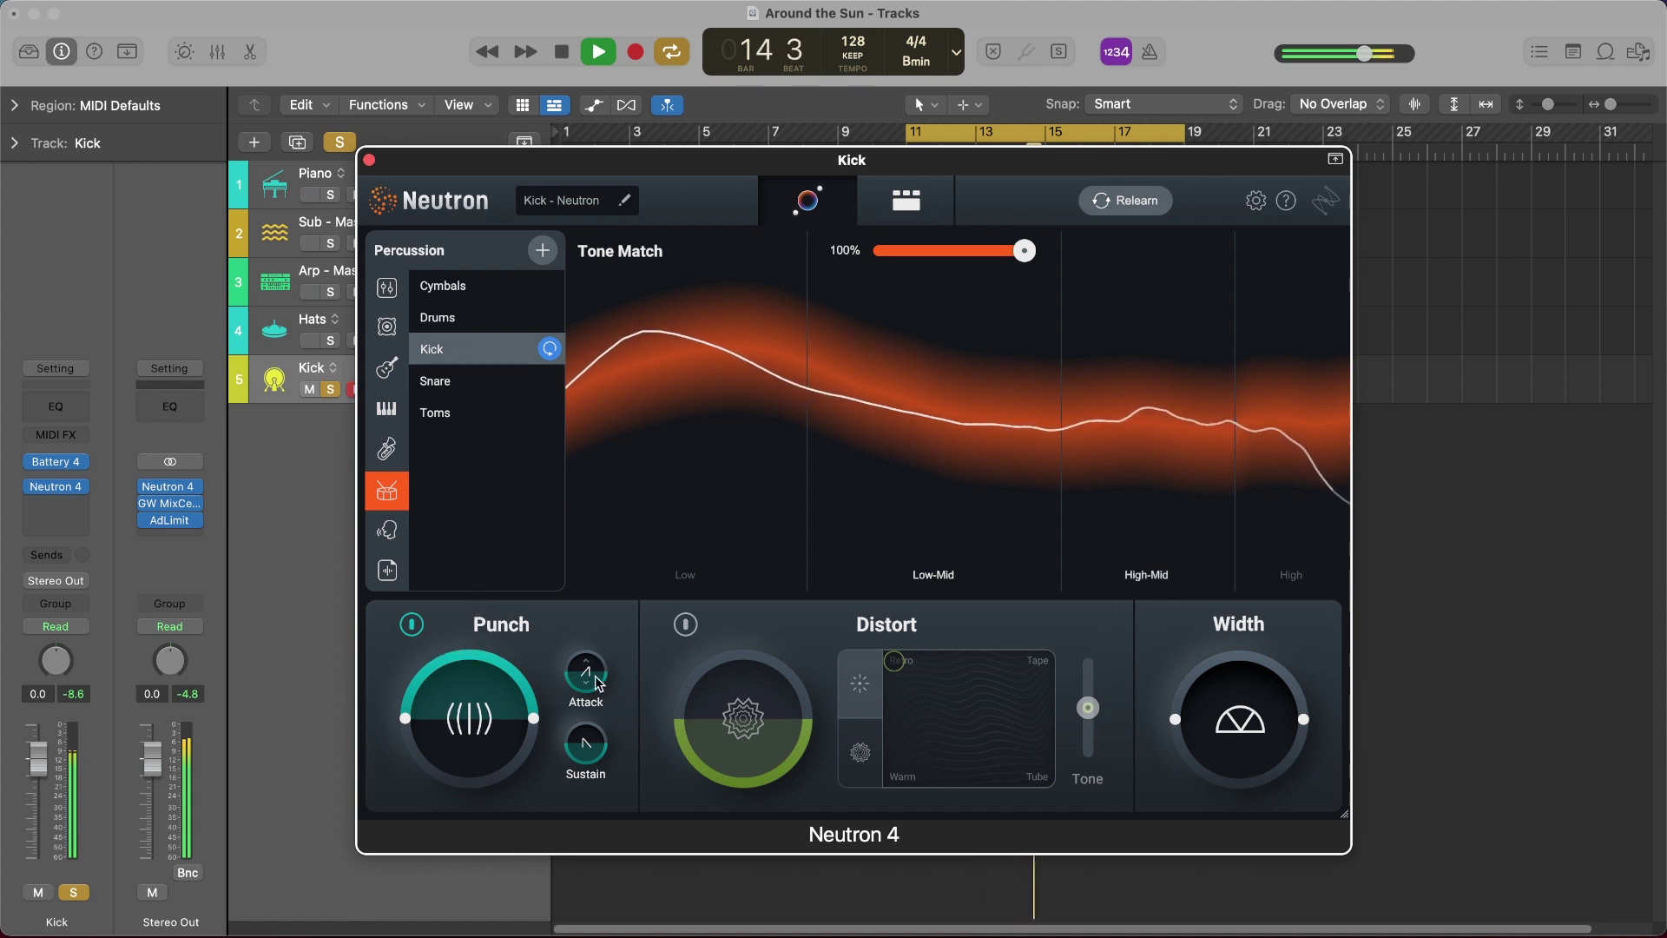
left_click_drag(598, 683, 576, 933)
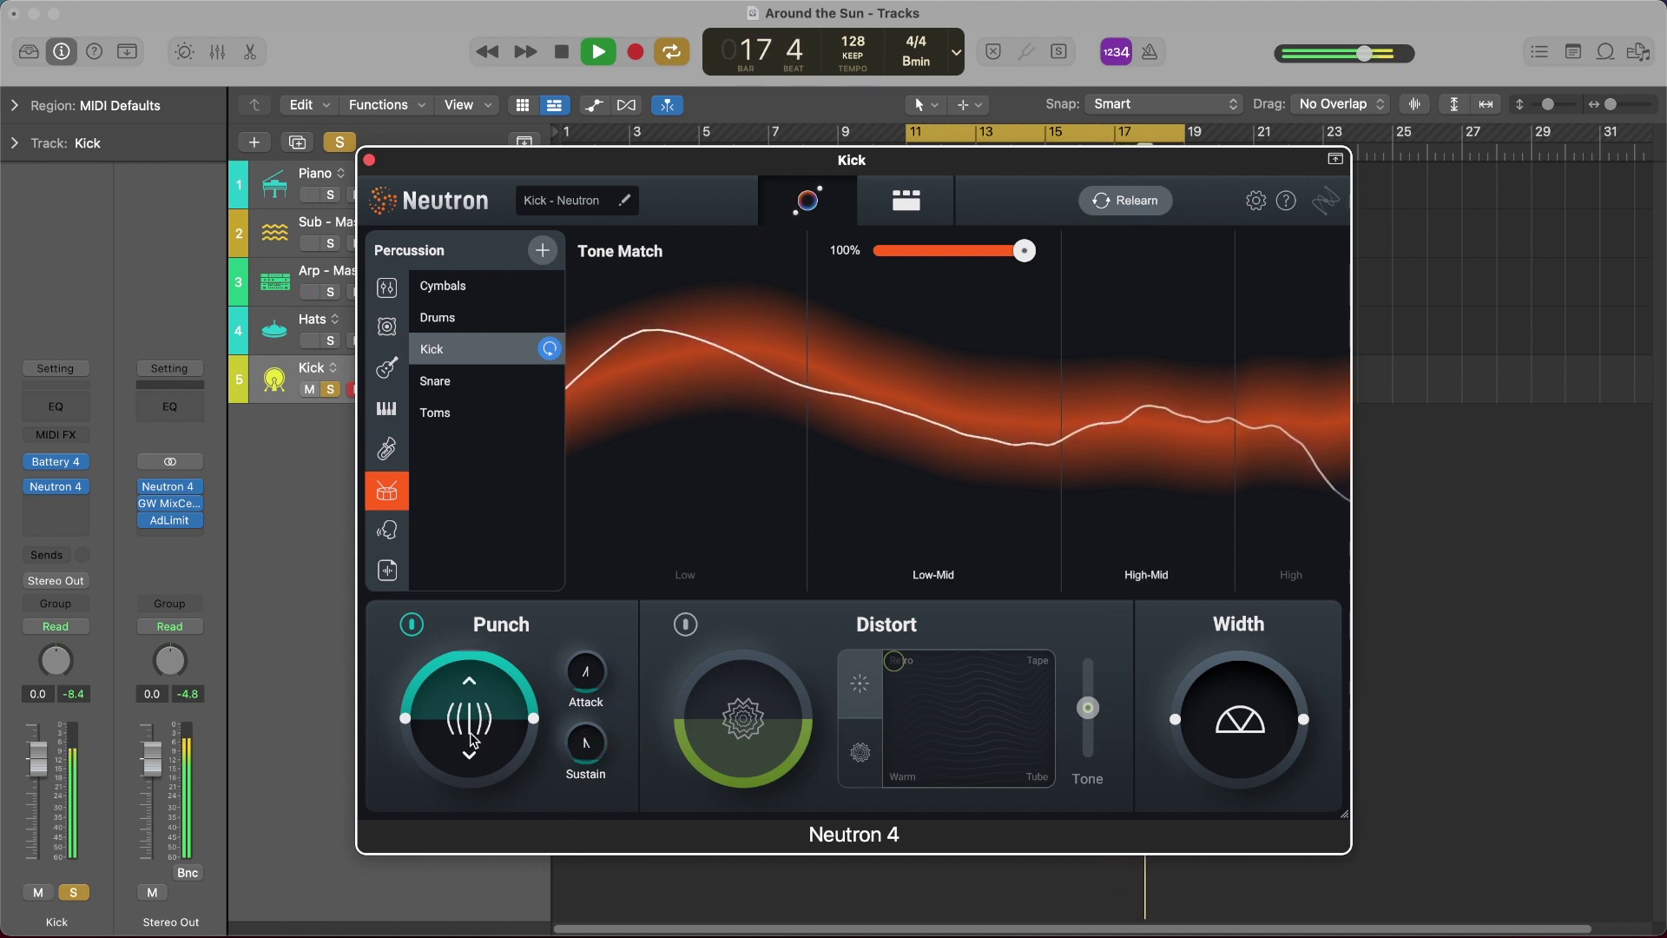
Lower the Punch amount to flat with the attack recentred, then stop playback
left_click_drag(473, 740, 497, 655)
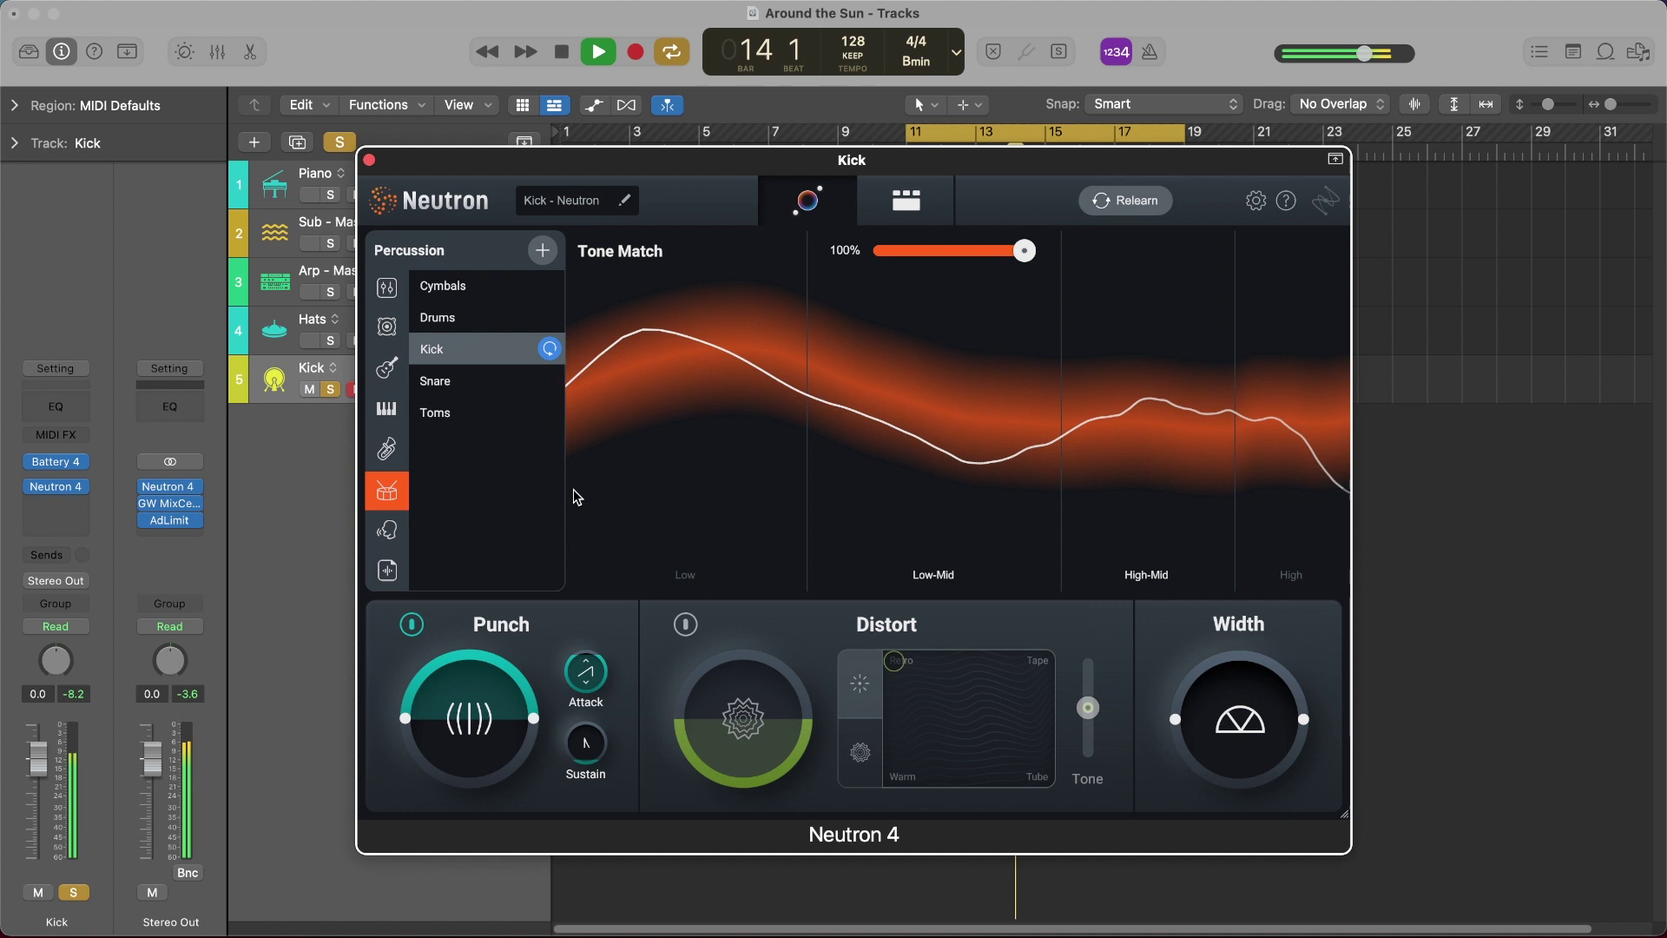
left_click_drag(577, 657, 583, 699)
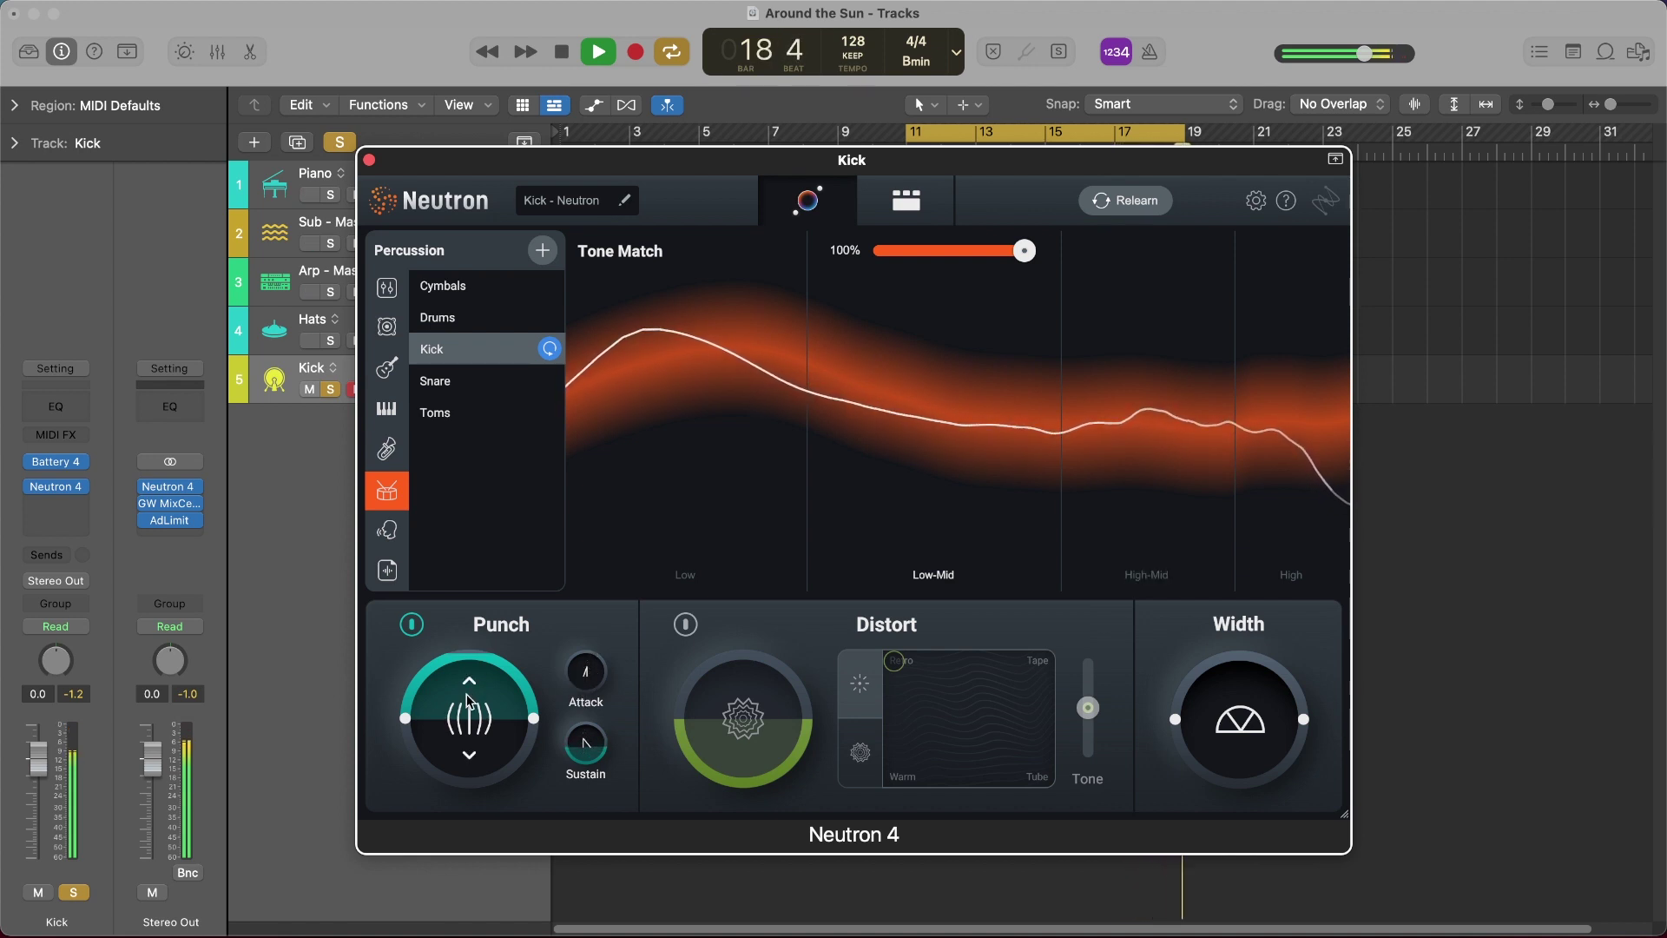
mouse_move(468, 711)
left_mouse_down()
mouse_move(461, 897)
mouse_move(482, 723)
left_mouse_up()
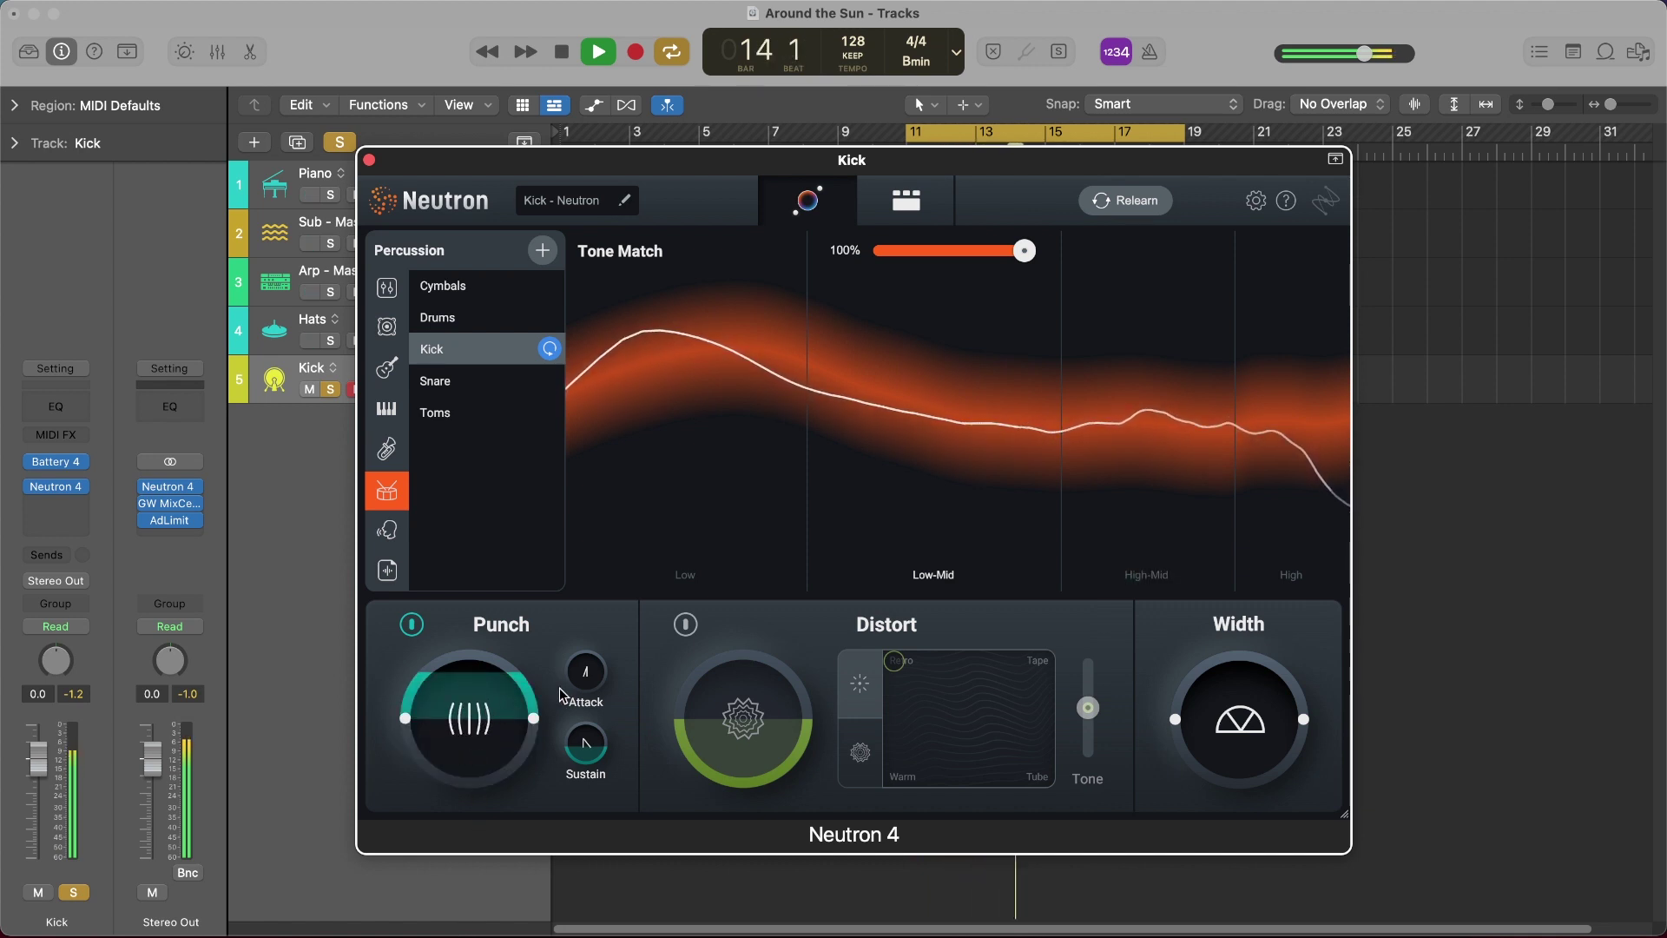
key("space")
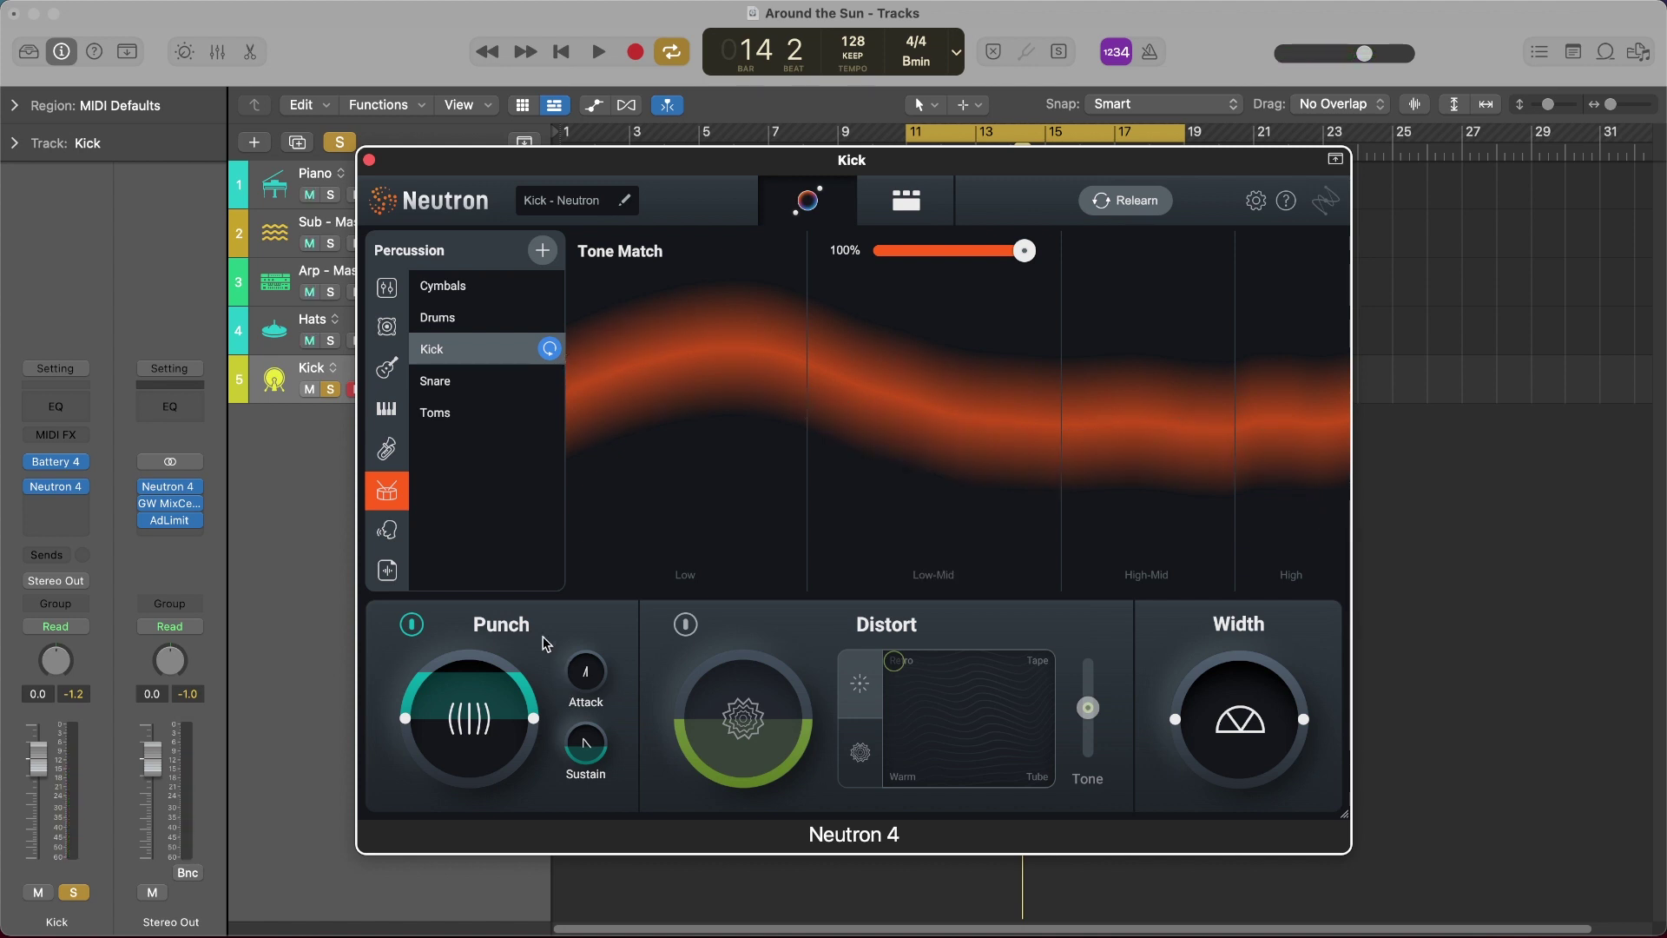
Unsolo the Kick and raise its Punch amount while the cycle plays, stopping at bar 15
key("Return")
key("space")
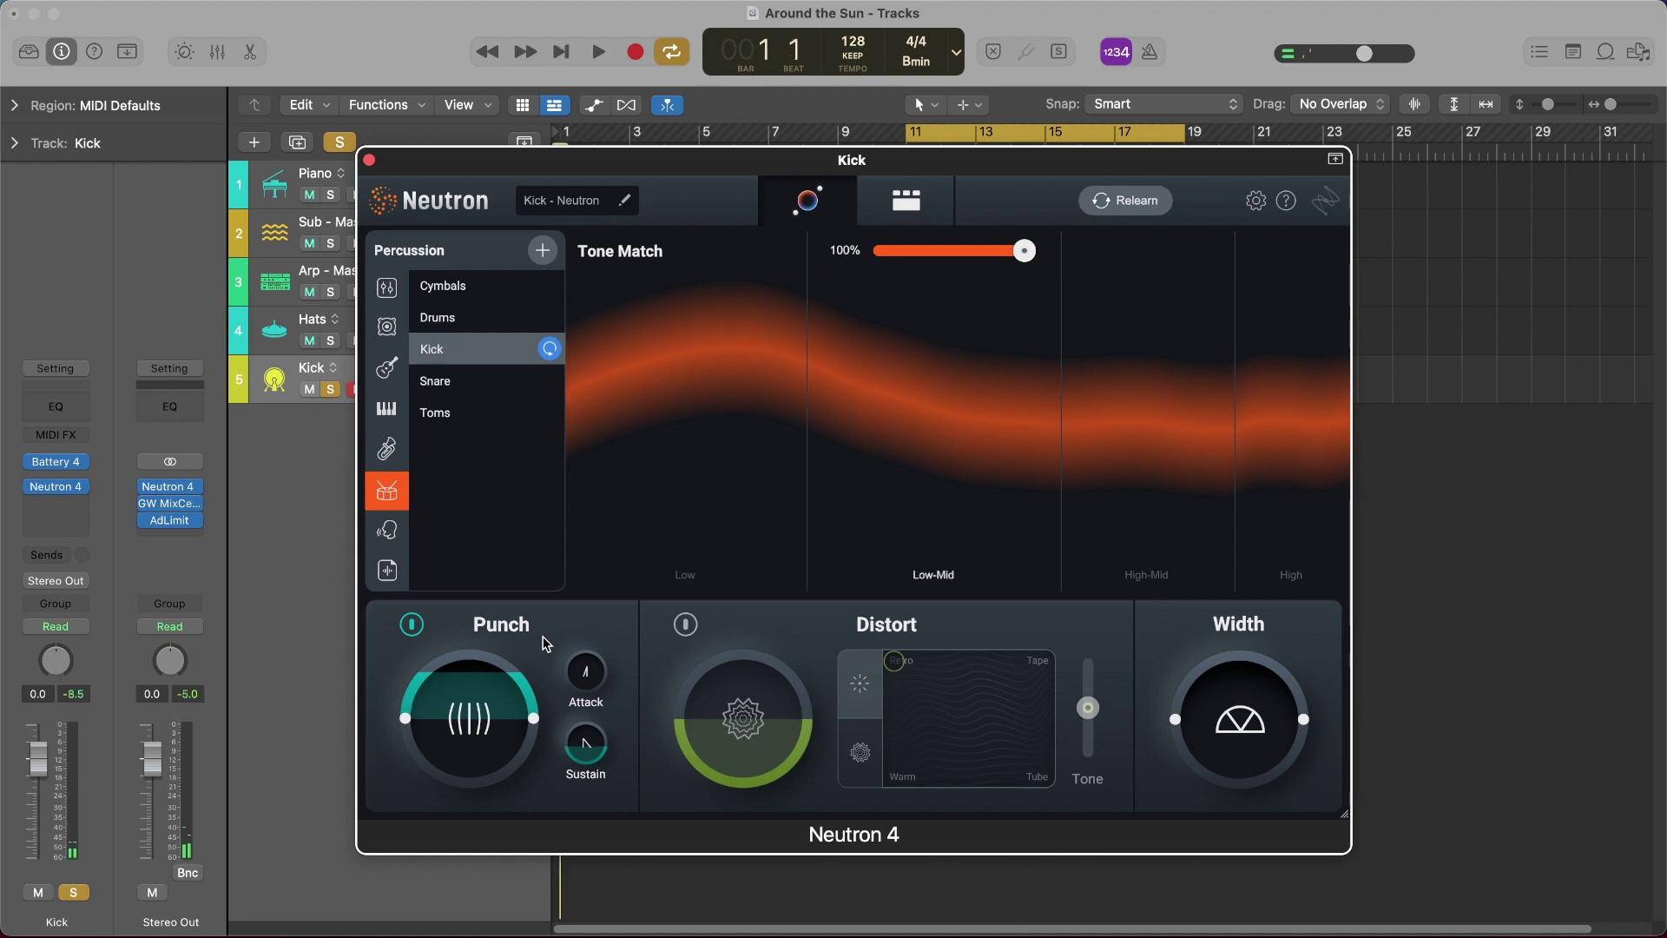
key("s")
key("space")
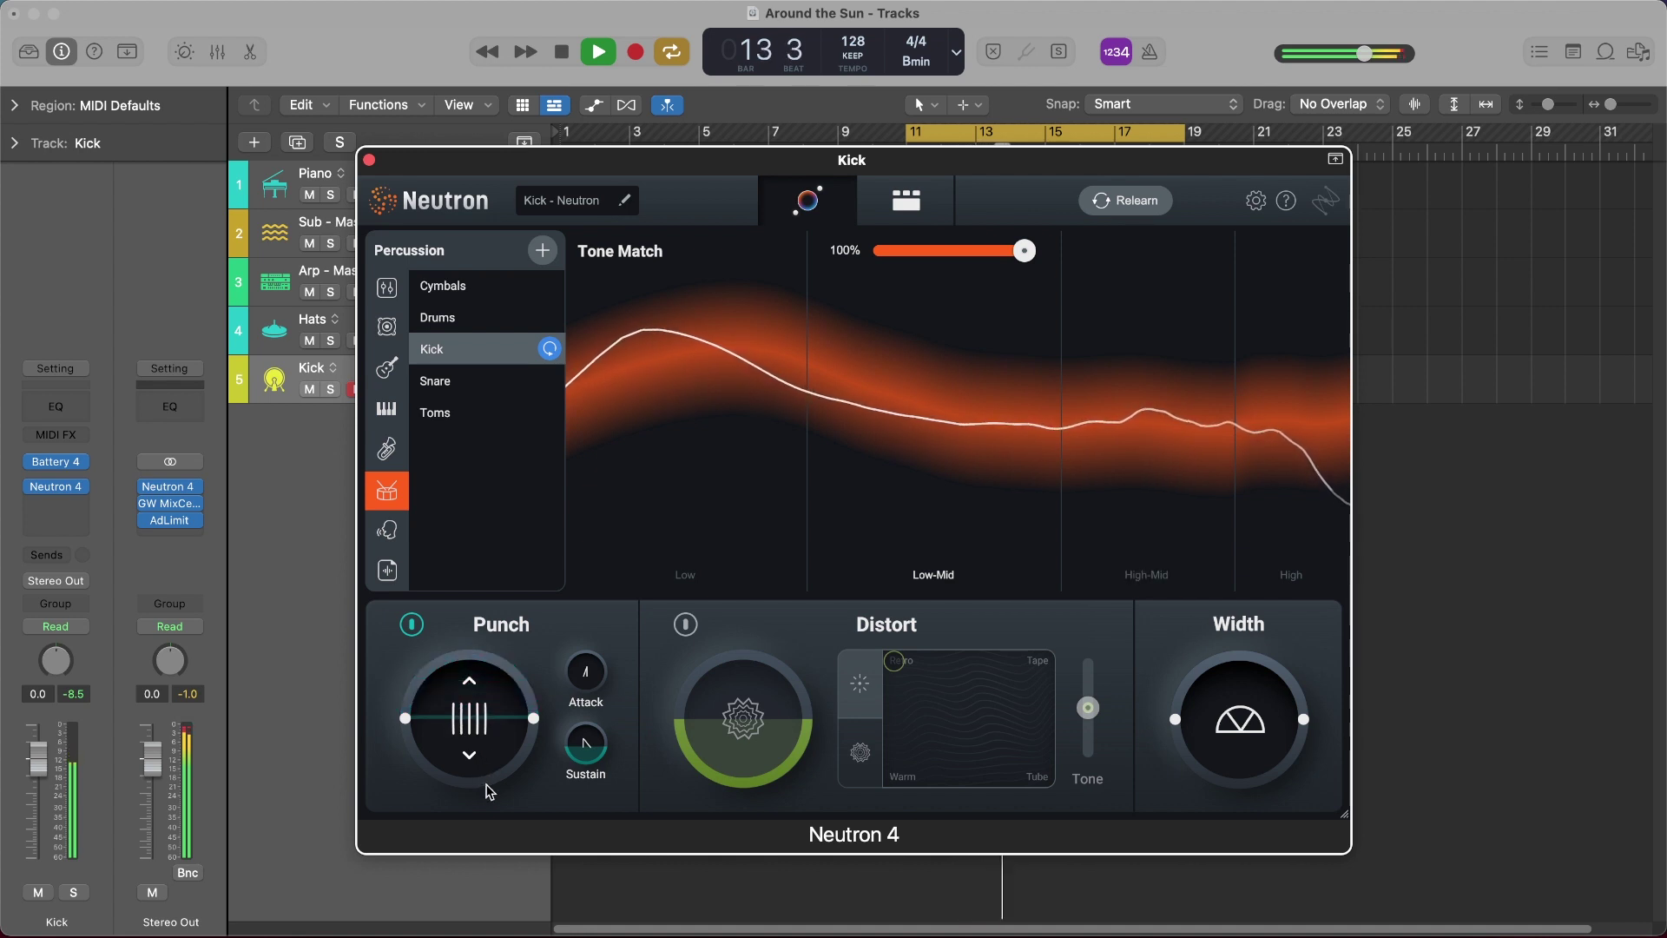
left_click_drag(489, 790, 510, 733)
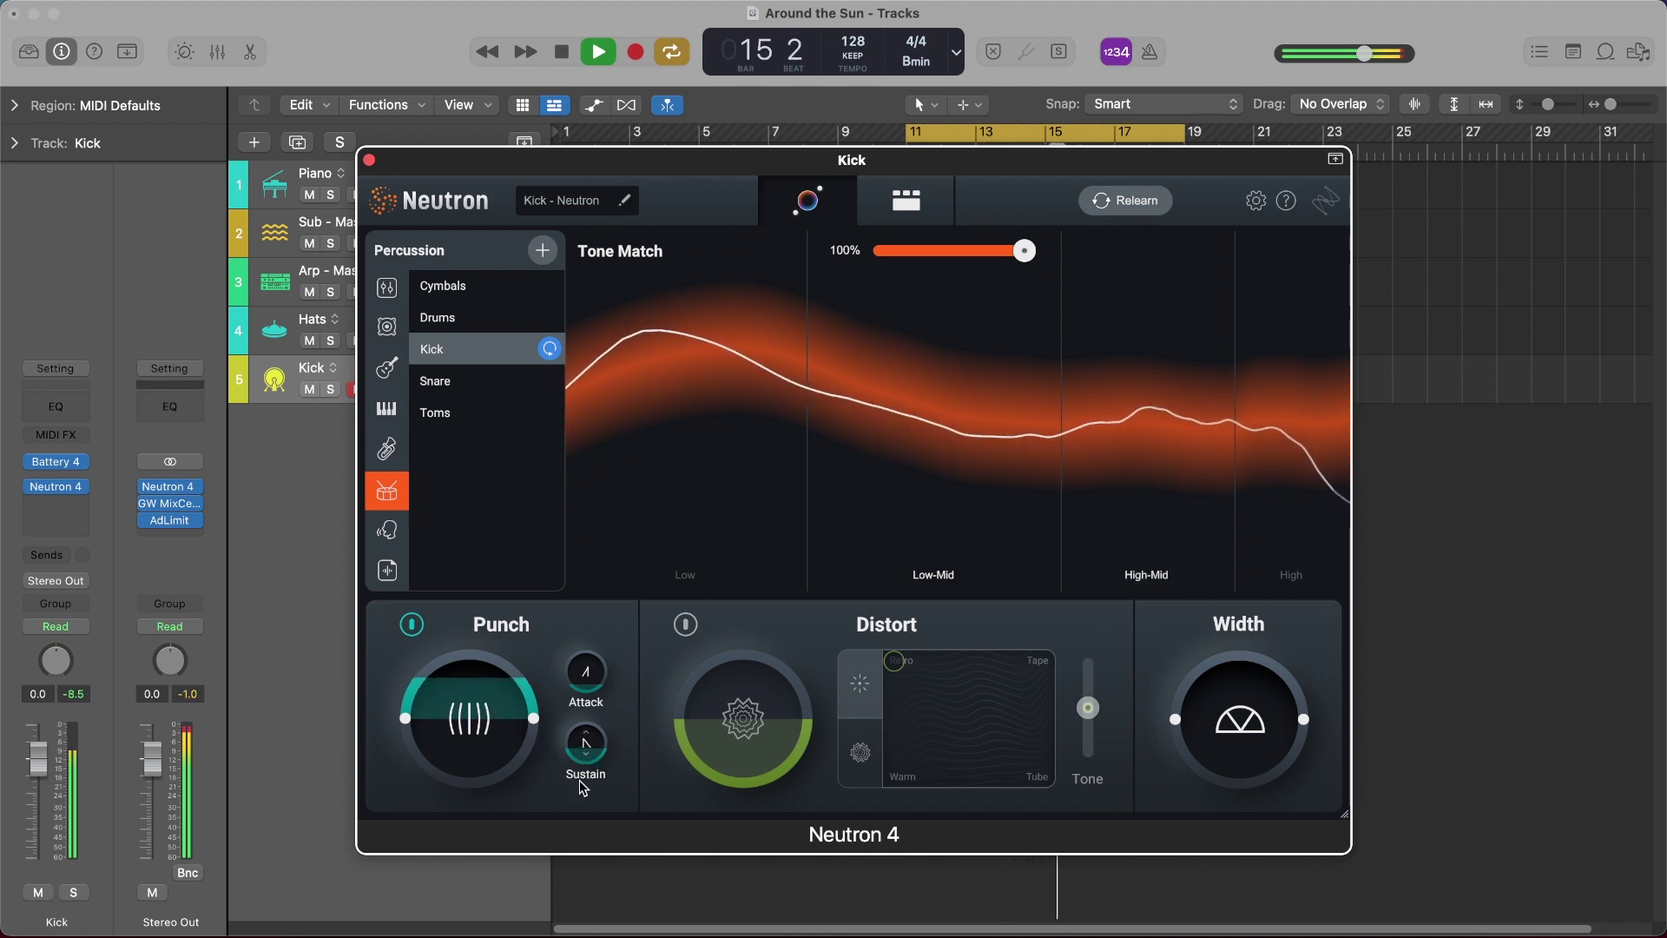
key("space")
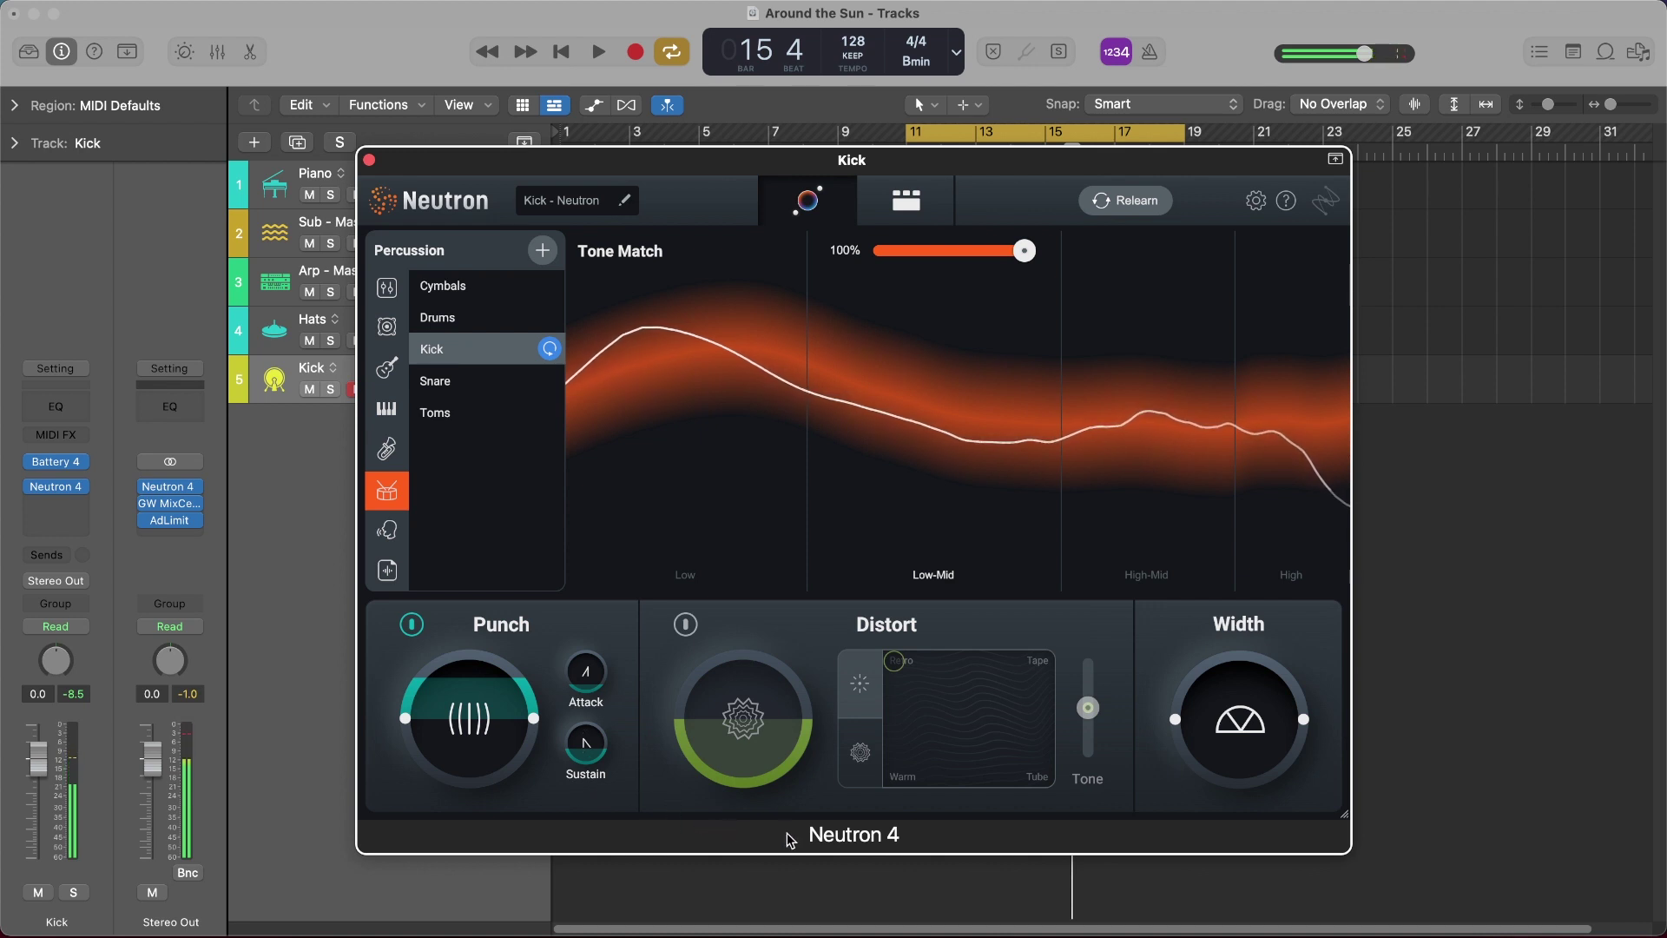
Open Neutron 4 on the Sub - Massive X track and add a Compressor 1 module (Vintage, 6.0:1)
key("super+w")
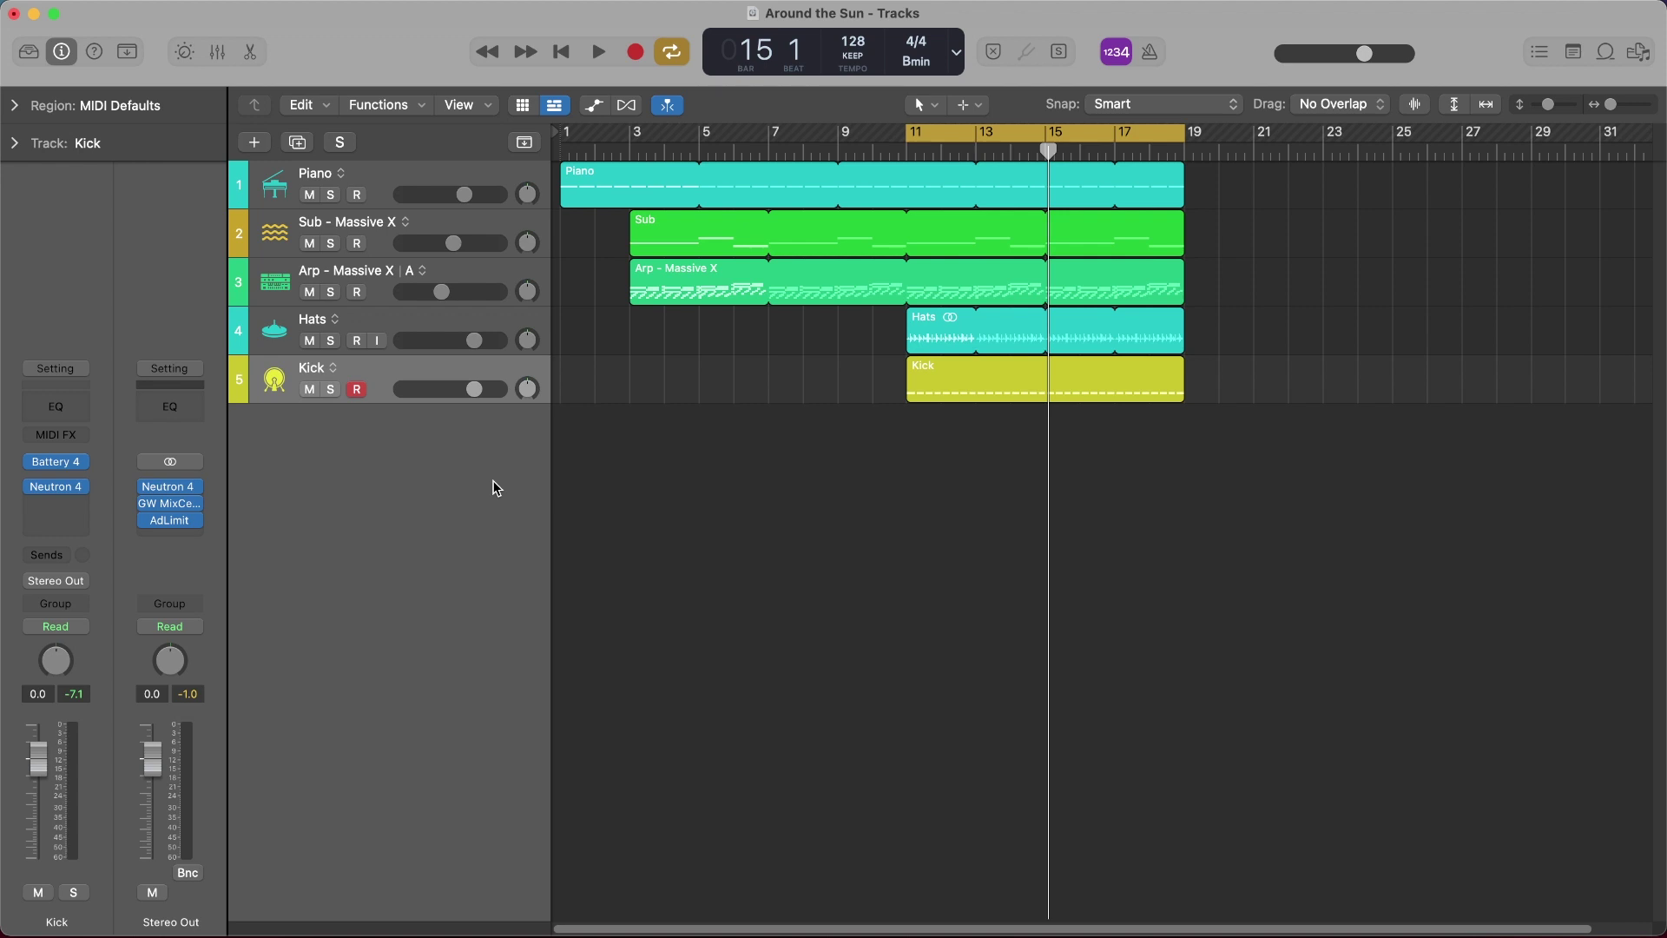
left_click(454, 225)
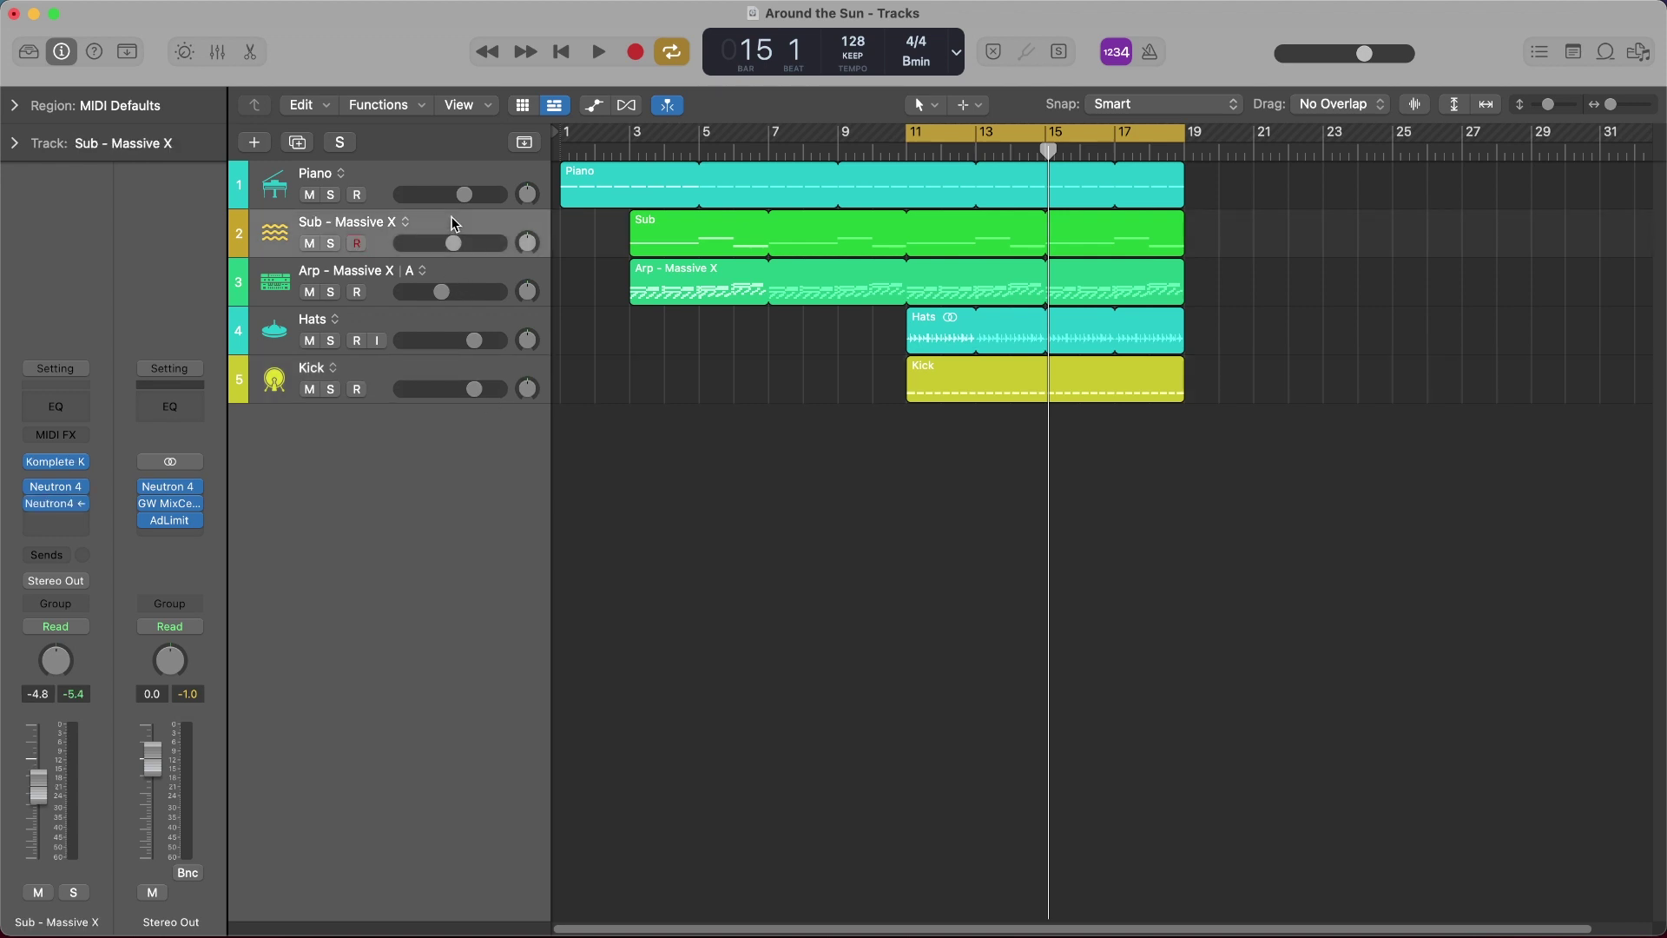
left_click(57, 488)
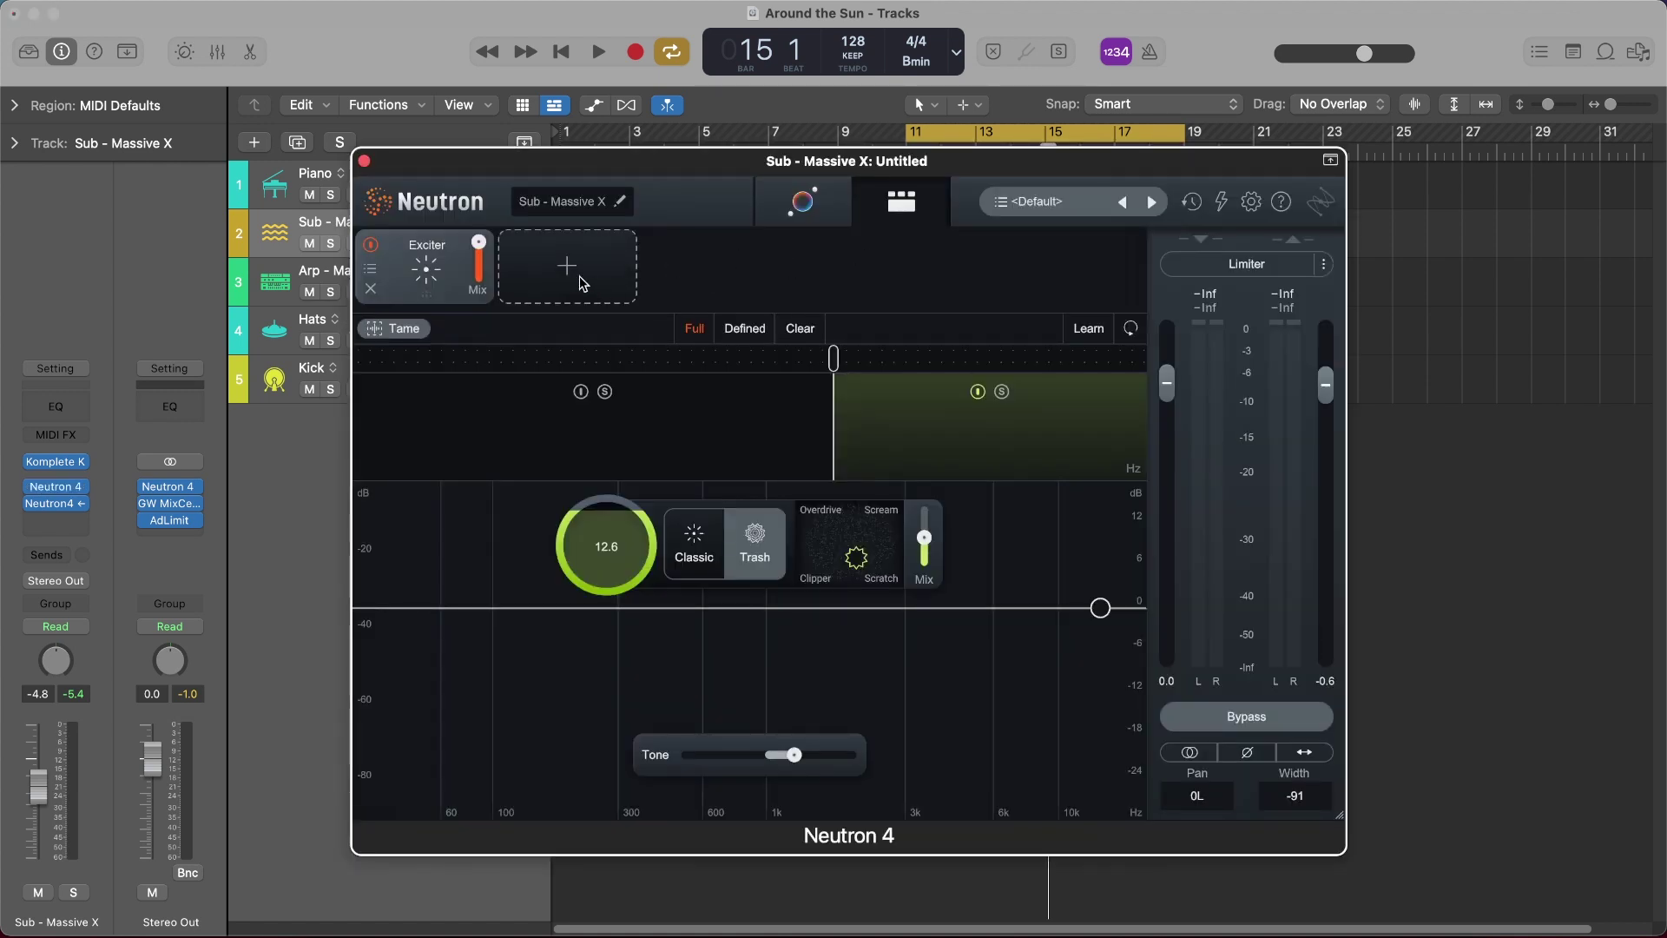
left_click(565, 267)
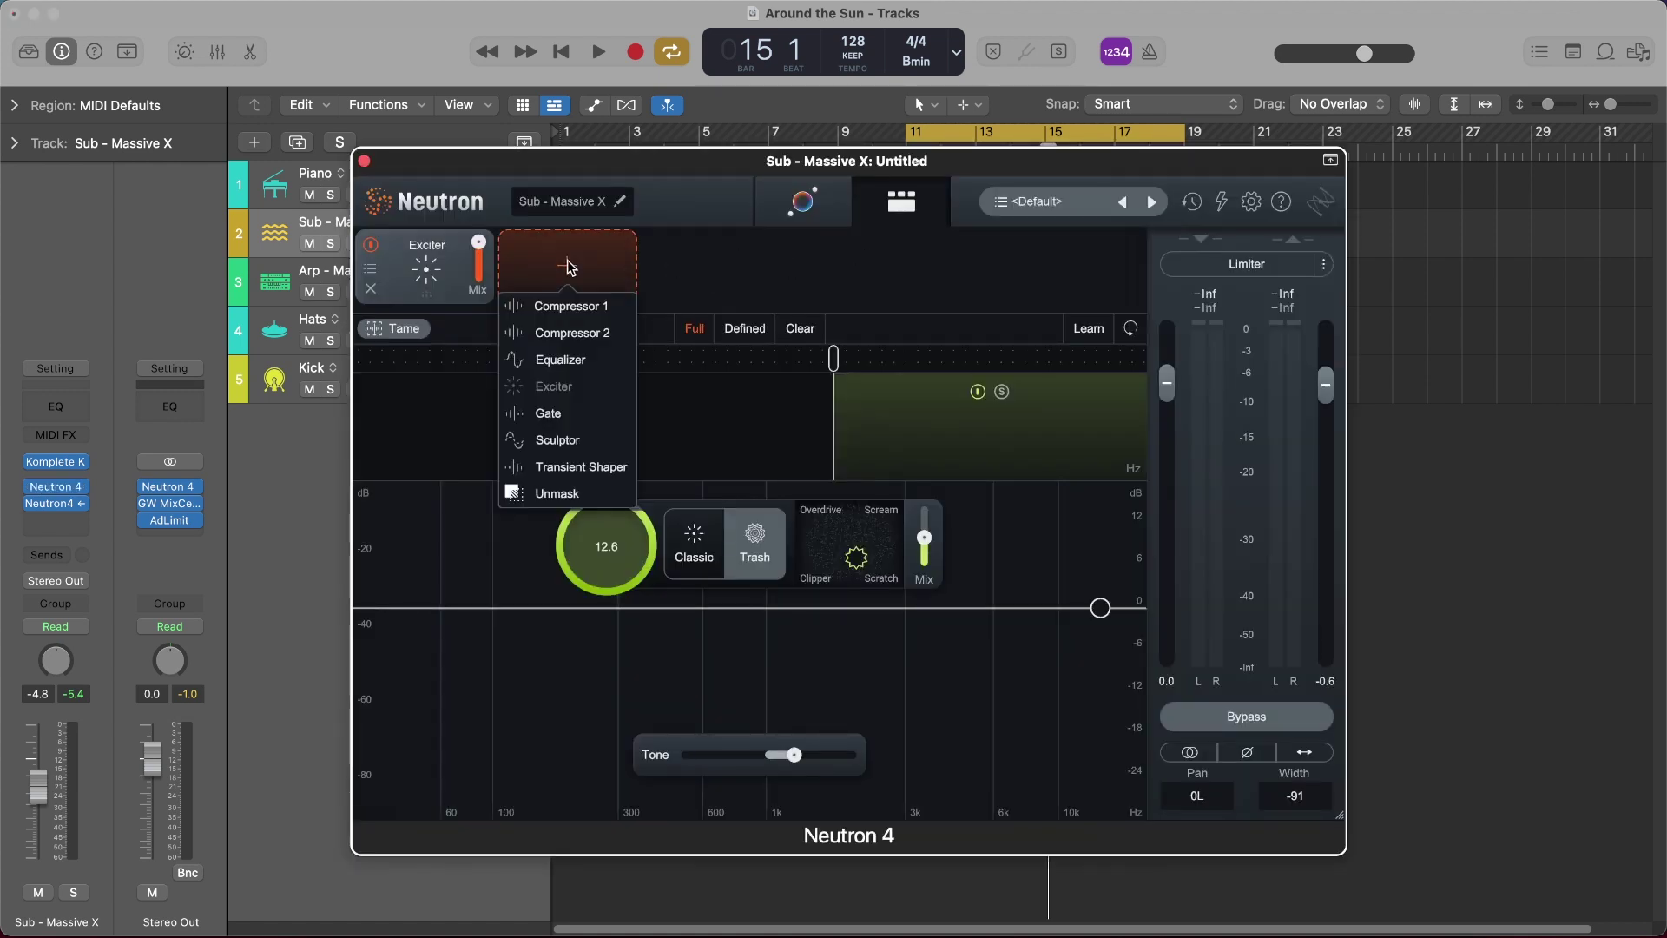
left_click(584, 314)
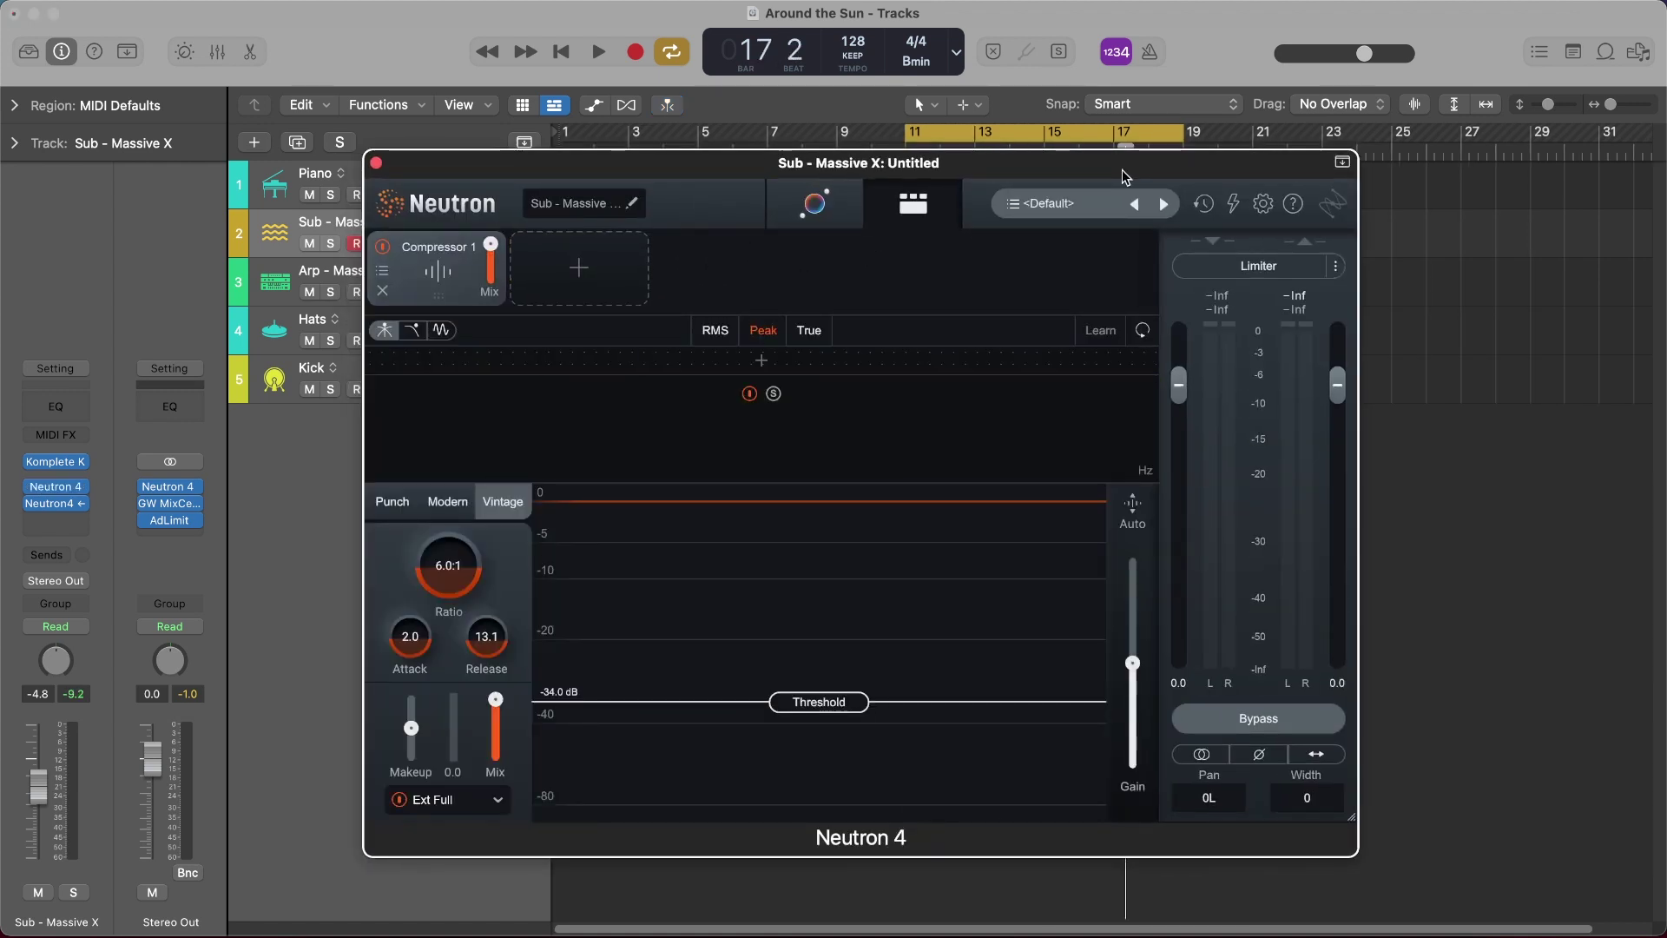
Set the Sub Neutron's Side Chain input to Inst > Kick (Inst 5) from the plugin header
left_click(1342, 163)
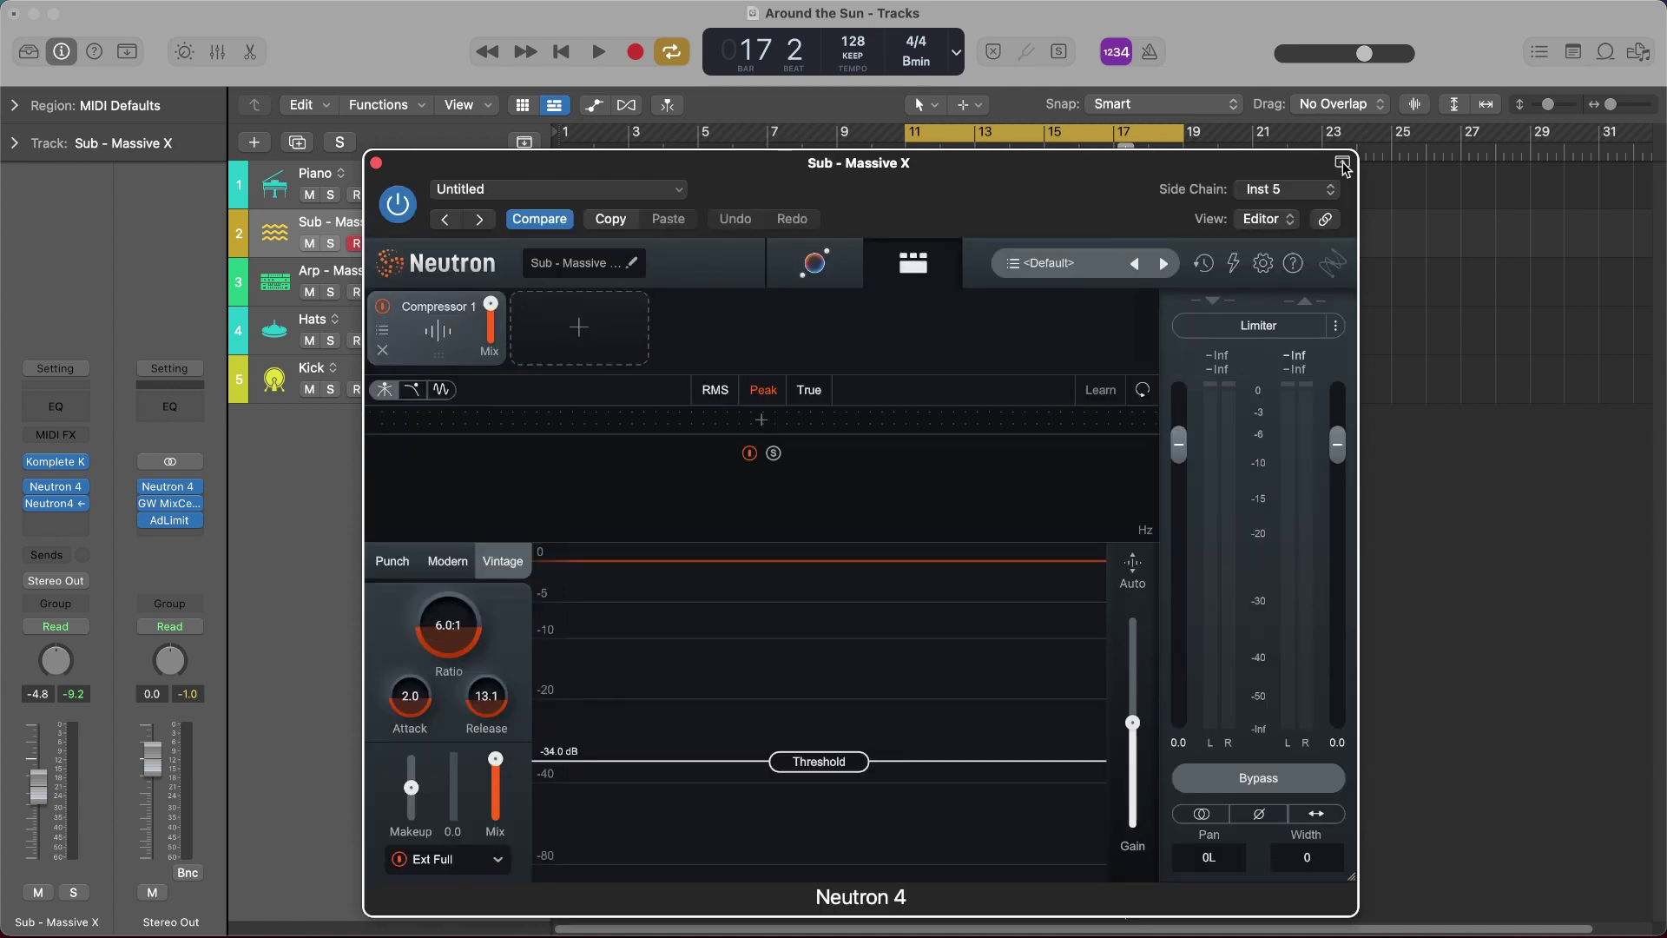
left_click(1306, 191)
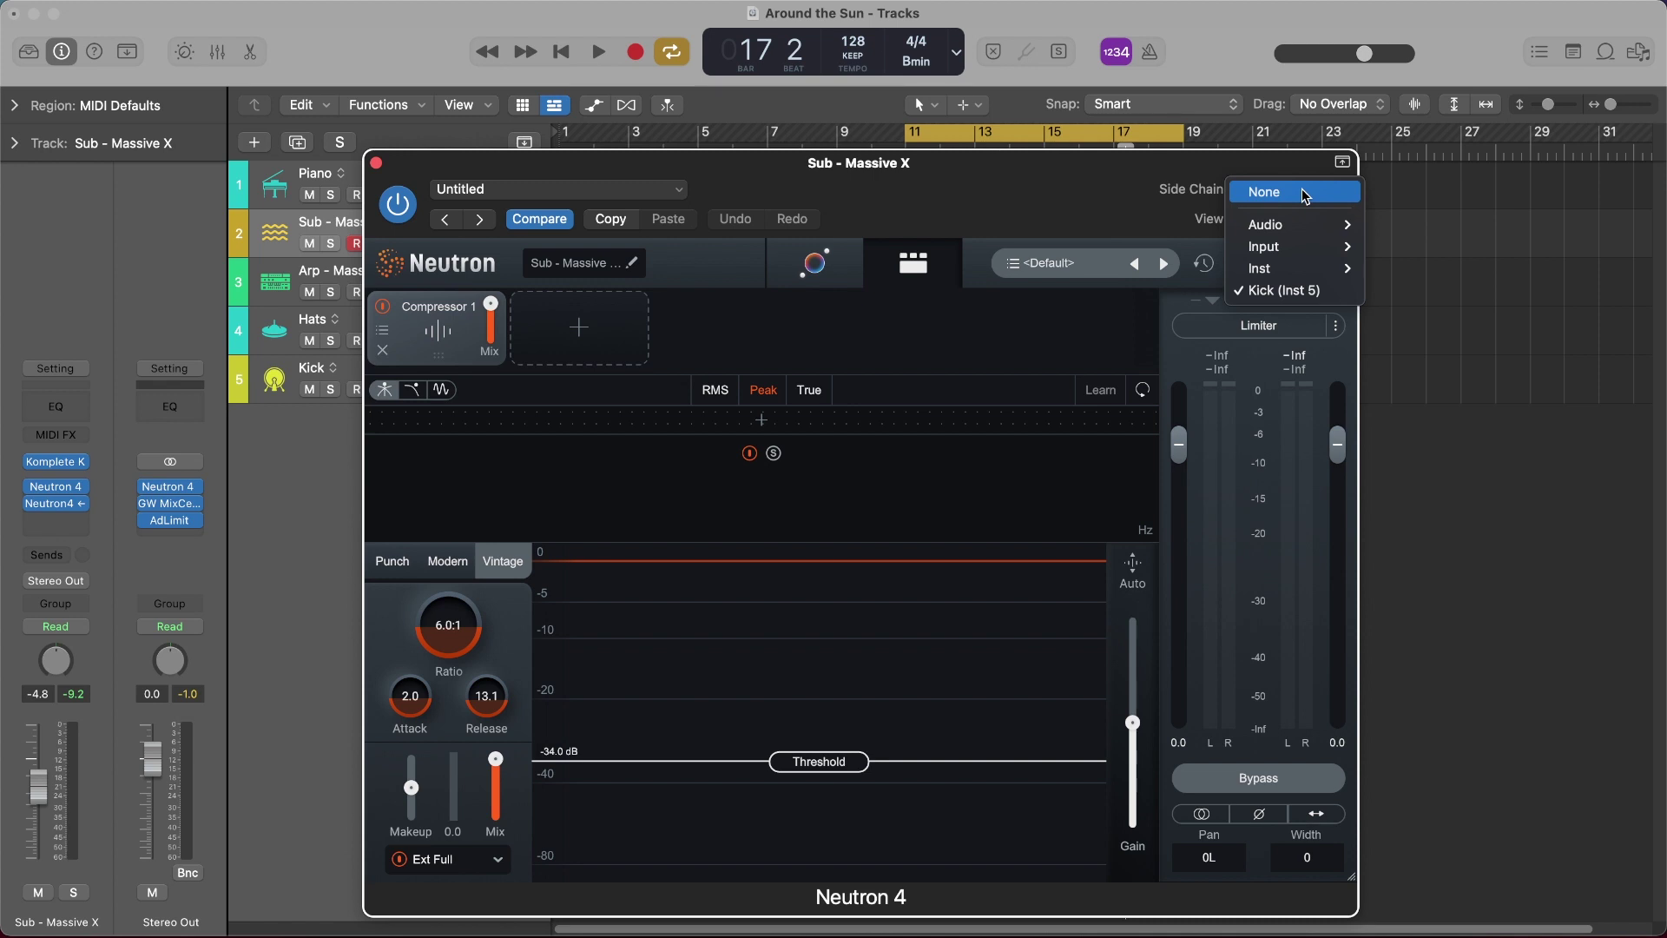
mouse_move(1300, 269)
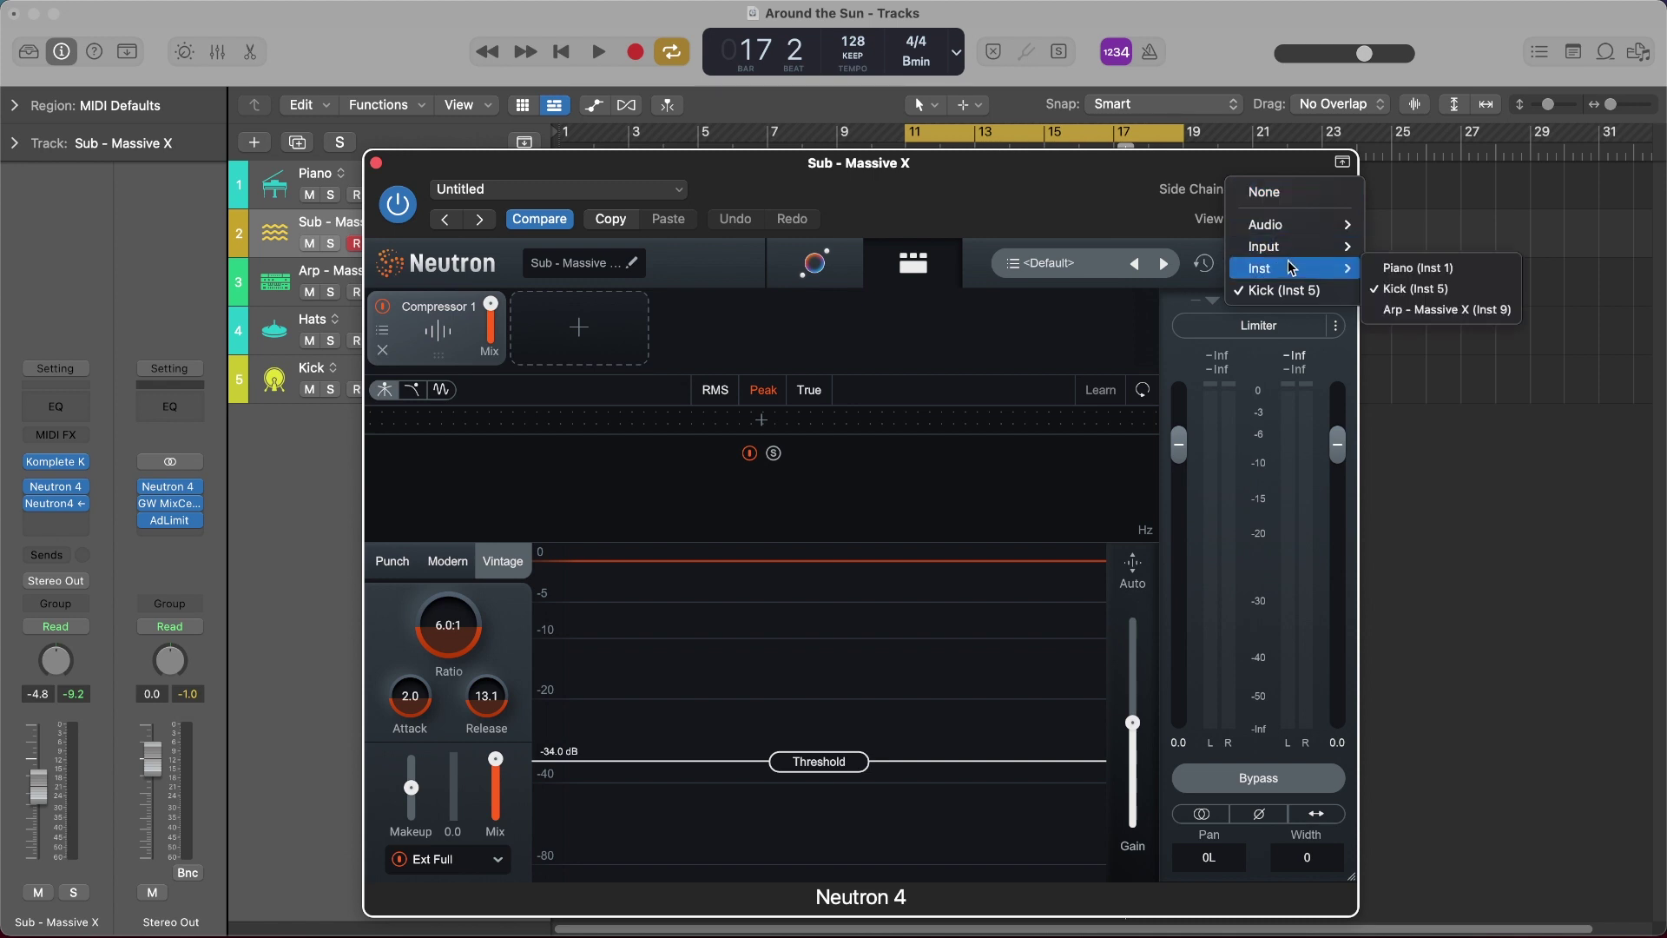
left_click(1445, 294)
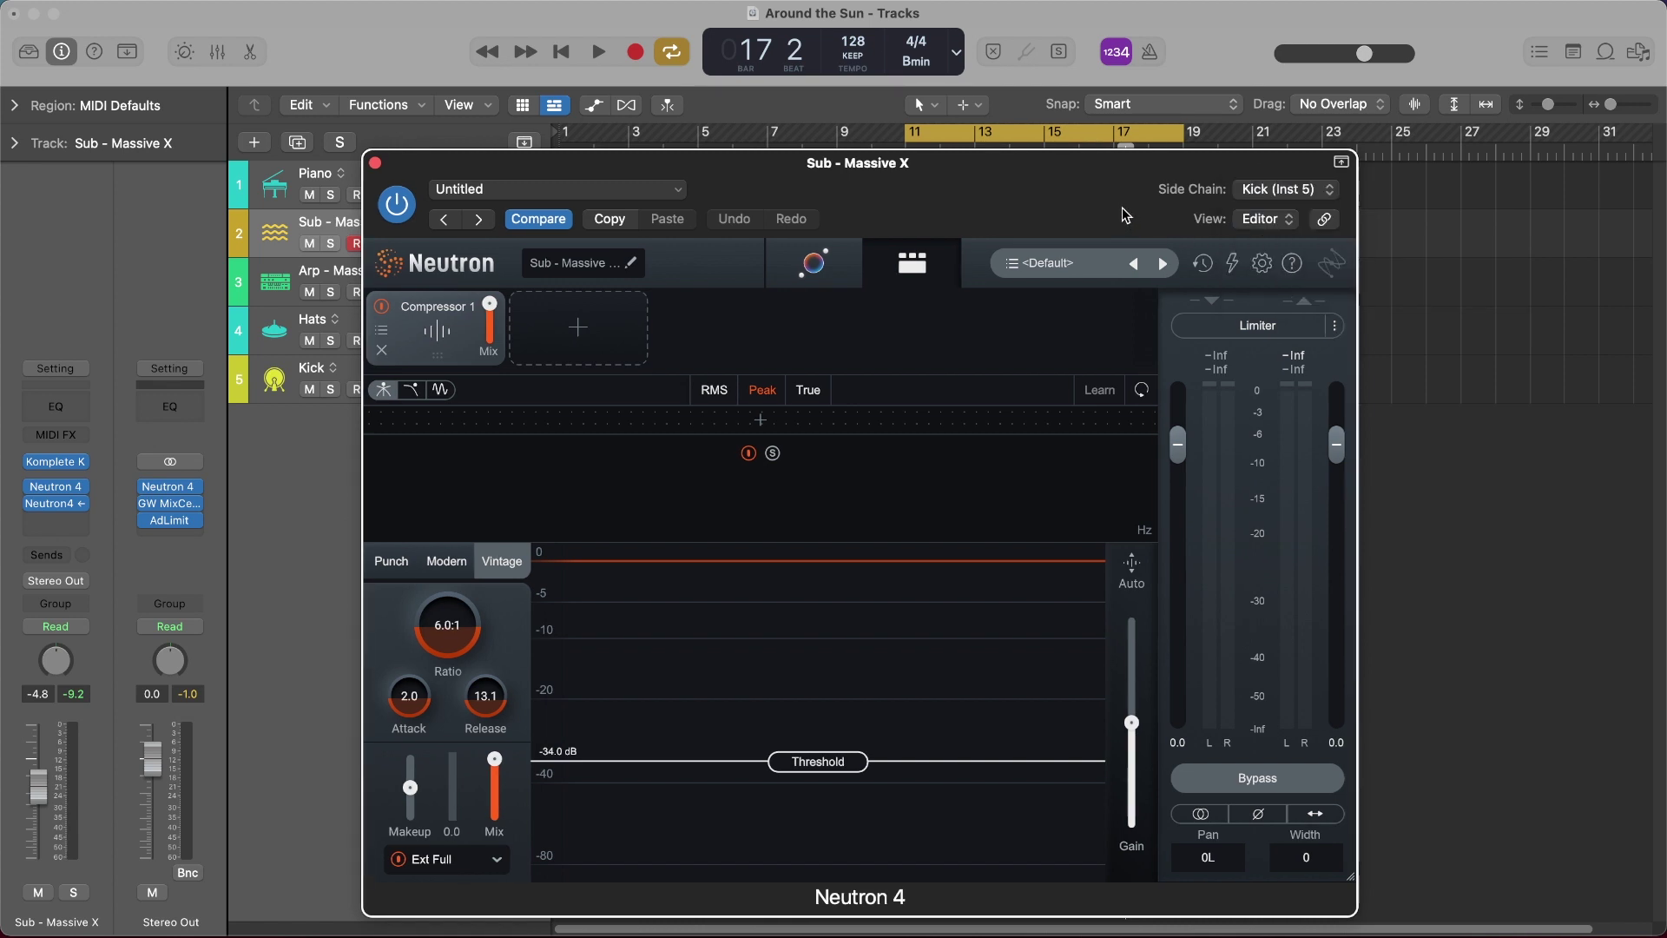
left_click(1342, 163)
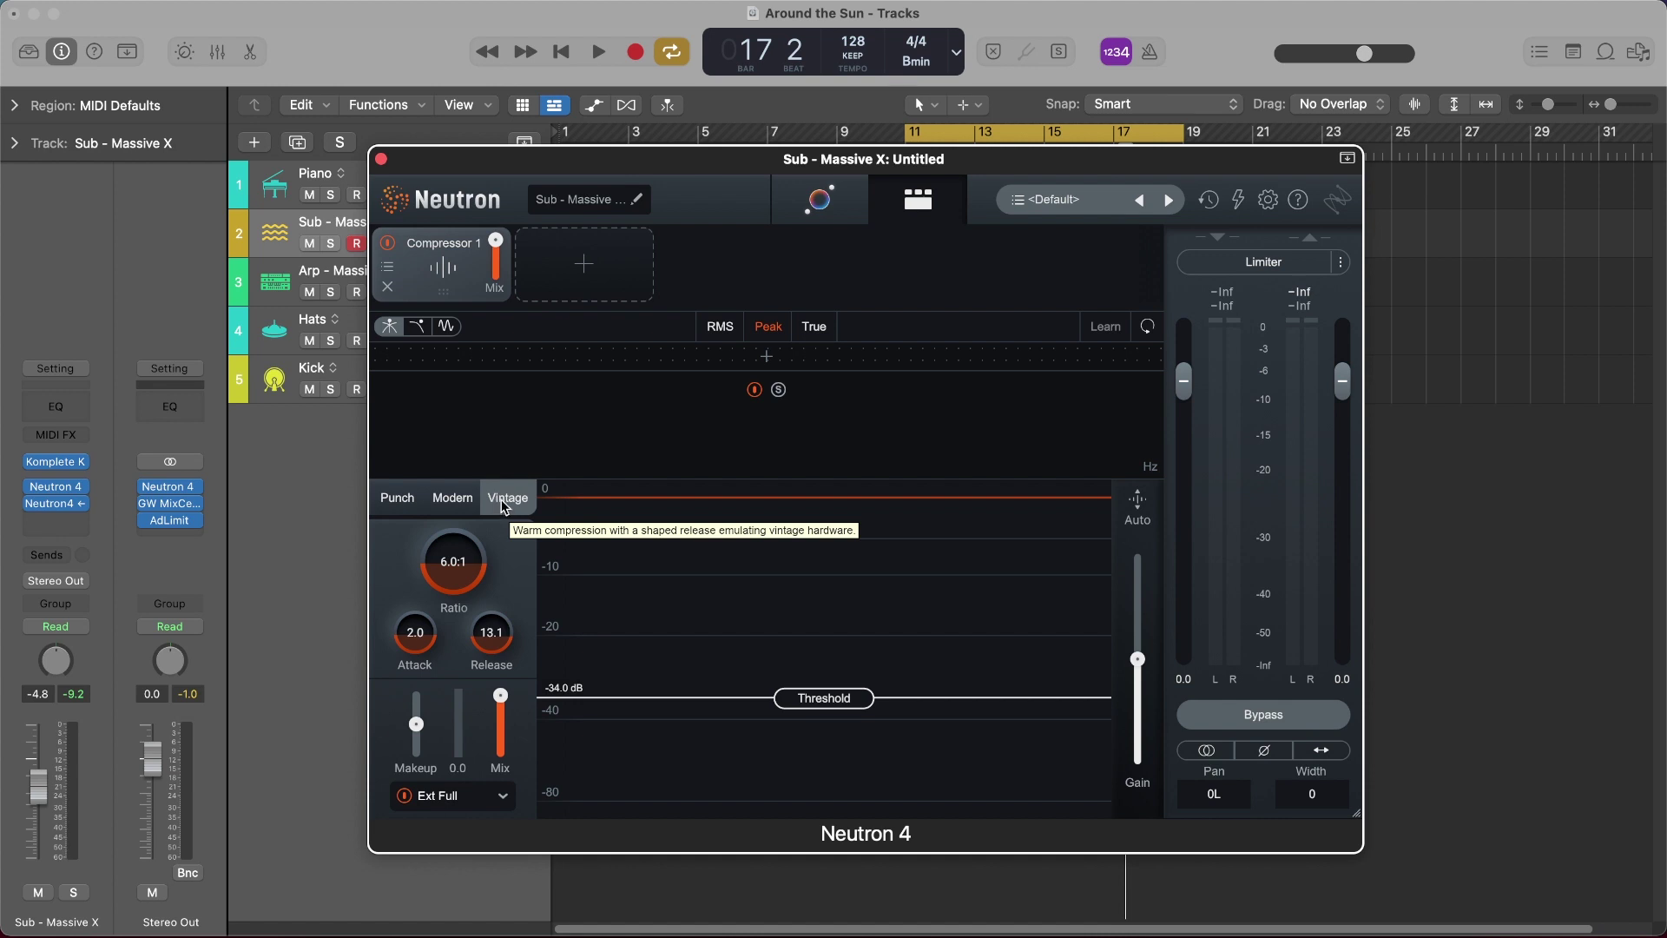
Re-enable the Ext Full sidechain on the Sub compressor and play back to hear the ducking
left_click(404, 797)
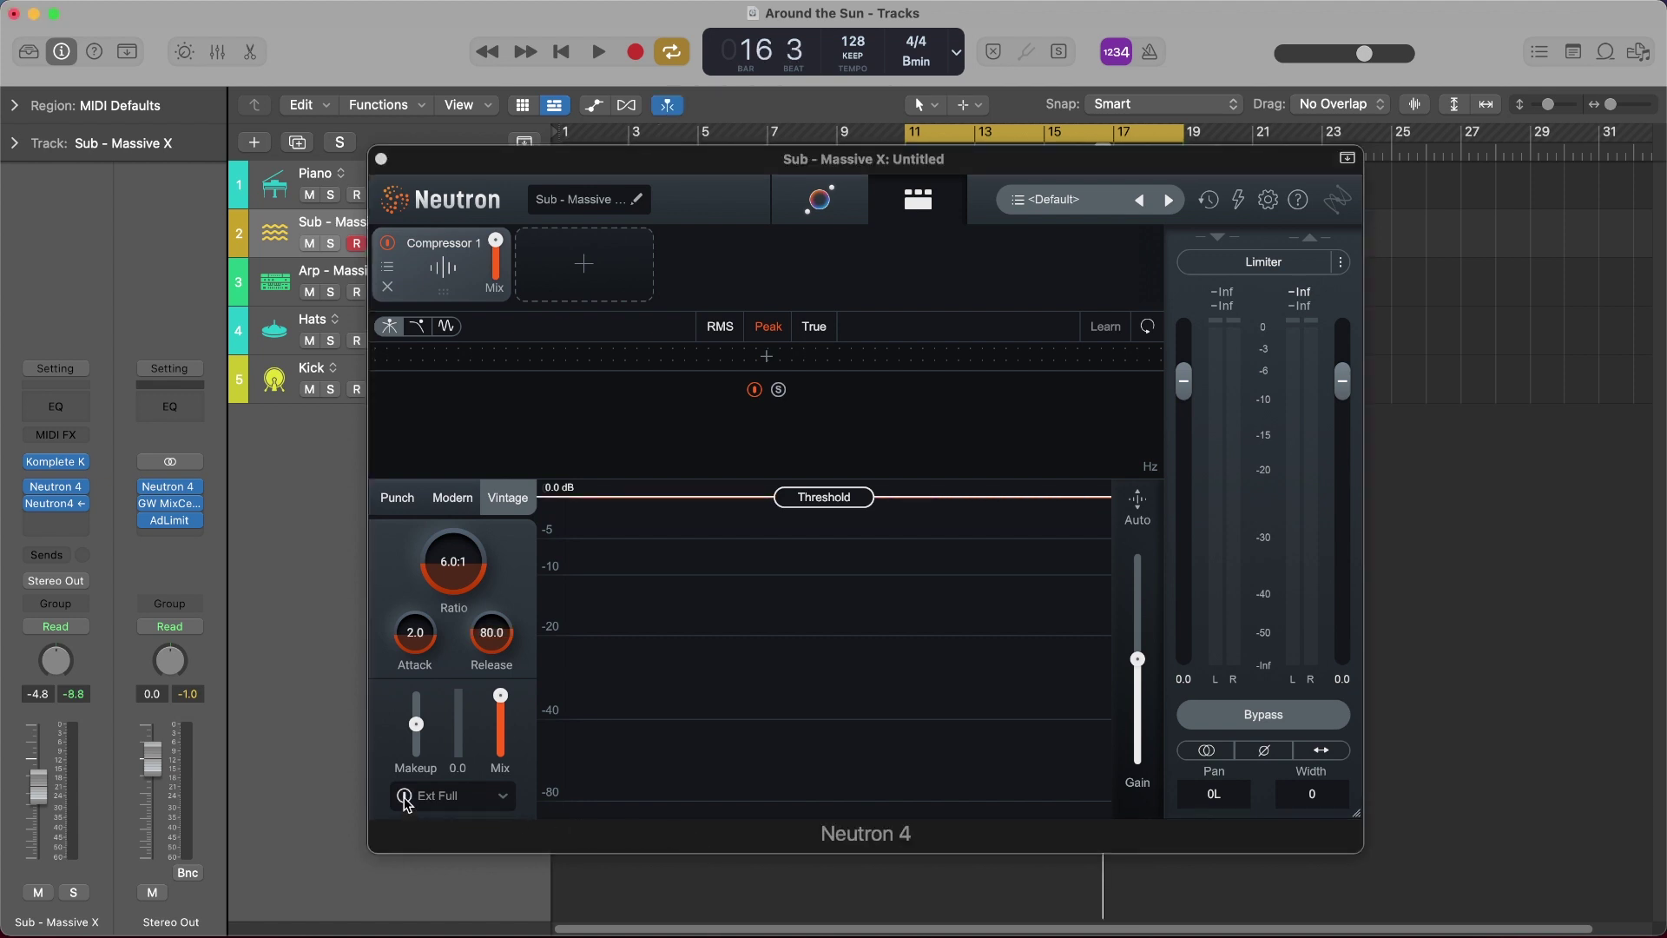
left_click(403, 796)
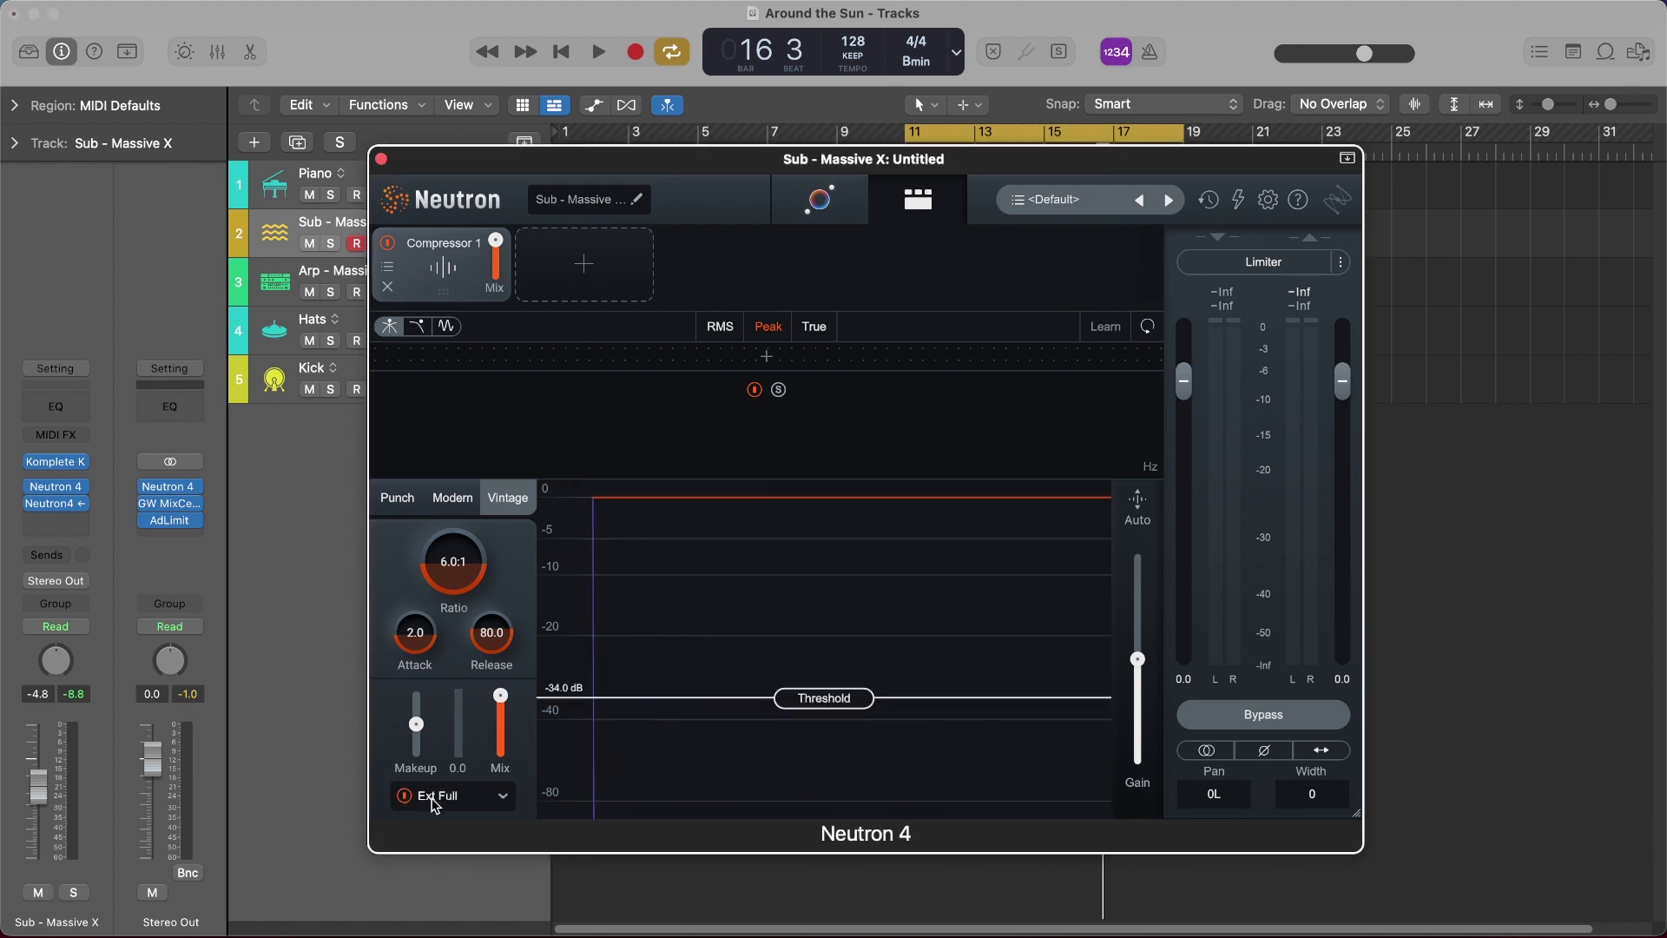
key("space")
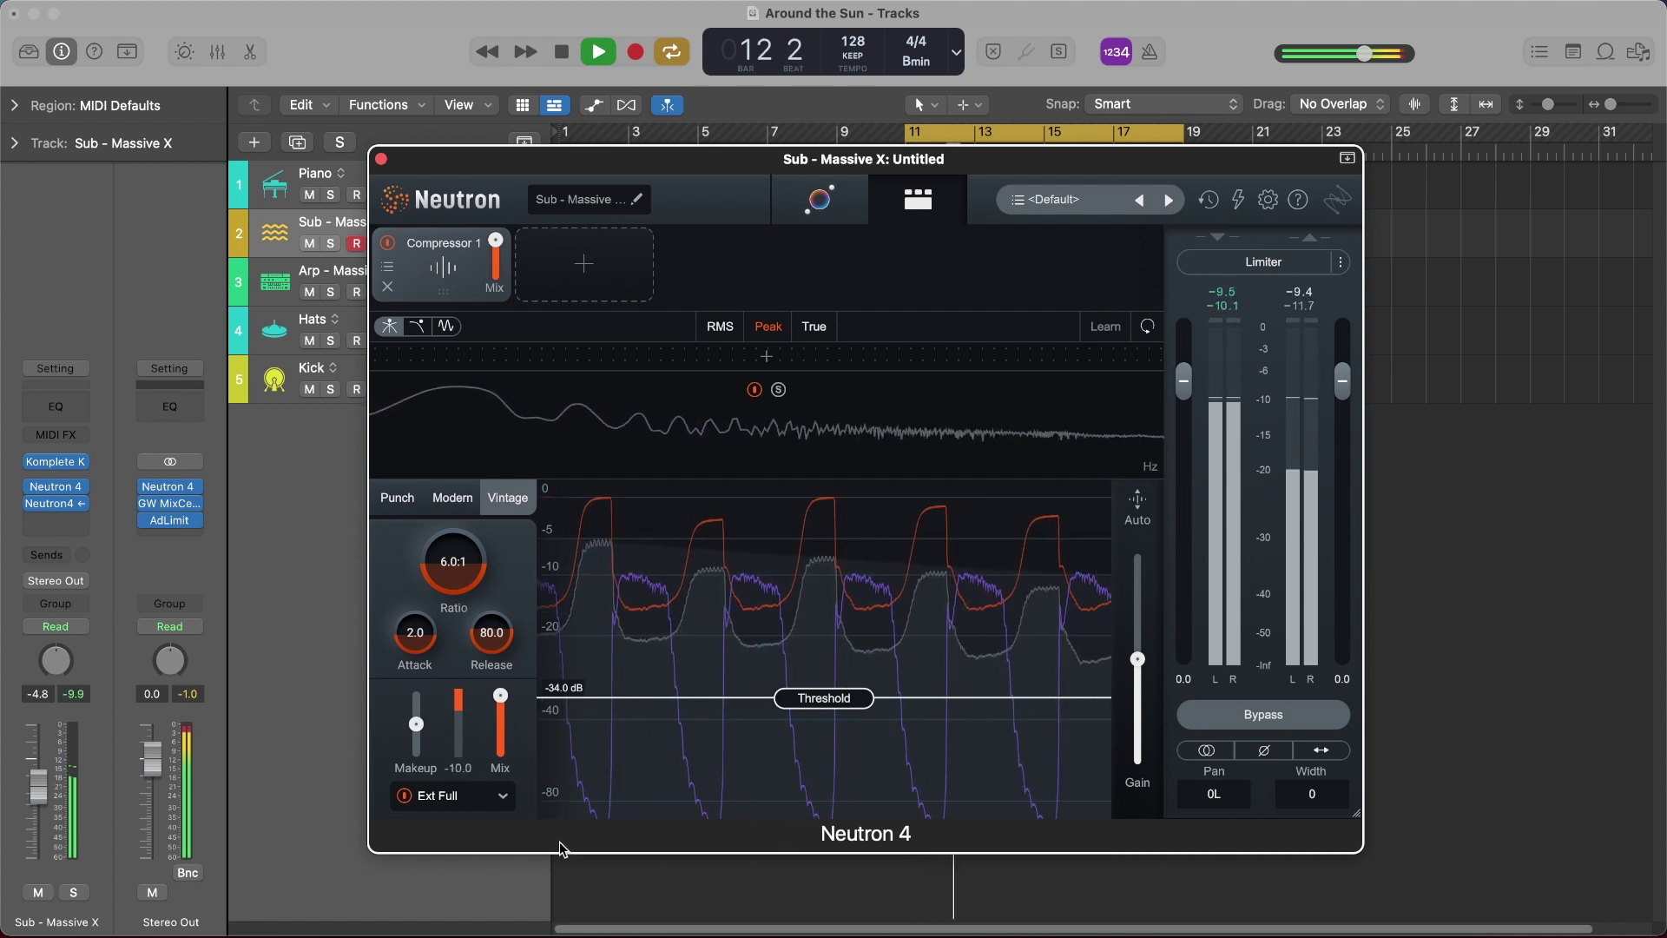
key("space")
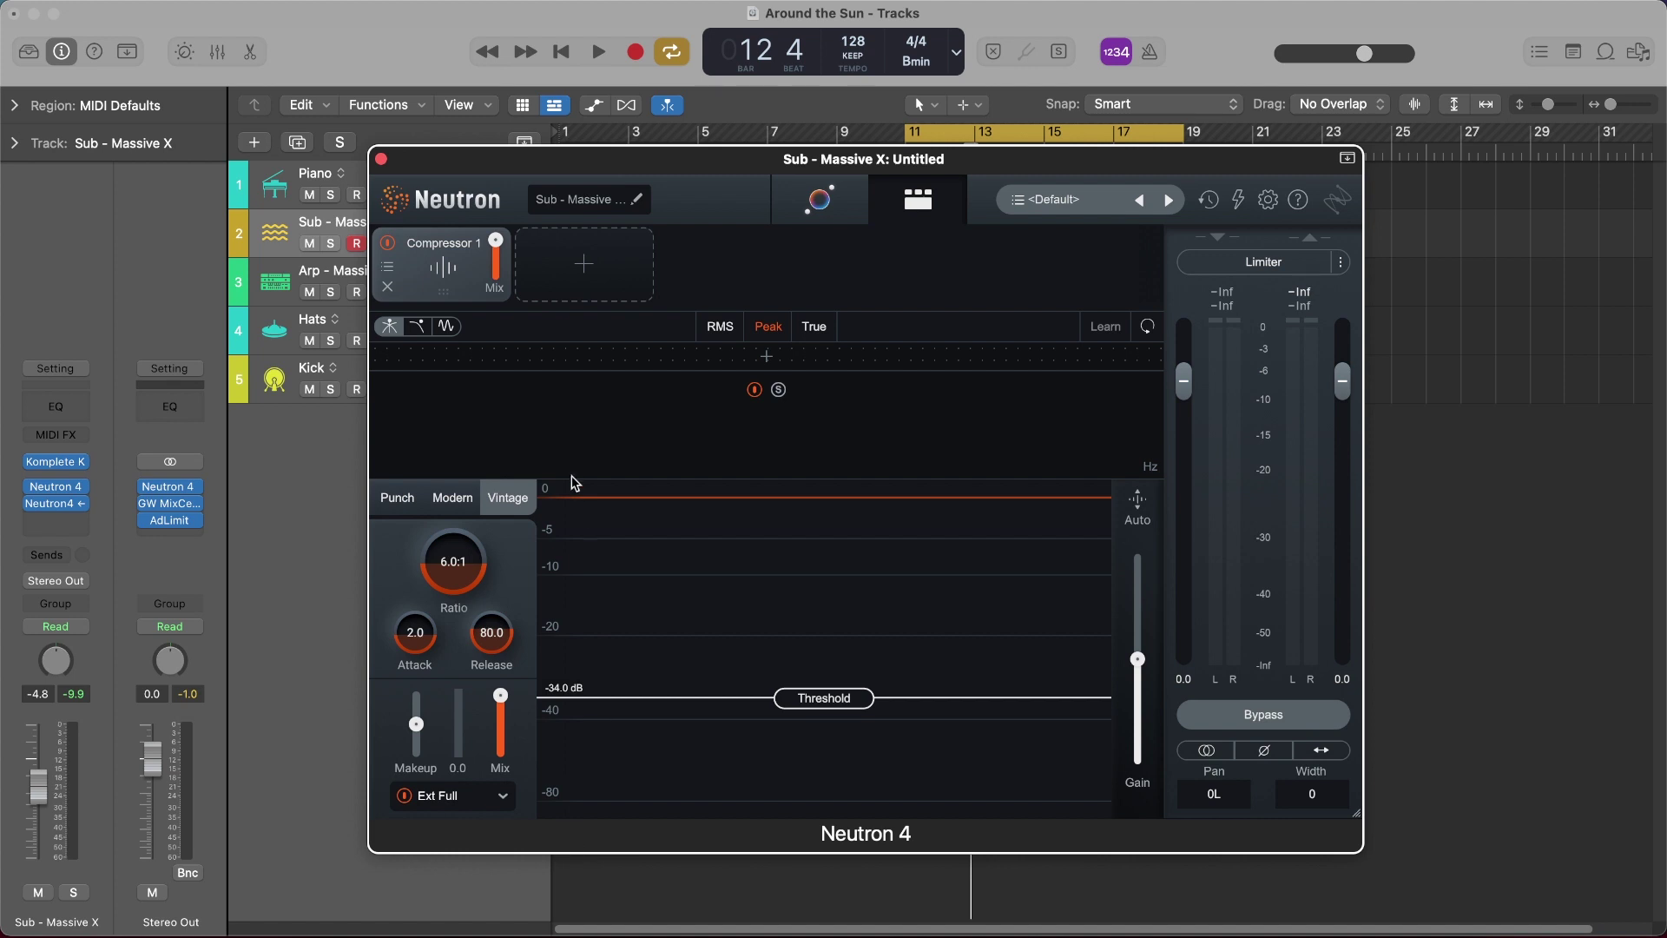
Show the Sub's output as an oscilloscope waveform and play back to watch it duck
left_click(446, 329)
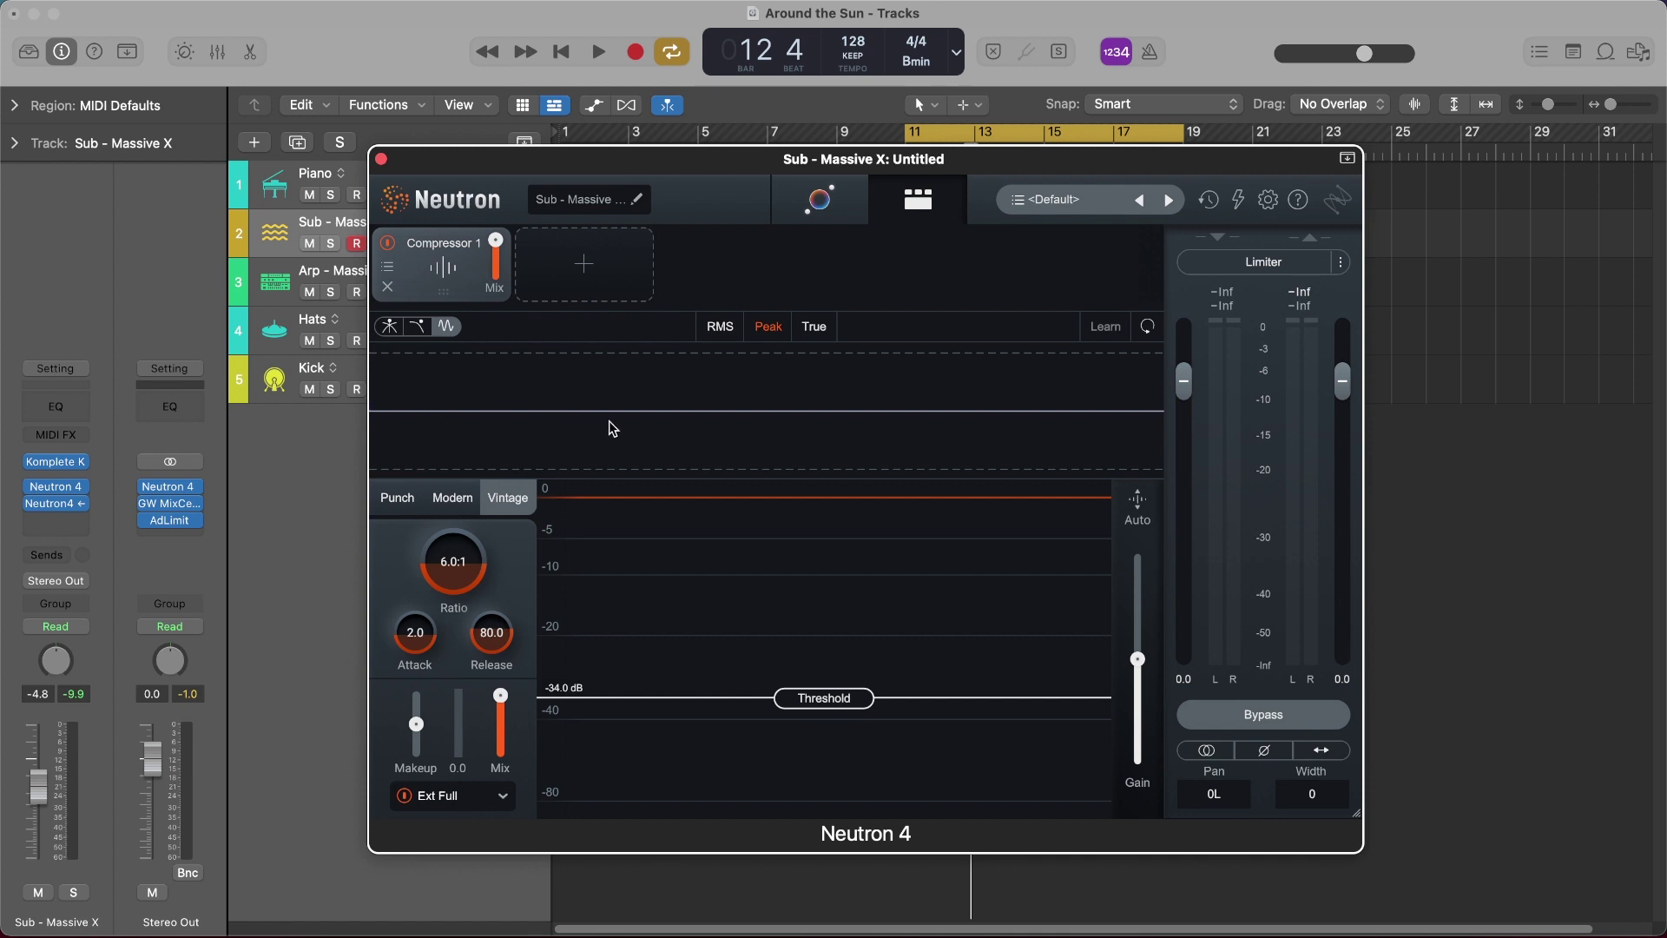
key("space")
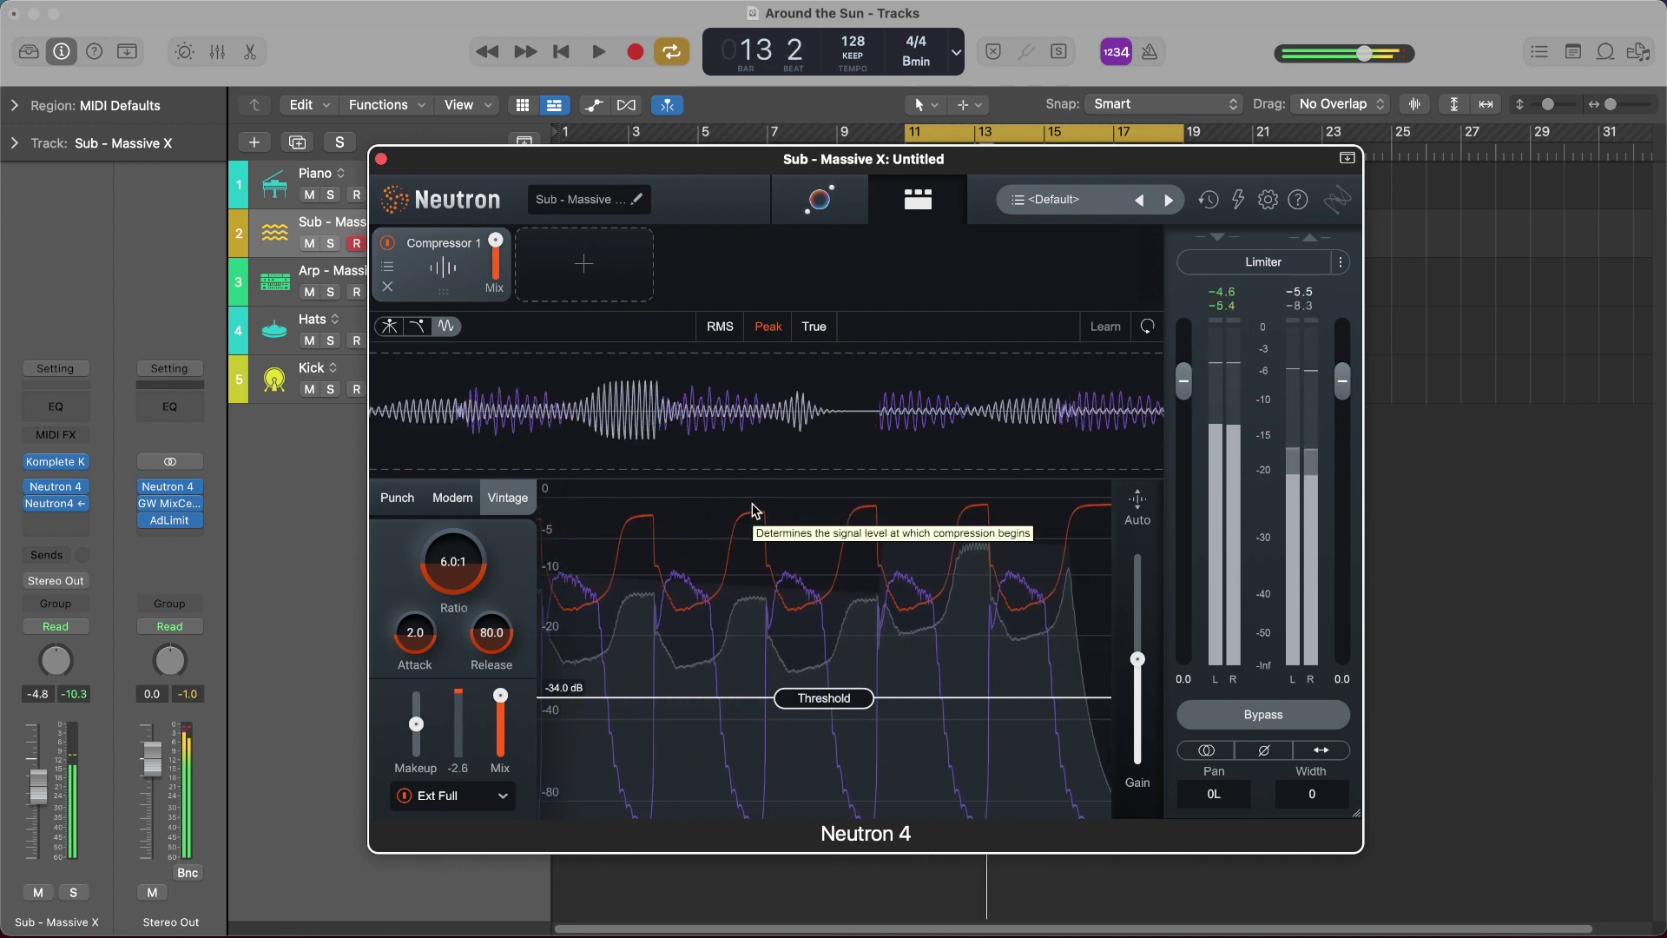
key("space")
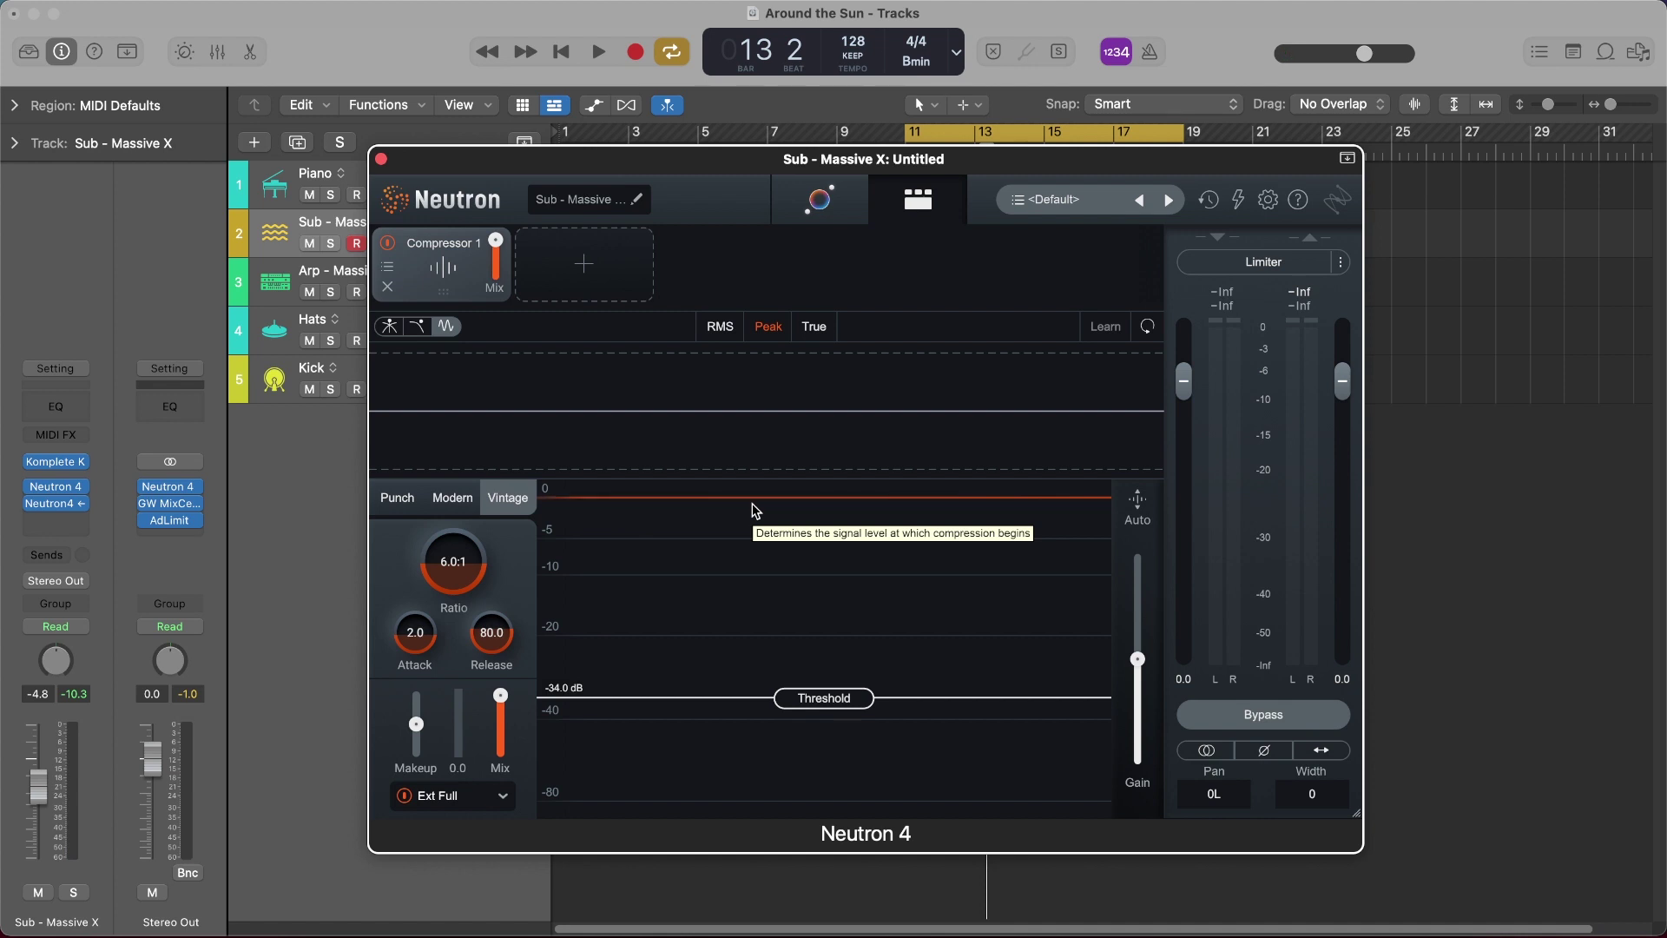
Bring Logic's tracks area forward to reach the Sub - Massive X track's first Neutron insert
left_click(1463, 573)
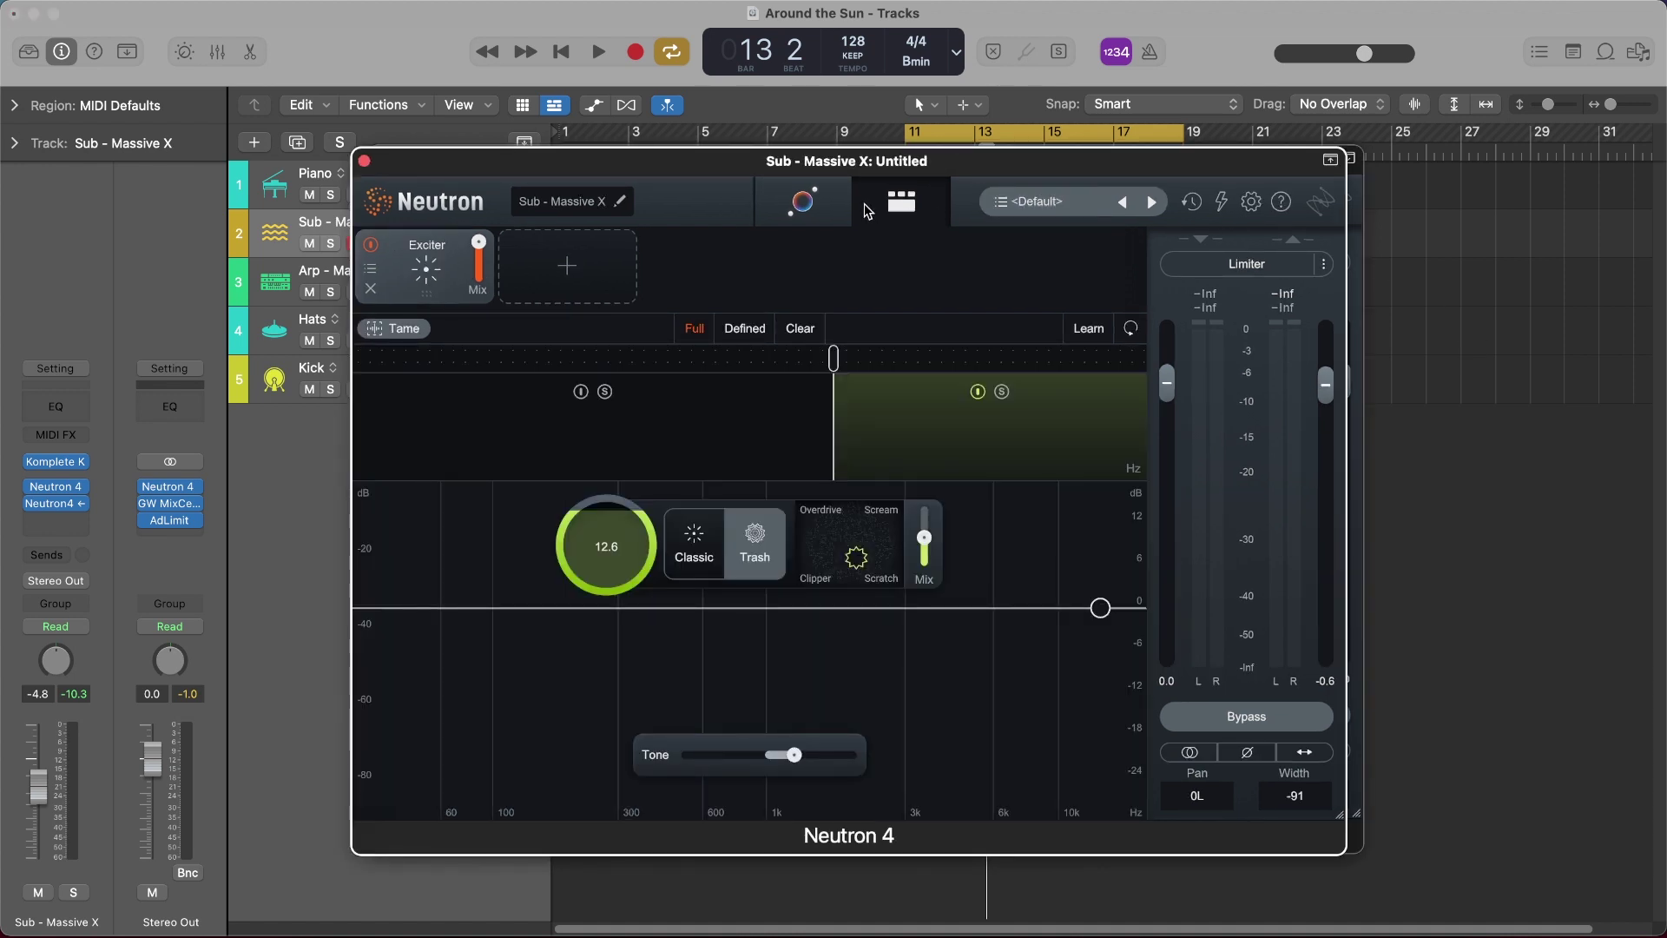
Show the Assistant view, then move the plugin to the Piano track's Neutron instance
left_click(811, 205)
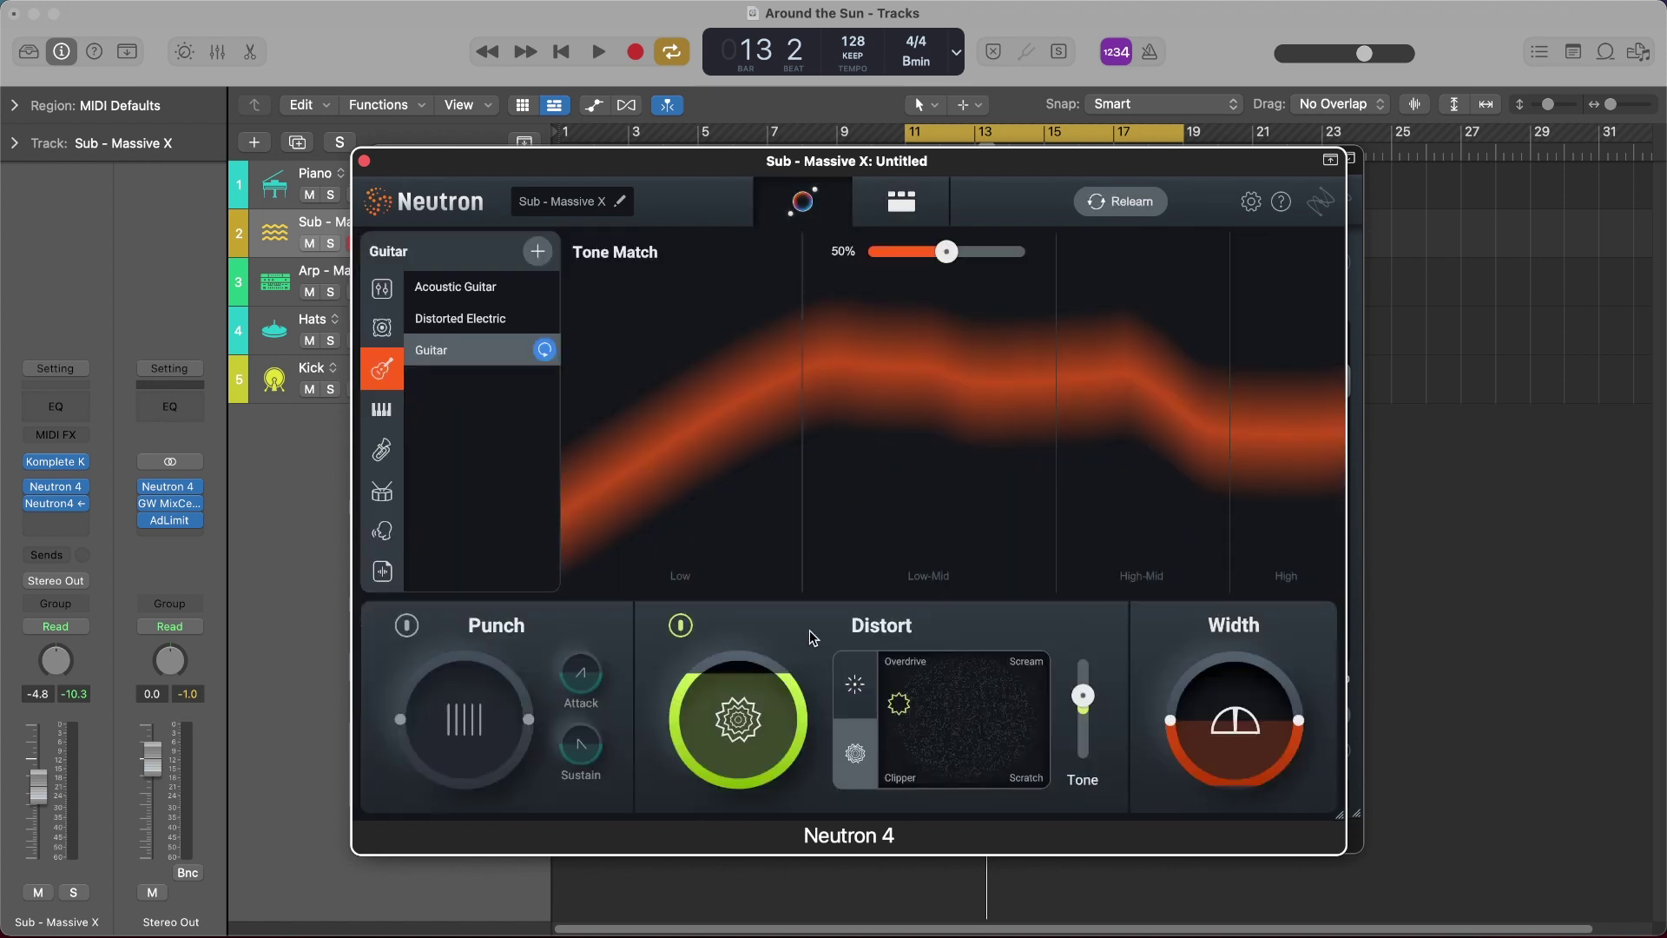
key("Up")
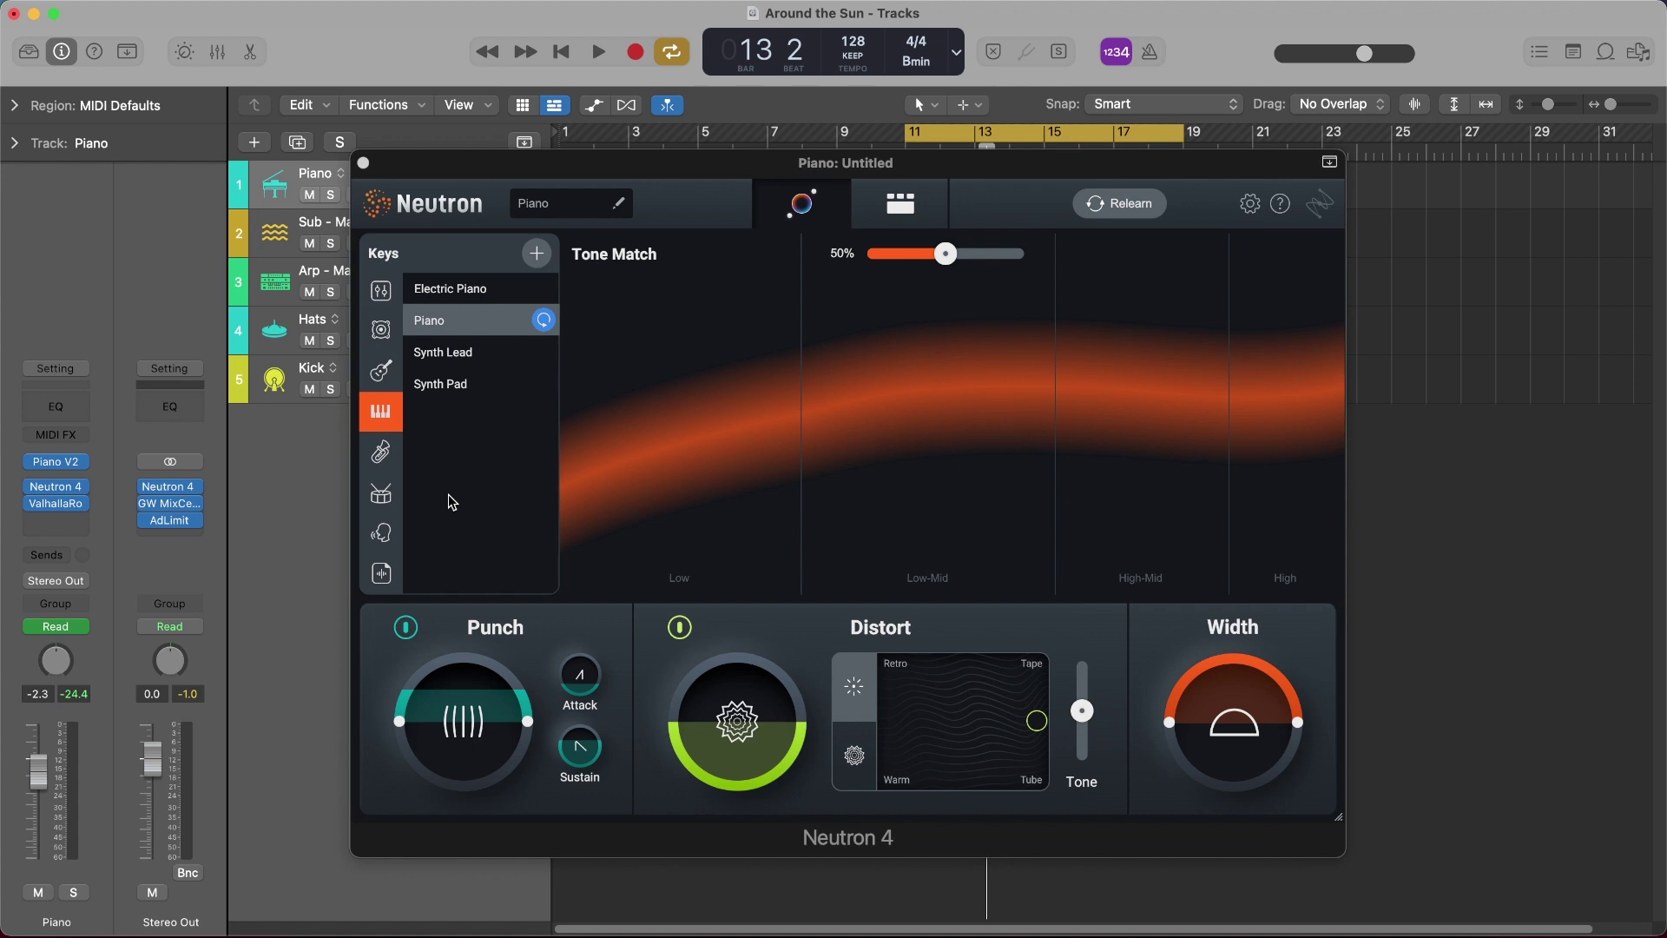